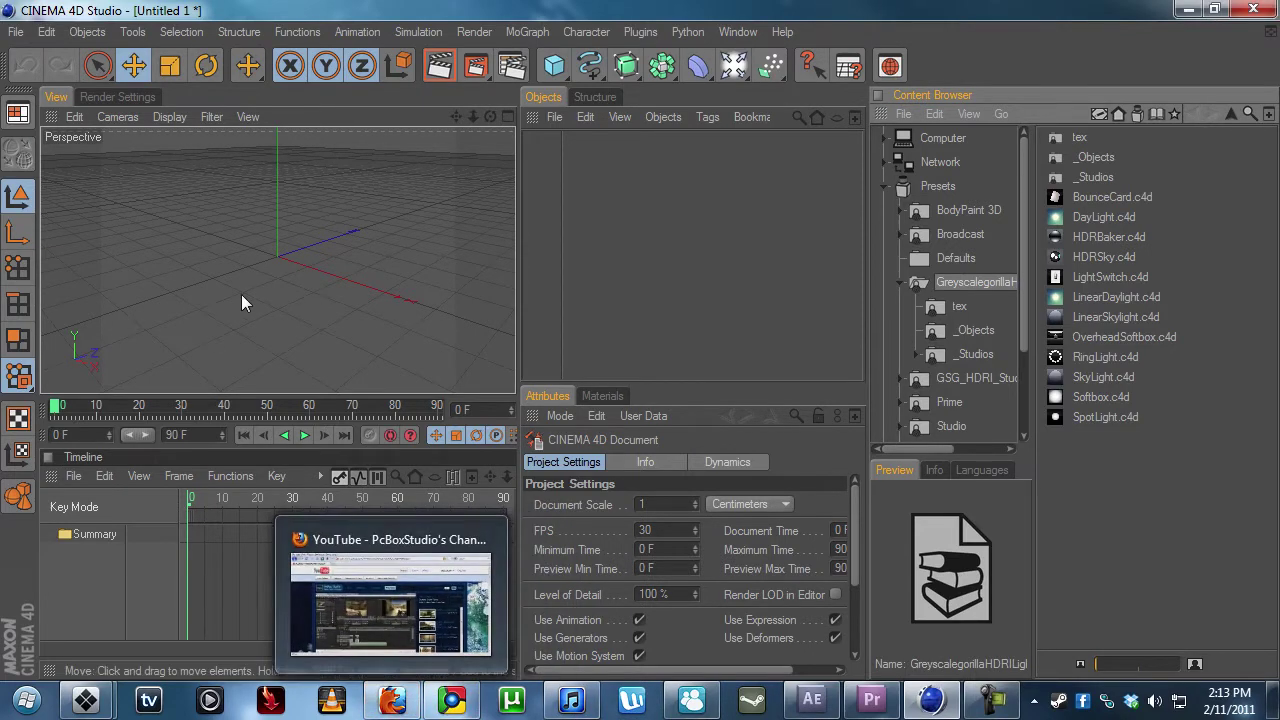
{"action": "mouse_move", "coordinate": [452, 700]}
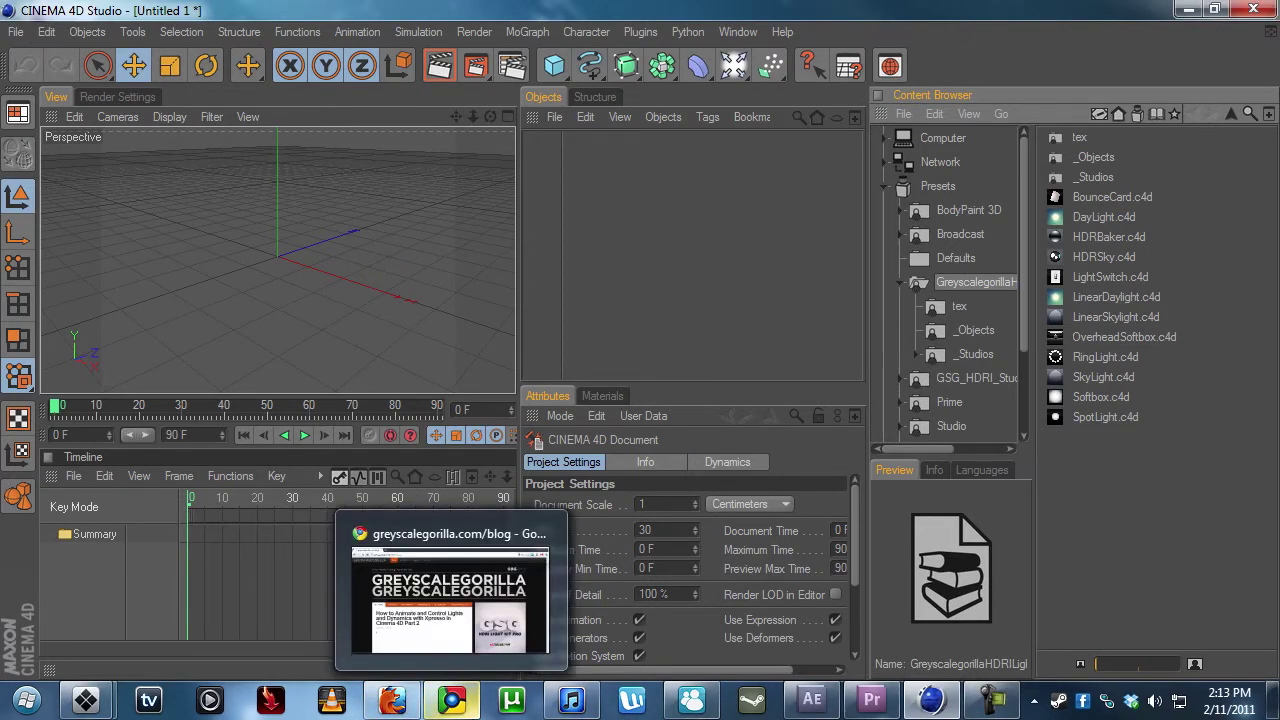
{"action": "left_click_drag", "start_coordinate": [738, 291], "coordinate": [557, 148]}
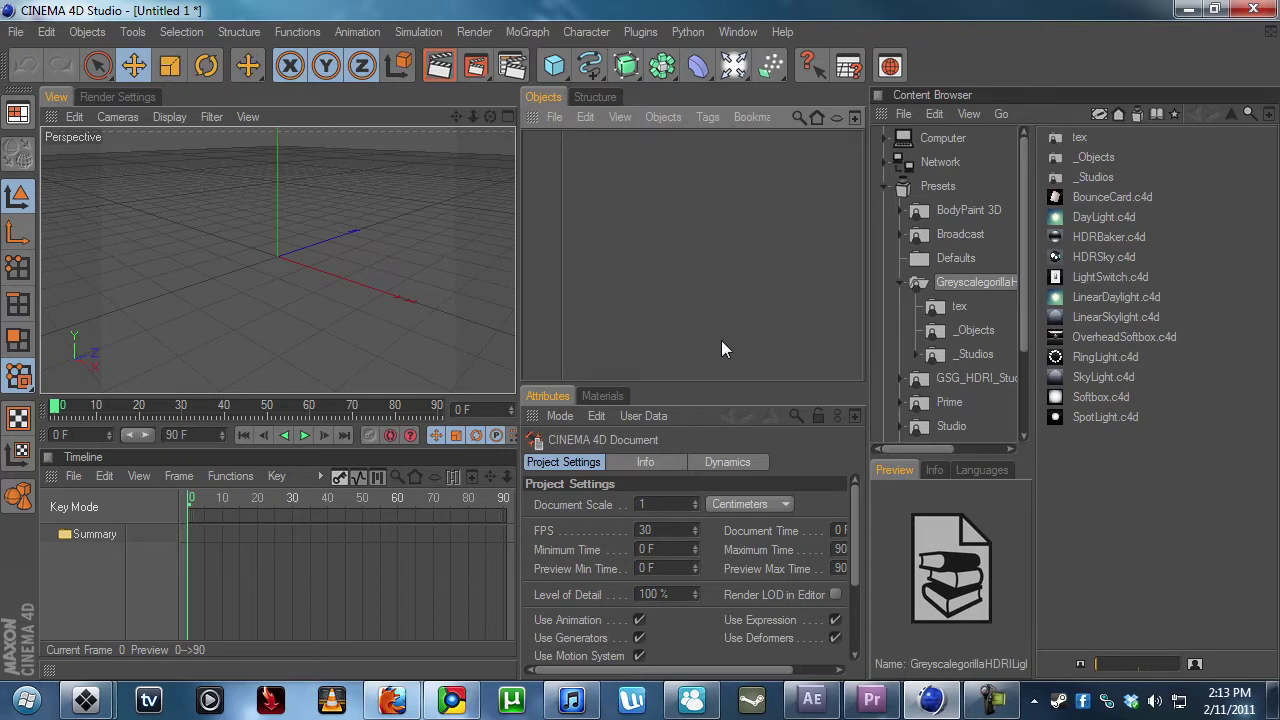
{"action": "left_click_drag", "start_coordinate": [708, 336], "coordinate": [529, 136]}
{"action": "left_click_drag", "start_coordinate": [788, 348], "coordinate": [516, 118]}
Switch to Chrome and look over the Greyscalegorilla blog's latest Cinema 4D tutorial posts and the HDRI Light Kit Pro product.
{"action": "left_click", "coordinate": [452, 699]}
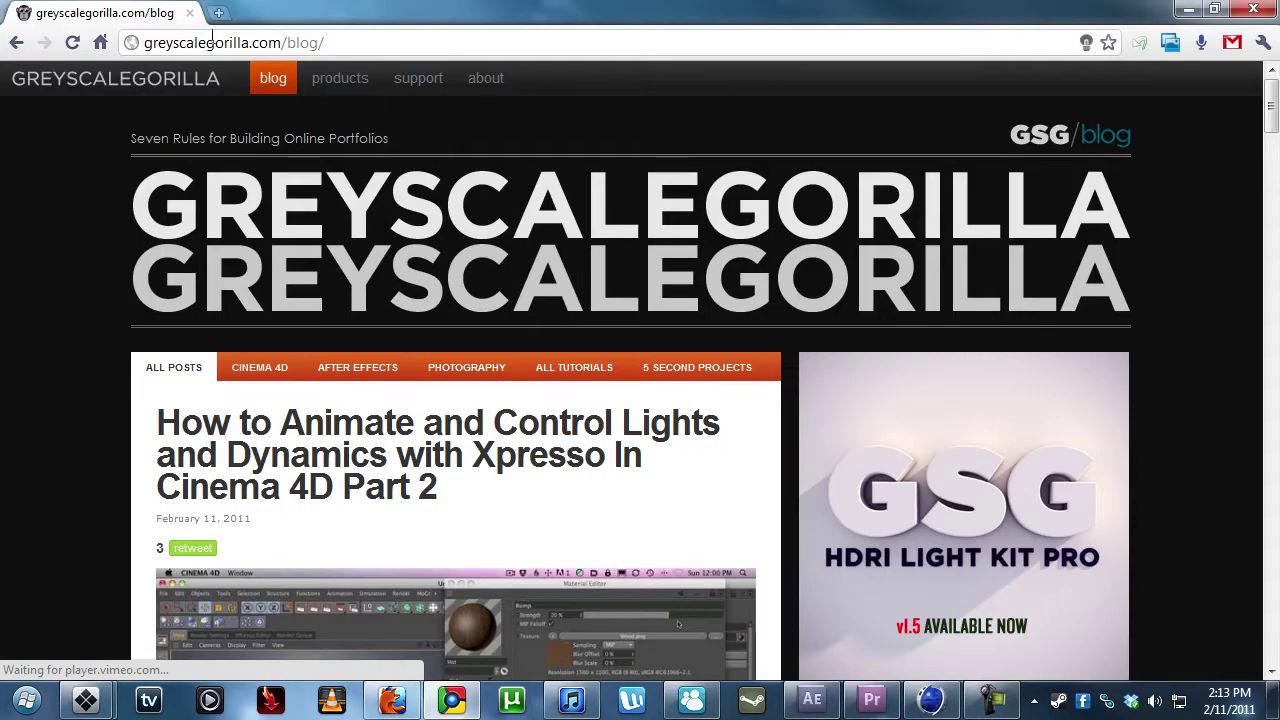
{"action": "scroll", "coordinate": [69, 184], "scroll_direction": "down", "scroll_amount": 1}
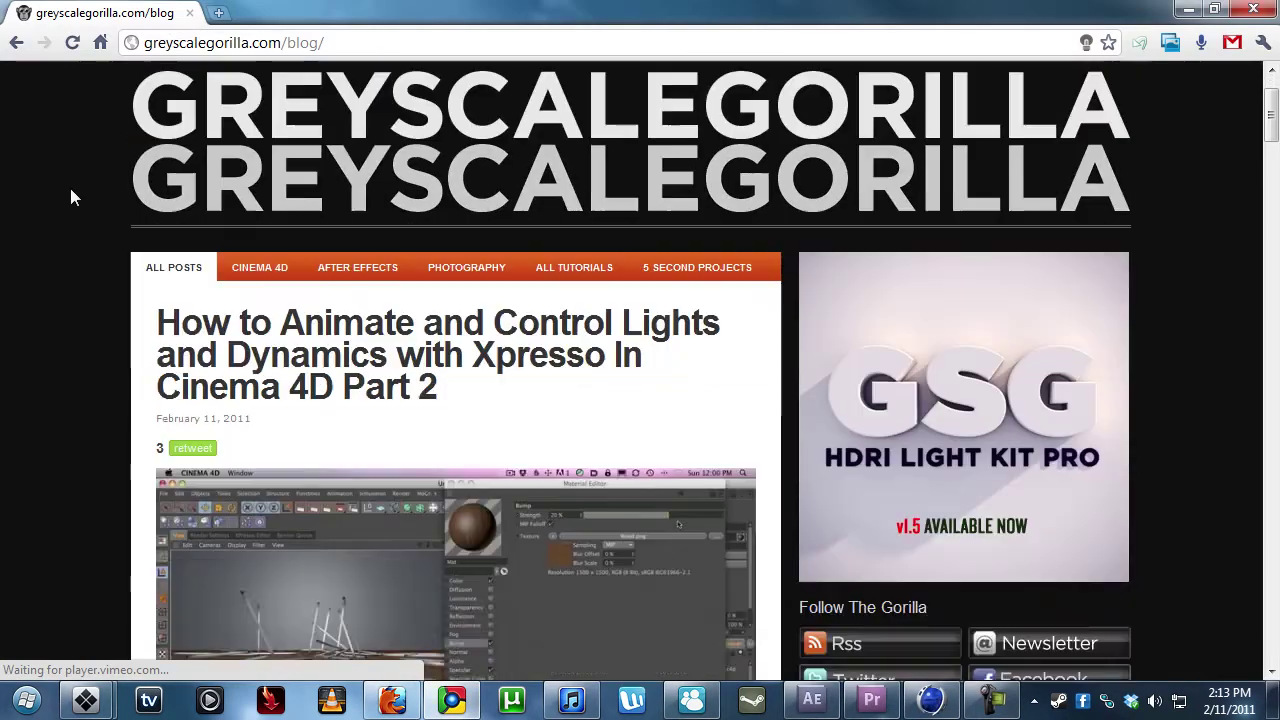
{"action": "scroll", "coordinate": [71, 189], "scroll_direction": "up", "scroll_amount": 1}
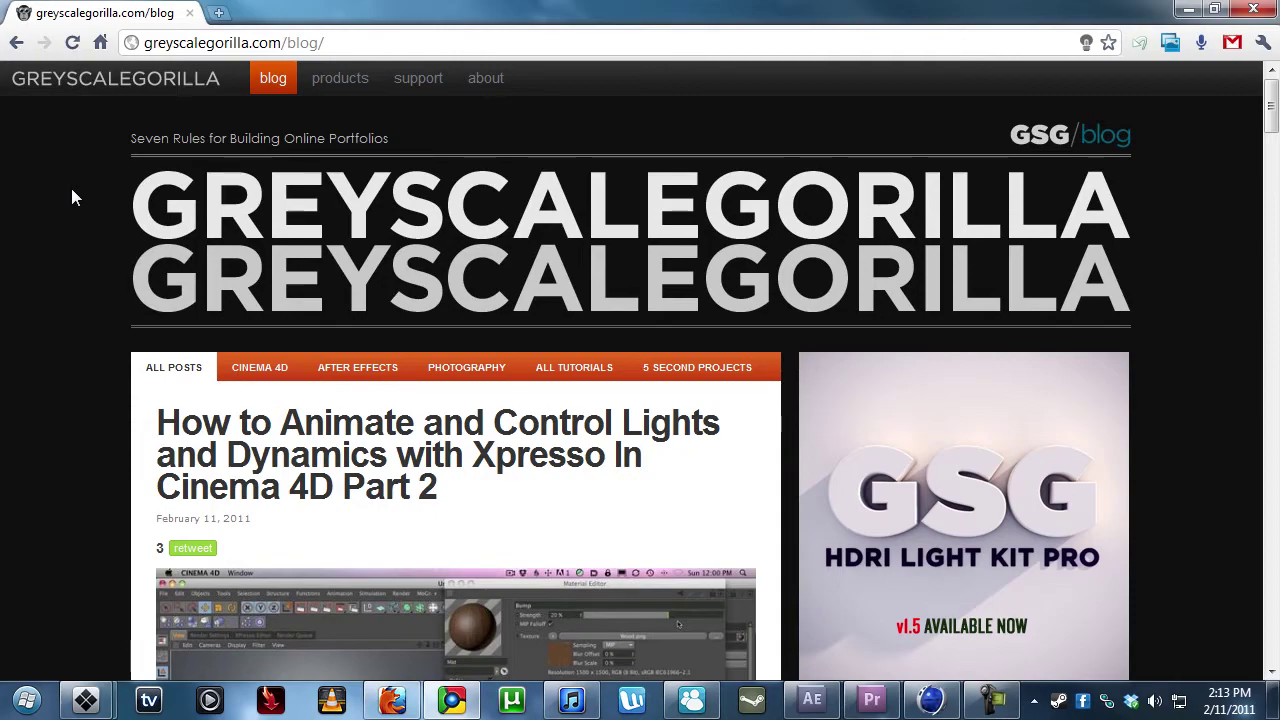
{"action": "scroll", "coordinate": [71, 188], "scroll_direction": "down", "scroll_amount": 6}
{"action": "scroll", "coordinate": [71, 188], "scroll_direction": "up", "scroll_amount": 6}
{"action": "scroll", "coordinate": [71, 188], "scroll_direction": "down", "scroll_amount": 8}
{"action": "scroll", "coordinate": [71, 188], "scroll_direction": "up", "scroll_amount": 8}
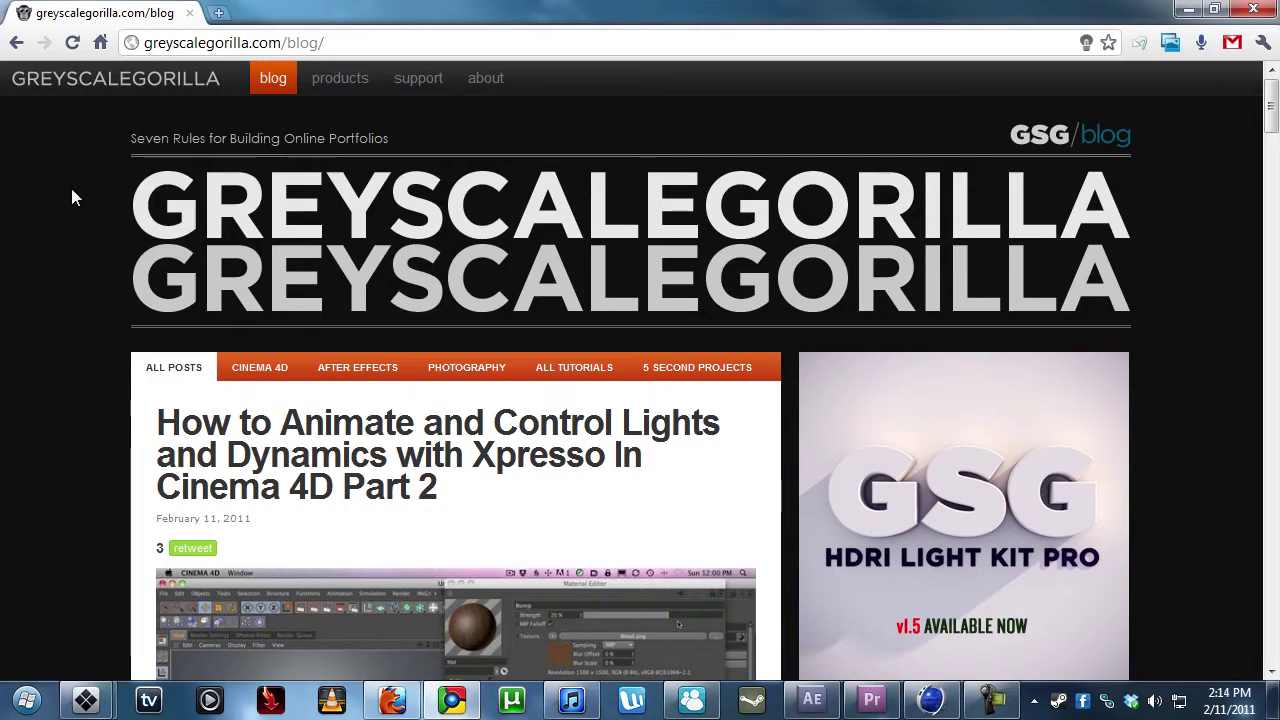
{"action": "scroll", "coordinate": [71, 188], "scroll_direction": "down", "scroll_amount": 10}
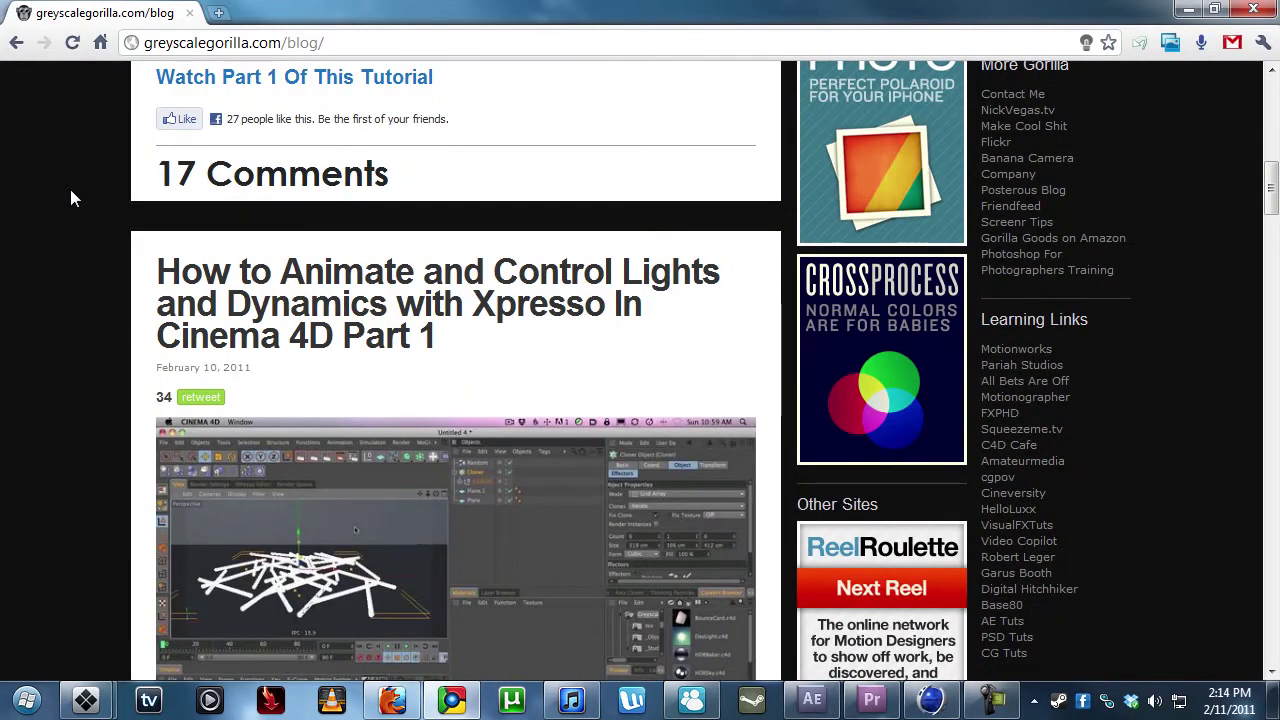
{"action": "scroll", "coordinate": [71, 190], "scroll_direction": "up", "scroll_amount": 10}
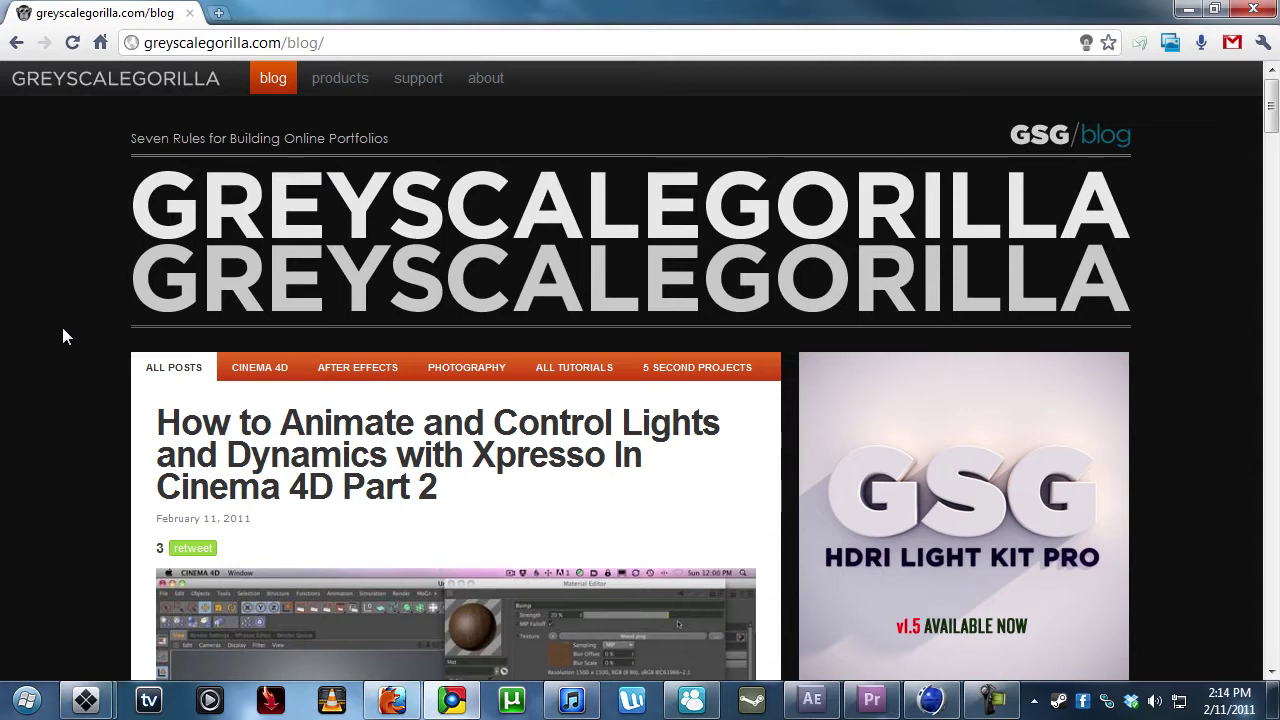
{"action": "scroll", "coordinate": [50, 320], "scroll_direction": "down", "scroll_amount": 10}
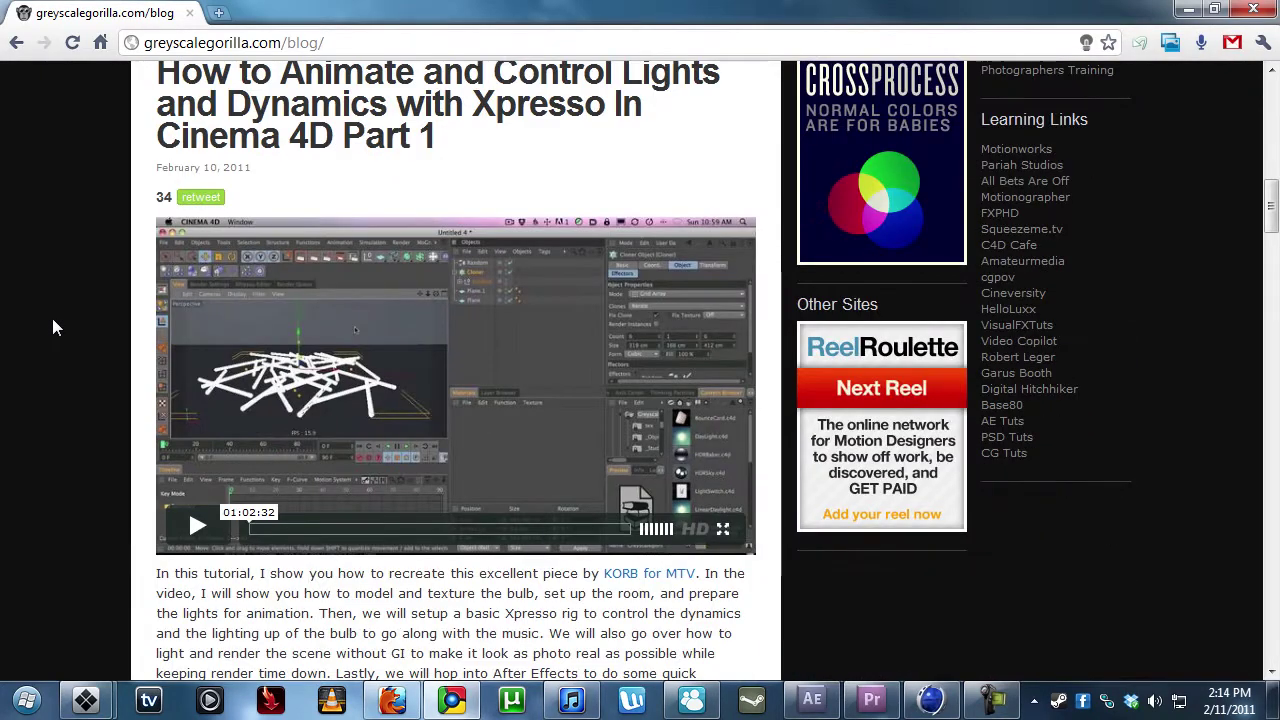
{"action": "scroll", "coordinate": [52, 318], "scroll_direction": "down", "scroll_amount": 6}
{"action": "scroll", "coordinate": [52, 318], "scroll_direction": "up", "scroll_amount": 6}
{"action": "left_click_drag", "start_coordinate": [1270, 197], "coordinate": [1270, 105]}
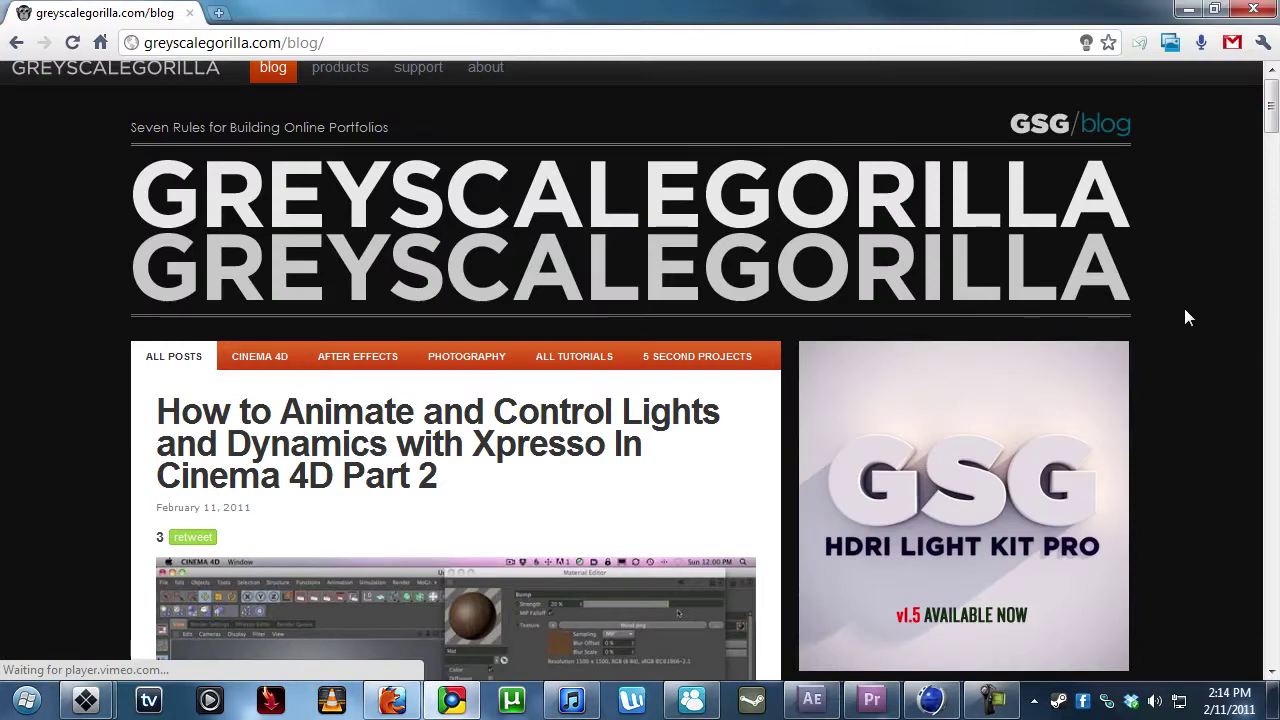
{"action": "left_click_drag", "start_coordinate": [1185, 309], "coordinate": [20, 108]}
{"action": "left_click", "coordinate": [20, 108]}
{"action": "scroll", "coordinate": [1056, 575], "scroll_direction": "down", "scroll_amount": 4}
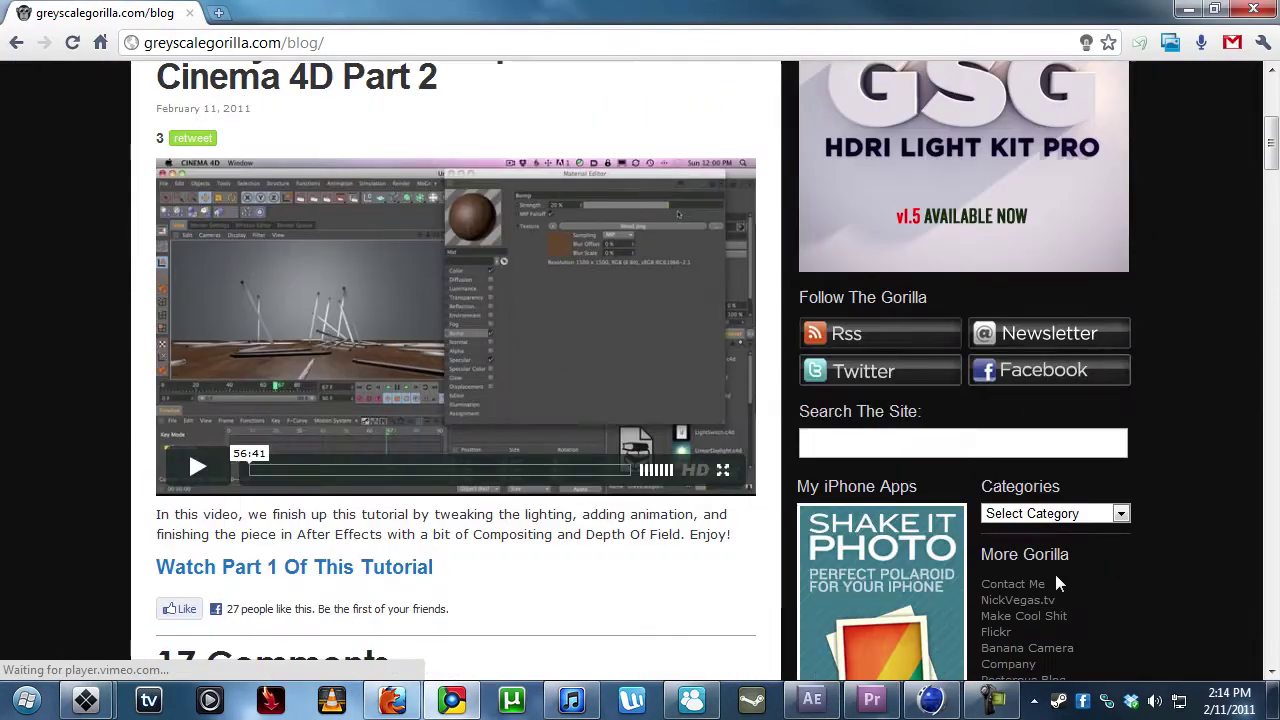
{"action": "scroll", "coordinate": [1055, 574], "scroll_direction": "up", "scroll_amount": 3}
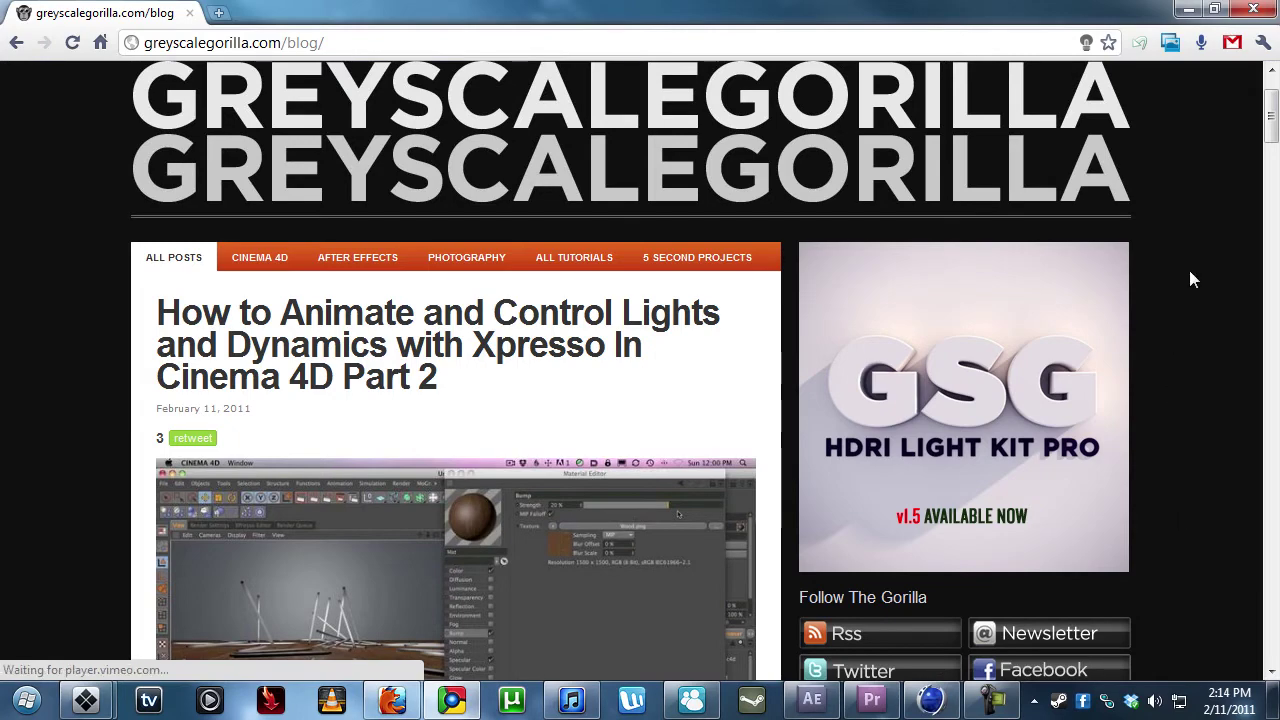
Switch to Cinema 4D and examine the Greyscalegorilla HDRI light presets, previewing LinearSkylight.c4d.
{"action": "left_click", "coordinate": [930, 700]}
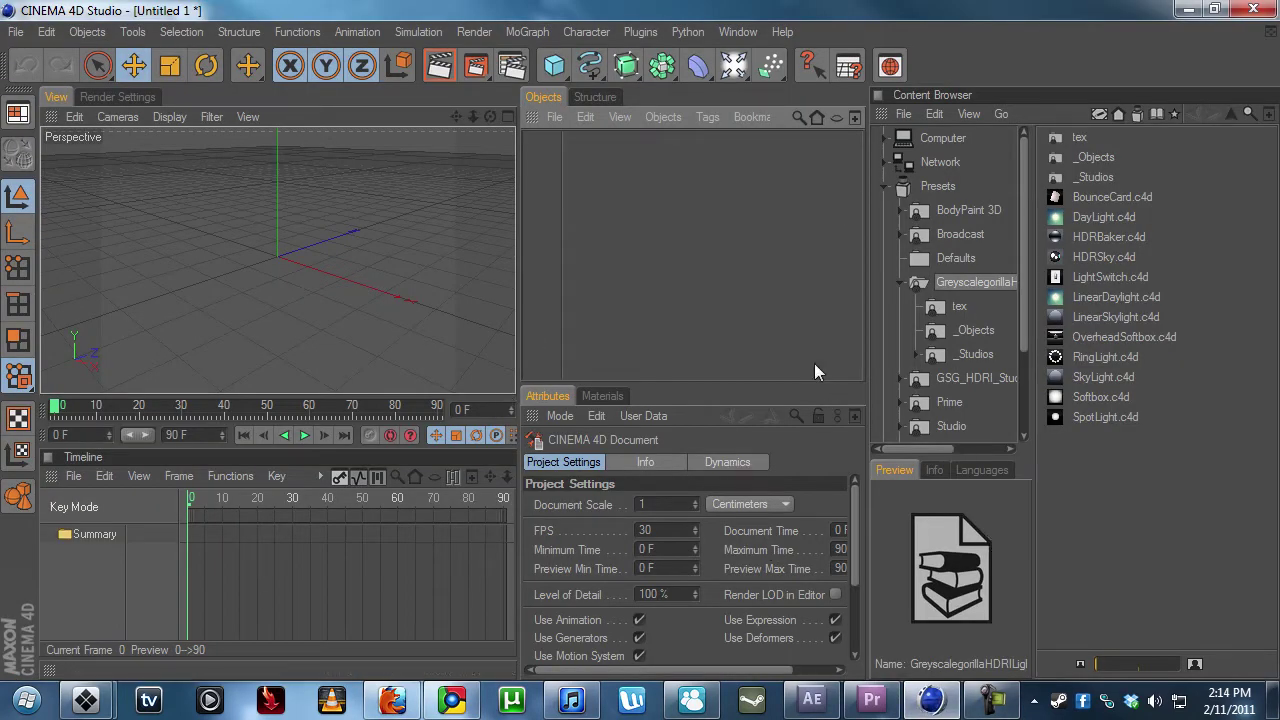
{"action": "left_click_drag", "start_coordinate": [1163, 485], "coordinate": [1049, 189]}
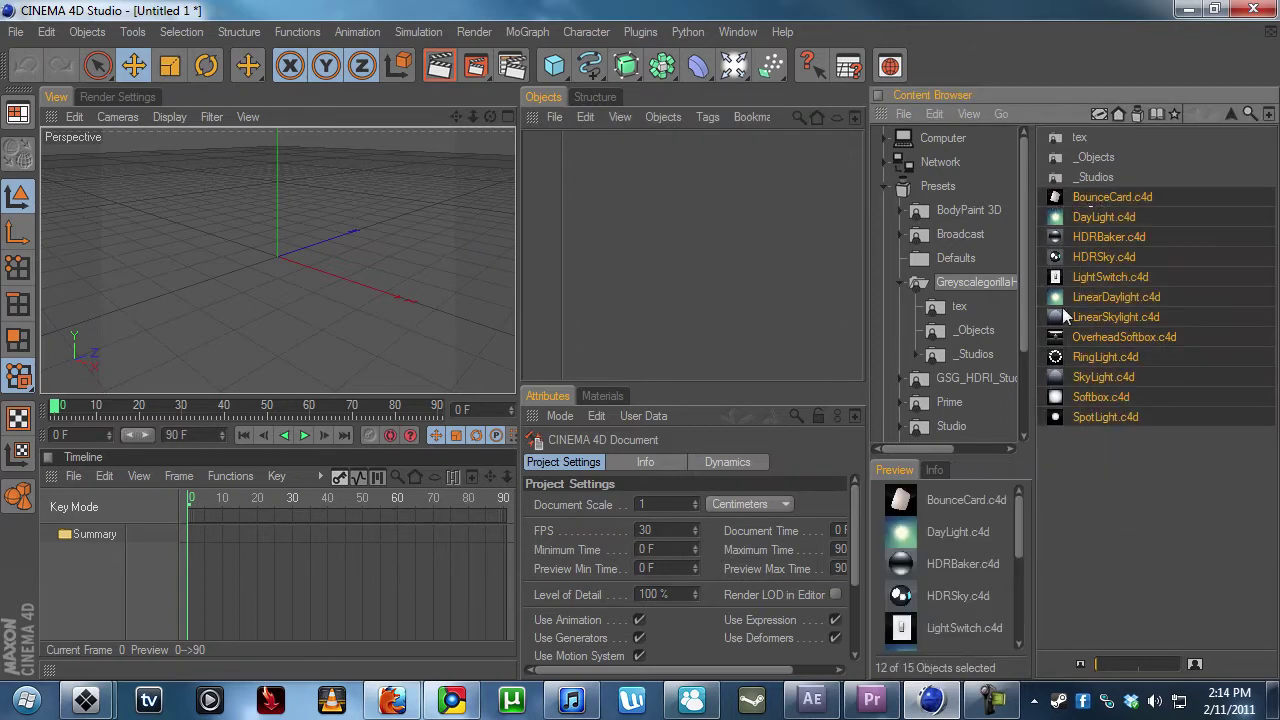
{"action": "left_click", "coordinate": [1100, 334]}
{"action": "left_click", "coordinate": [1108, 317]}
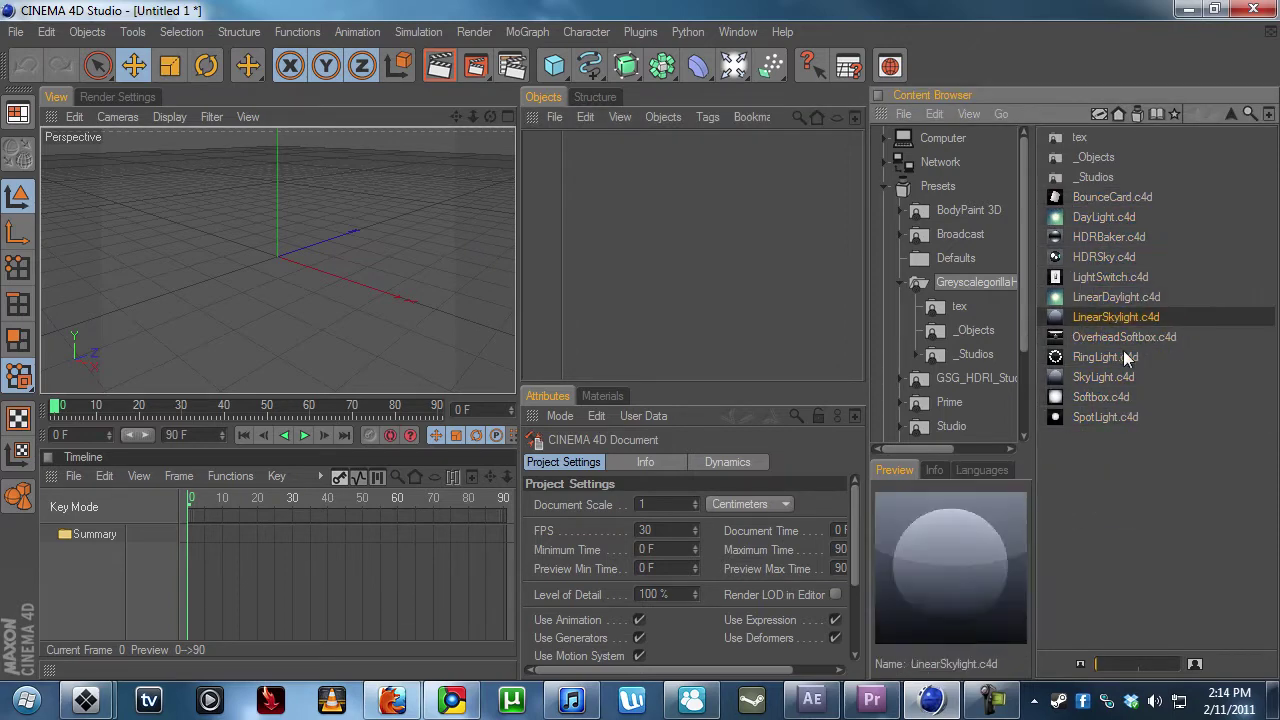
{"action": "left_click", "coordinate": [1157, 531]}
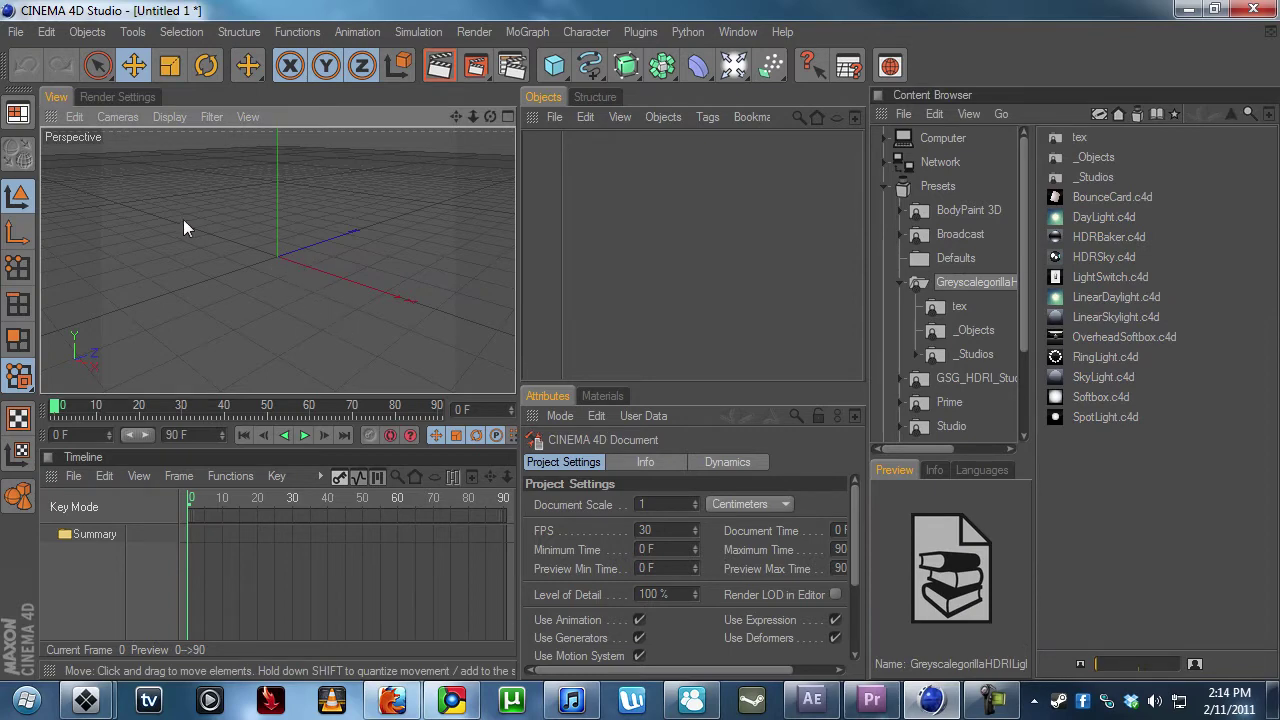
Set the render output to the Film/Video preset HDV/HDTV 720 29.97 and return to the perspective view.
{"action": "left_click", "coordinate": [119, 97]}
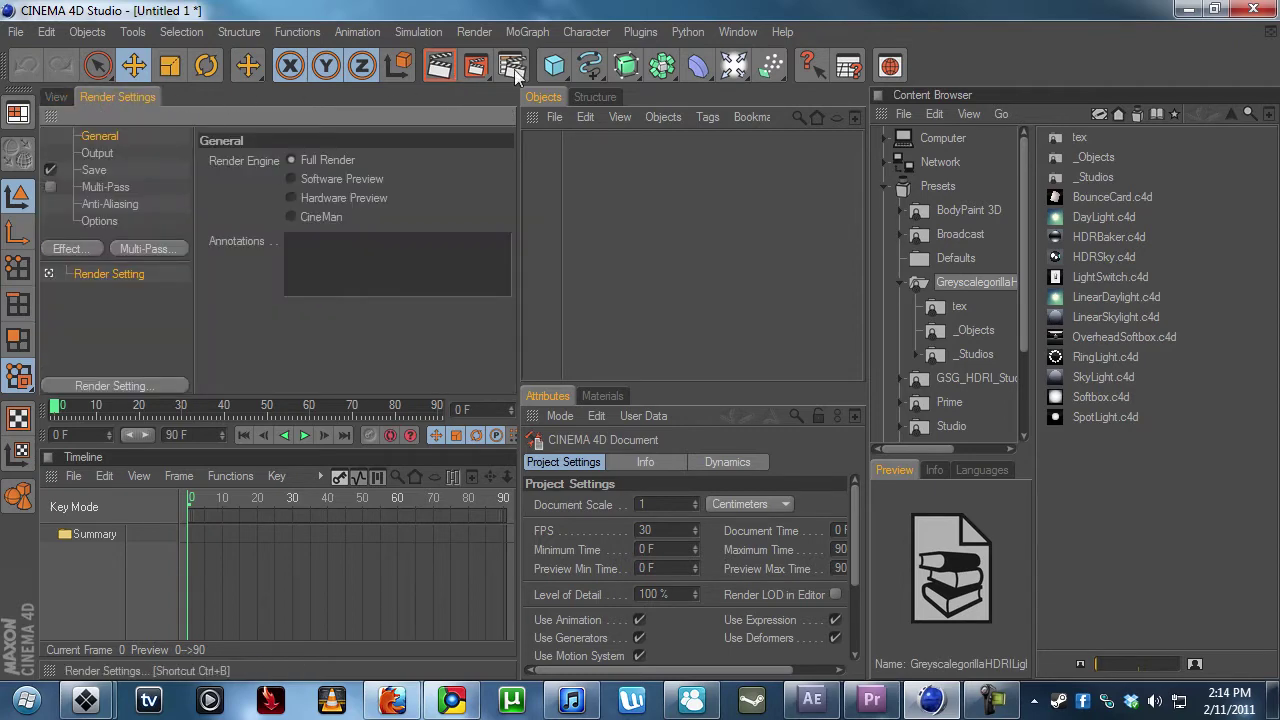
{"action": "left_click", "coordinate": [99, 154]}
{"action": "left_click", "coordinate": [218, 163]}
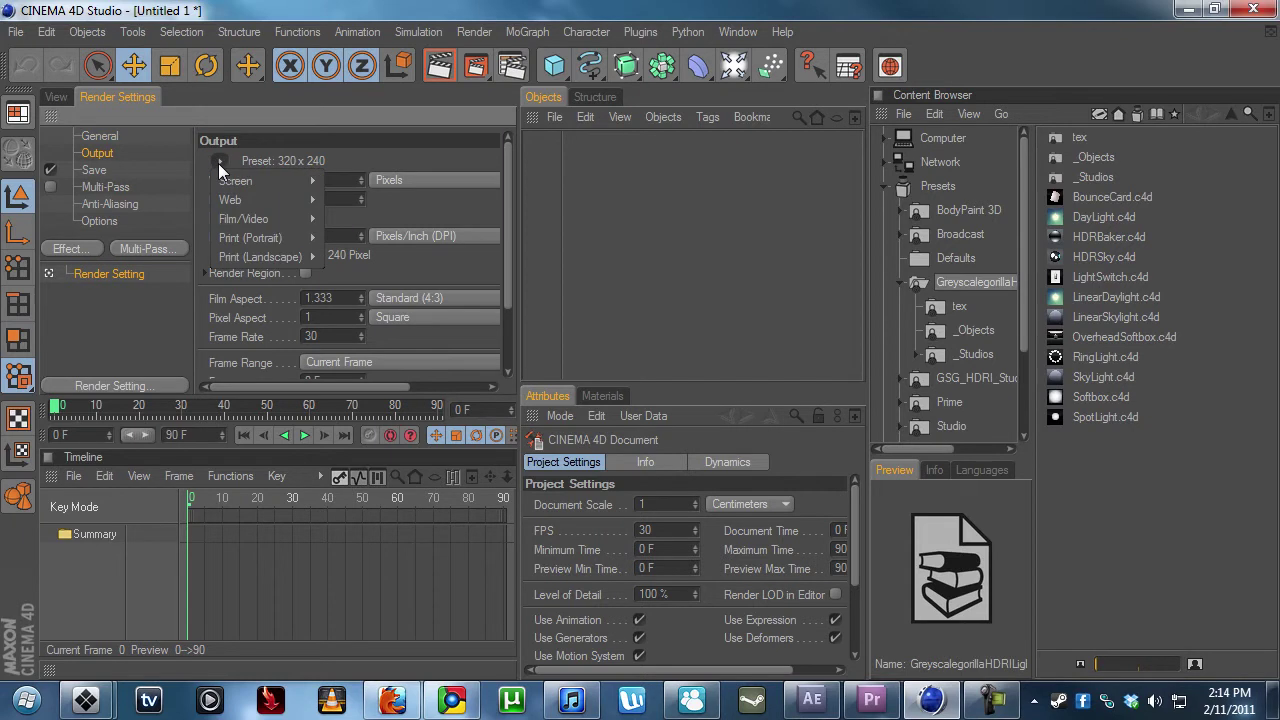
{"action": "mouse_move", "coordinate": [255, 221]}
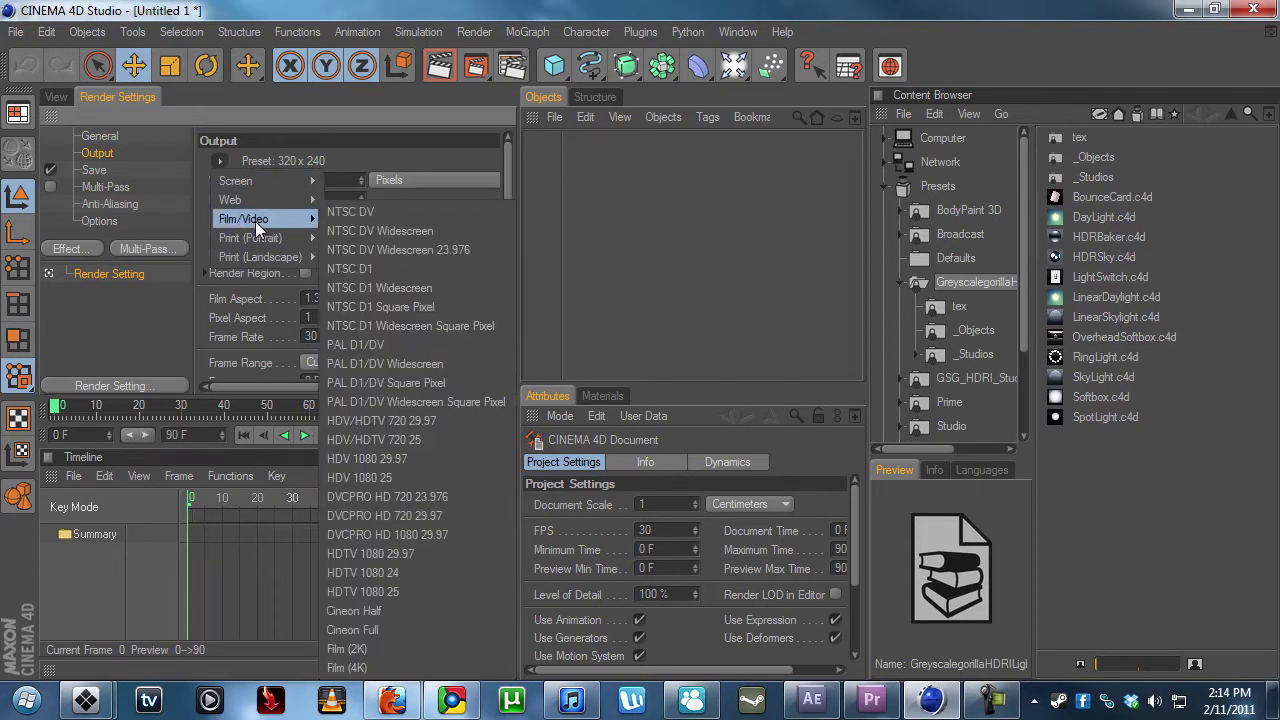
{"action": "left_click", "coordinate": [446, 420]}
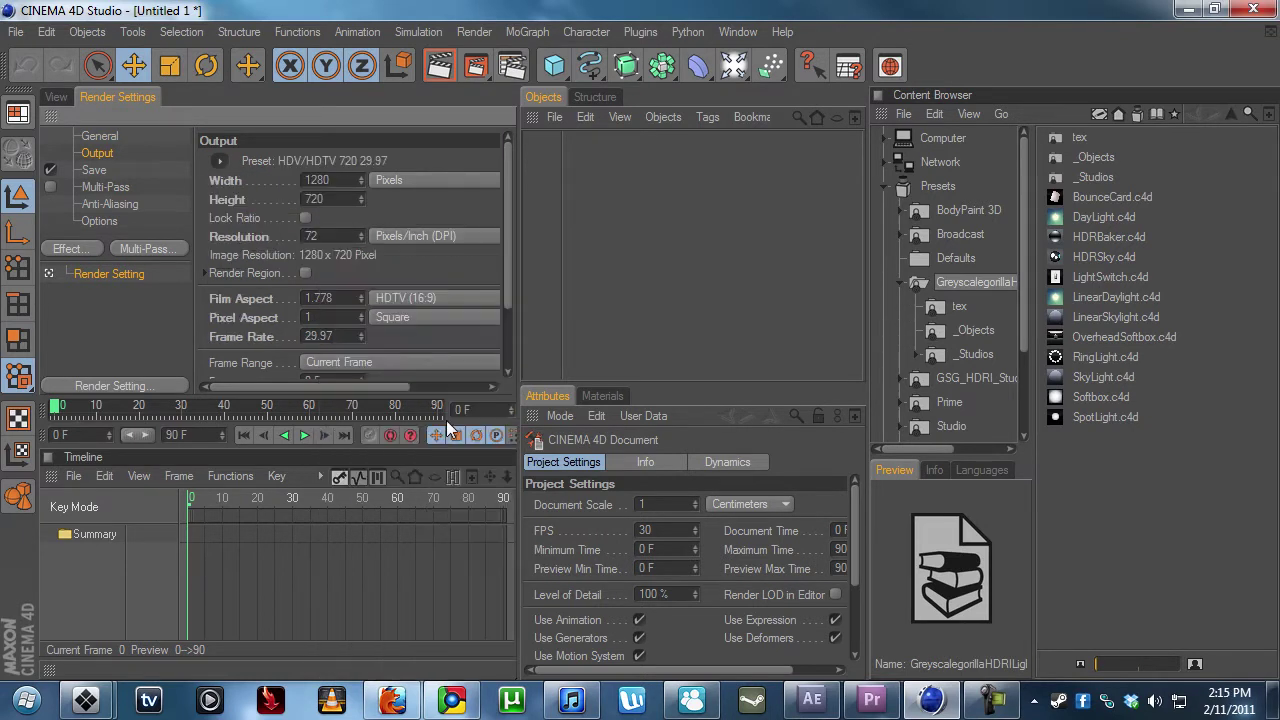
{"action": "left_click", "coordinate": [56, 97]}
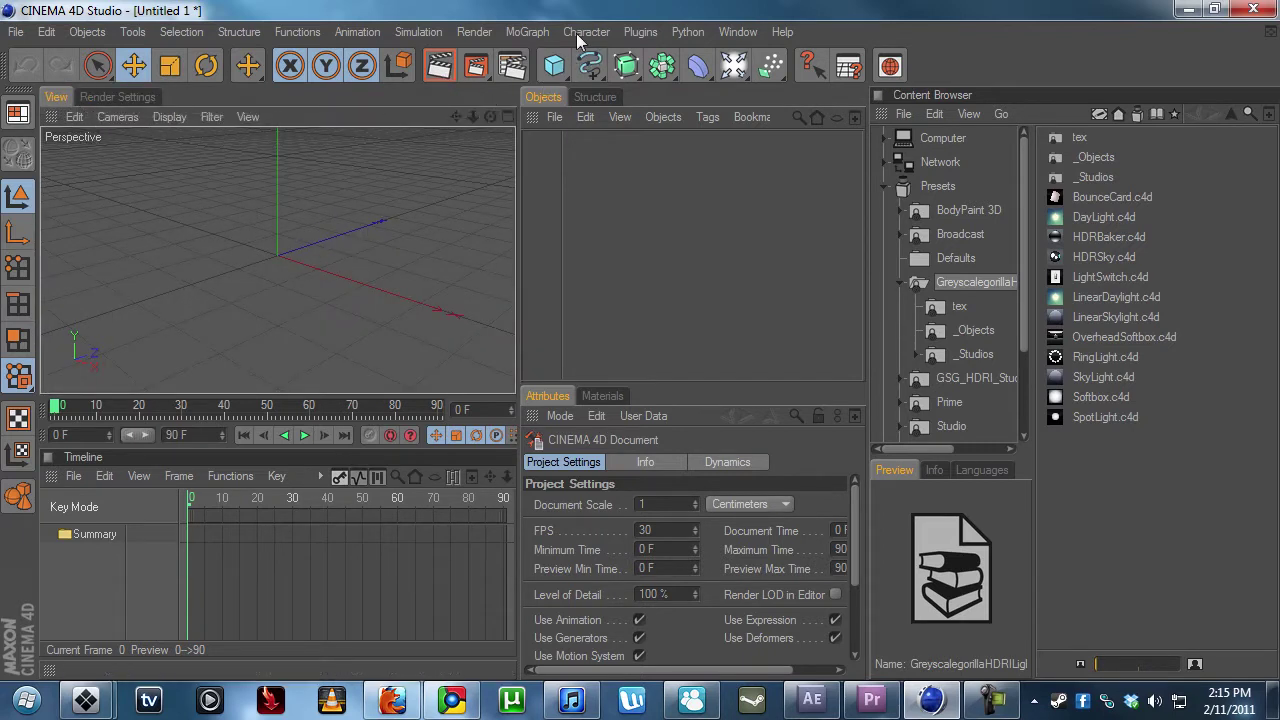
Add a MoText object to the scene and set its text to SOMETHING.
{"action": "left_click", "coordinate": [527, 31]}
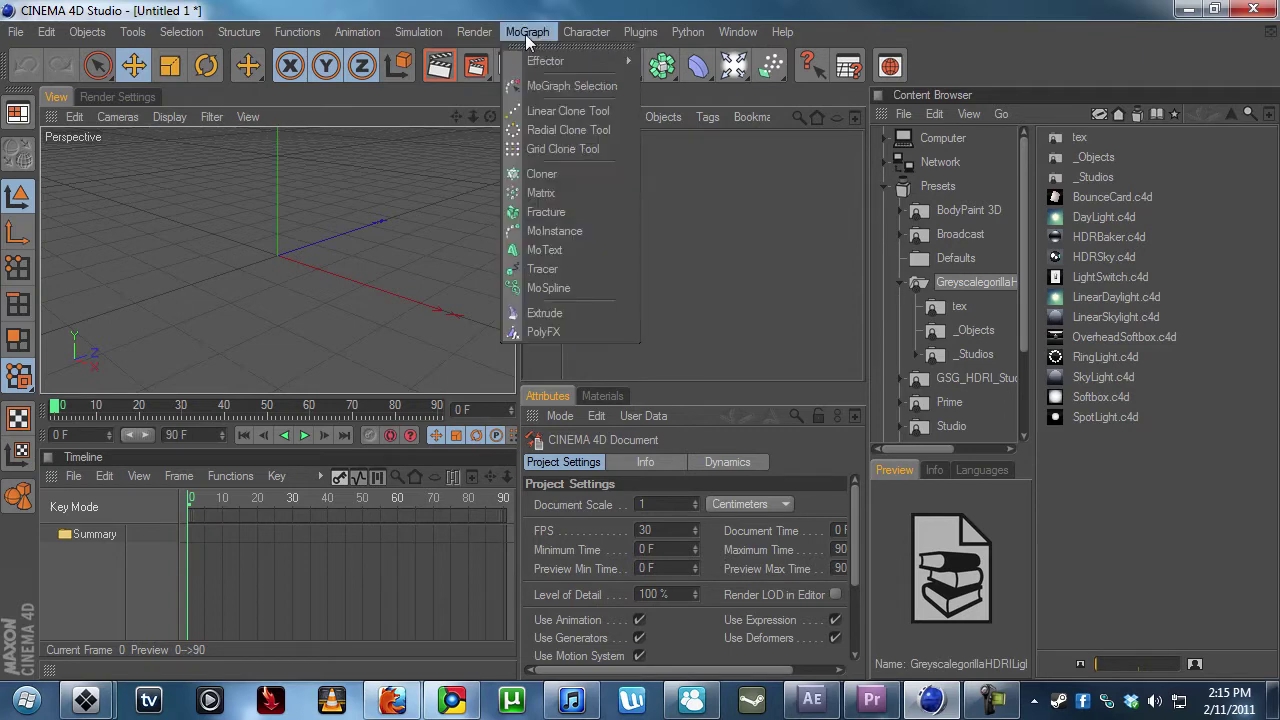
{"action": "left_click", "coordinate": [546, 251]}
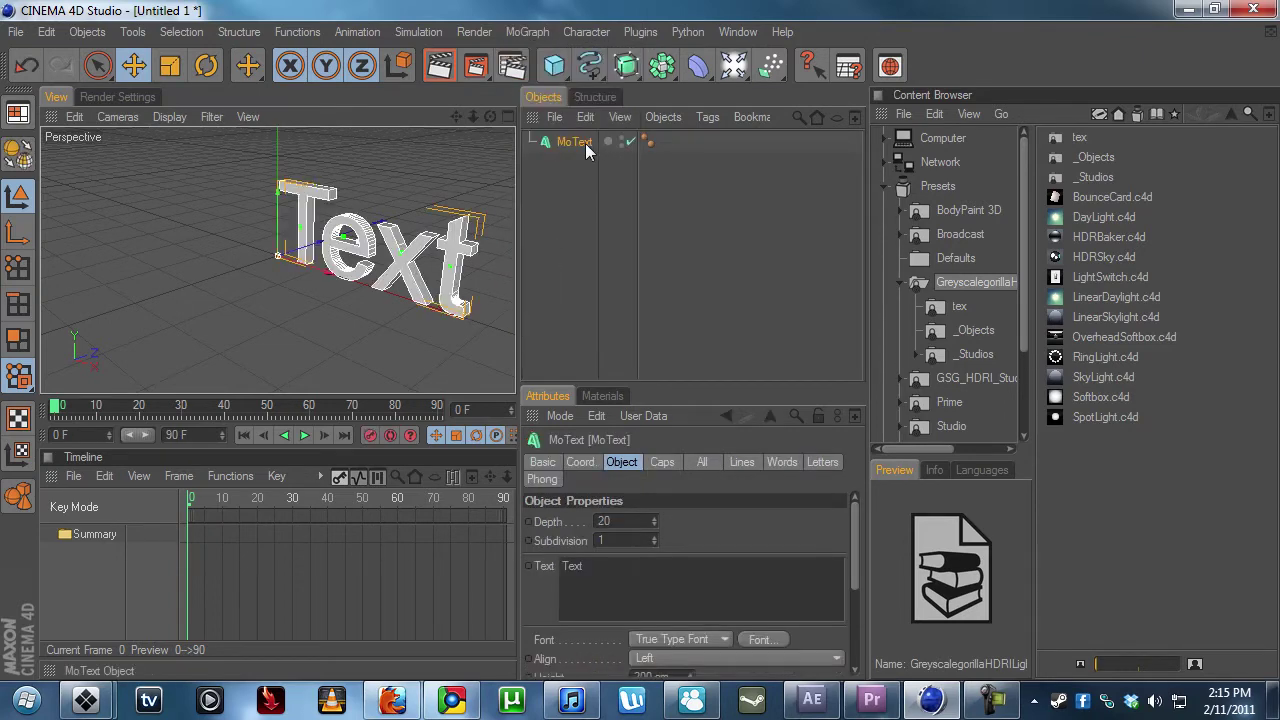
{"action": "left_click", "coordinate": [666, 594]}
{"action": "type", "text": "SOMETHING"}
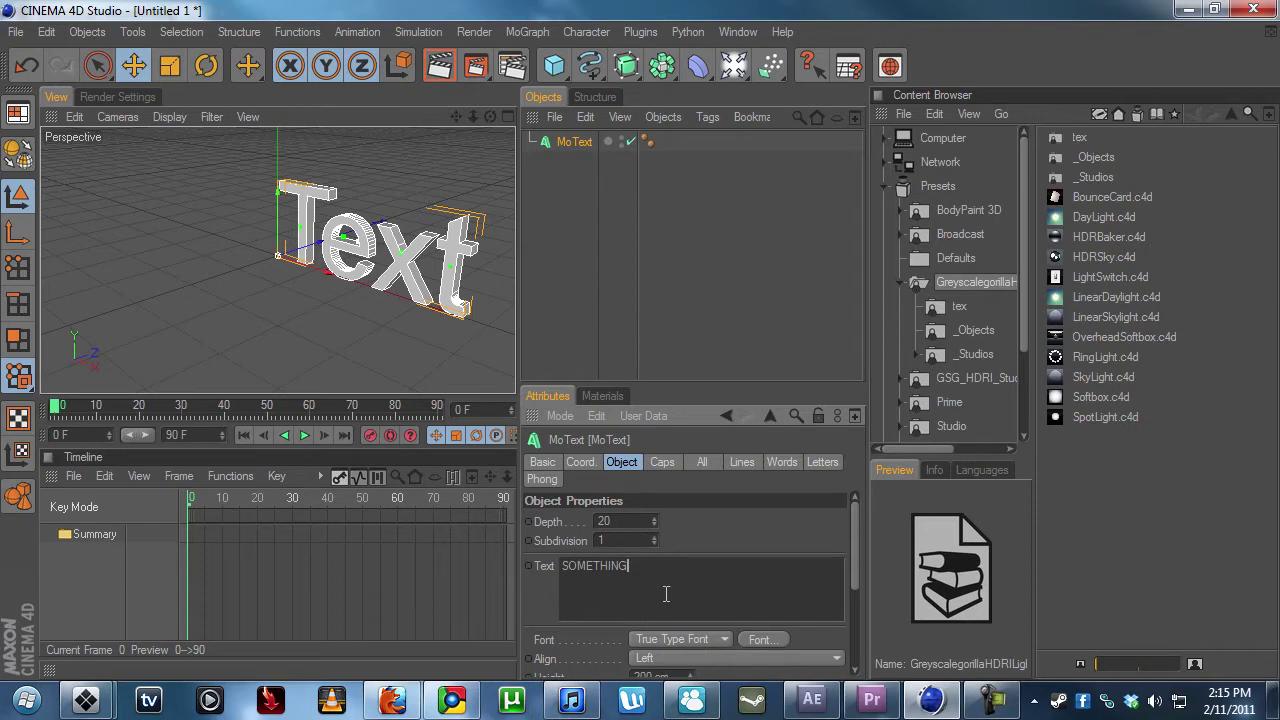
{"action": "left_click", "coordinate": [663, 269]}
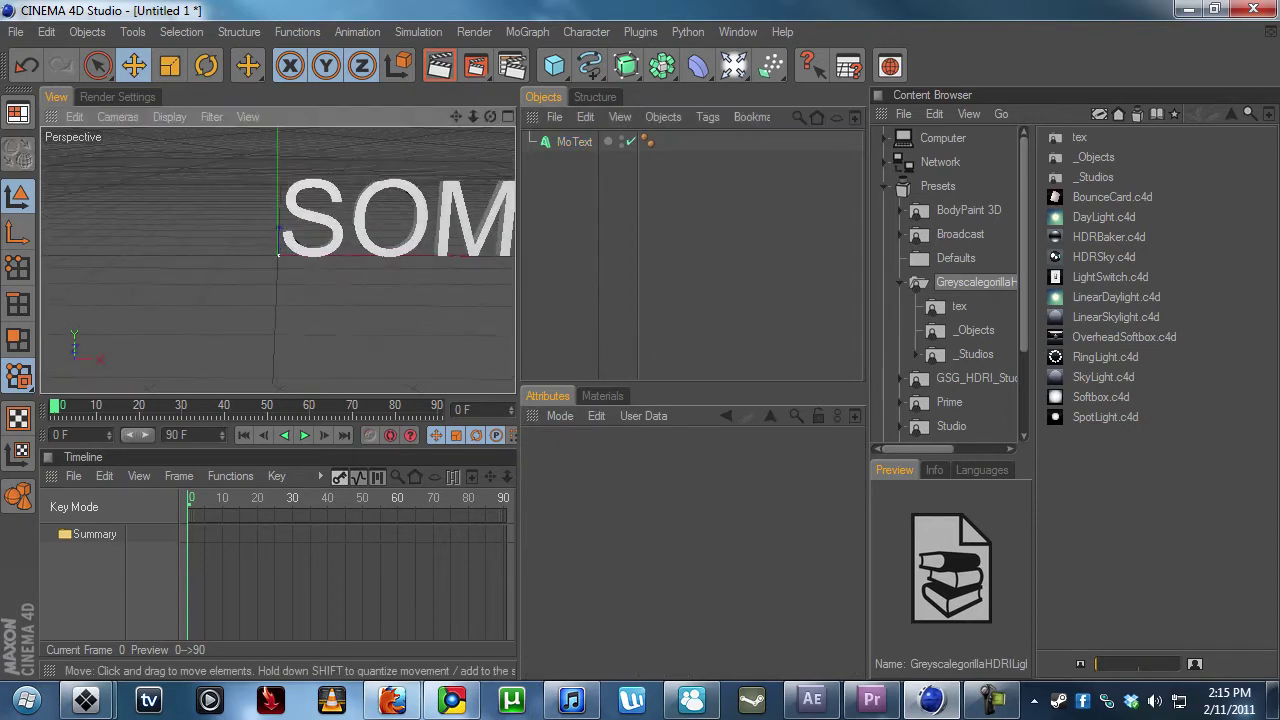
{"action": "right_click_drag", "start_coordinate": [459, 305], "coordinate": [350, 305], "text": "alt"}
{"action": "left_click_drag", "start_coordinate": [459, 305], "coordinate": [410, 280], "text": "alt"}
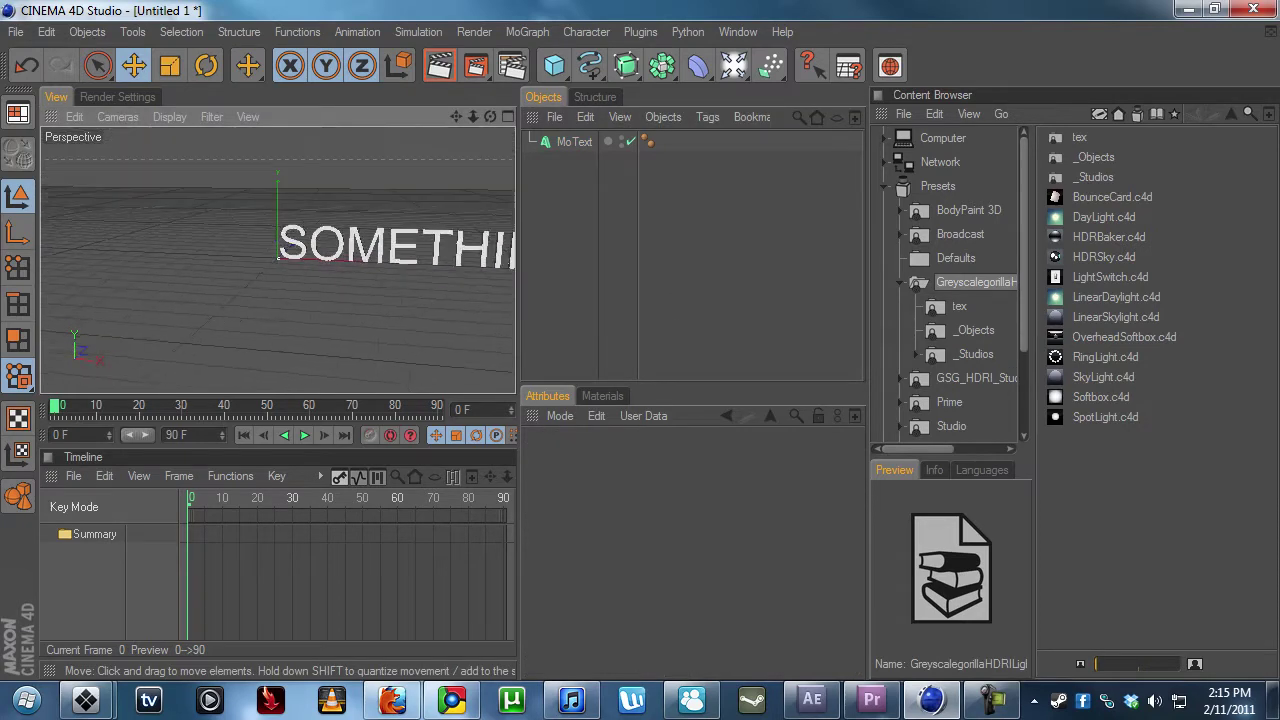
Set the MoText object's alignment to Middle.
{"action": "left_click", "coordinate": [565, 142]}
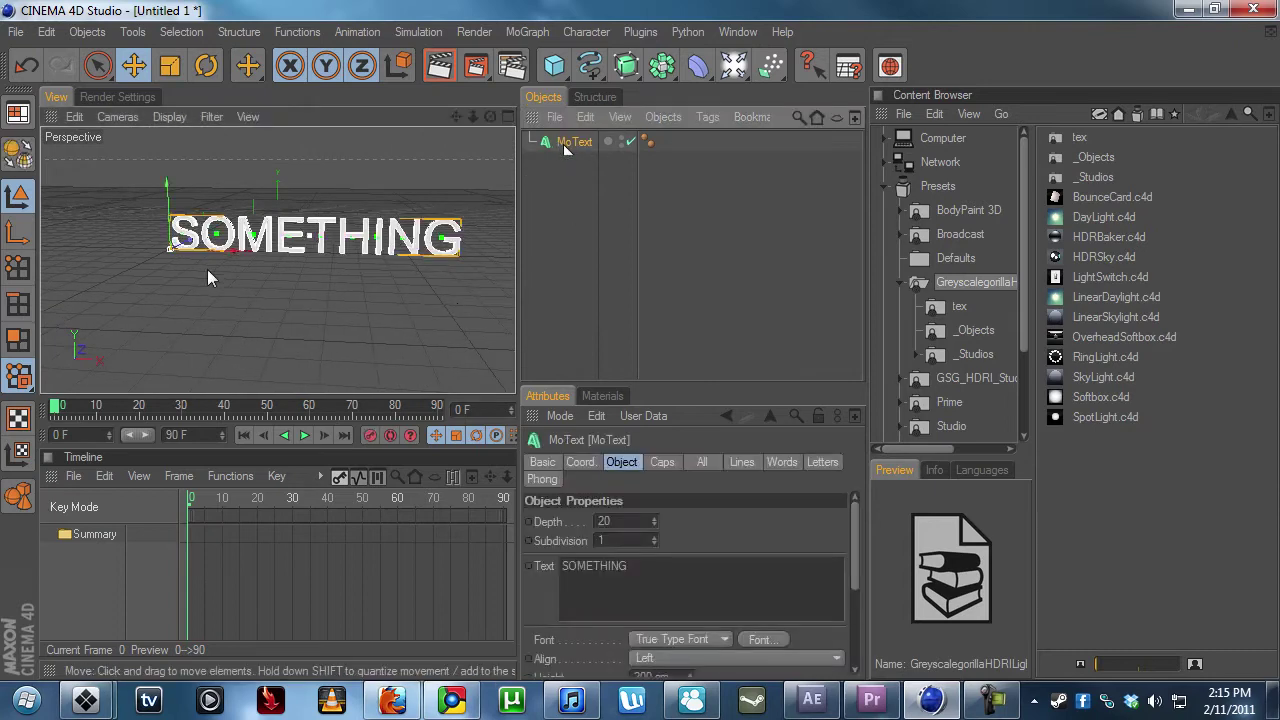
{"action": "left_click_drag", "start_coordinate": [332, 287], "coordinate": [149, 220], "text": "alt"}
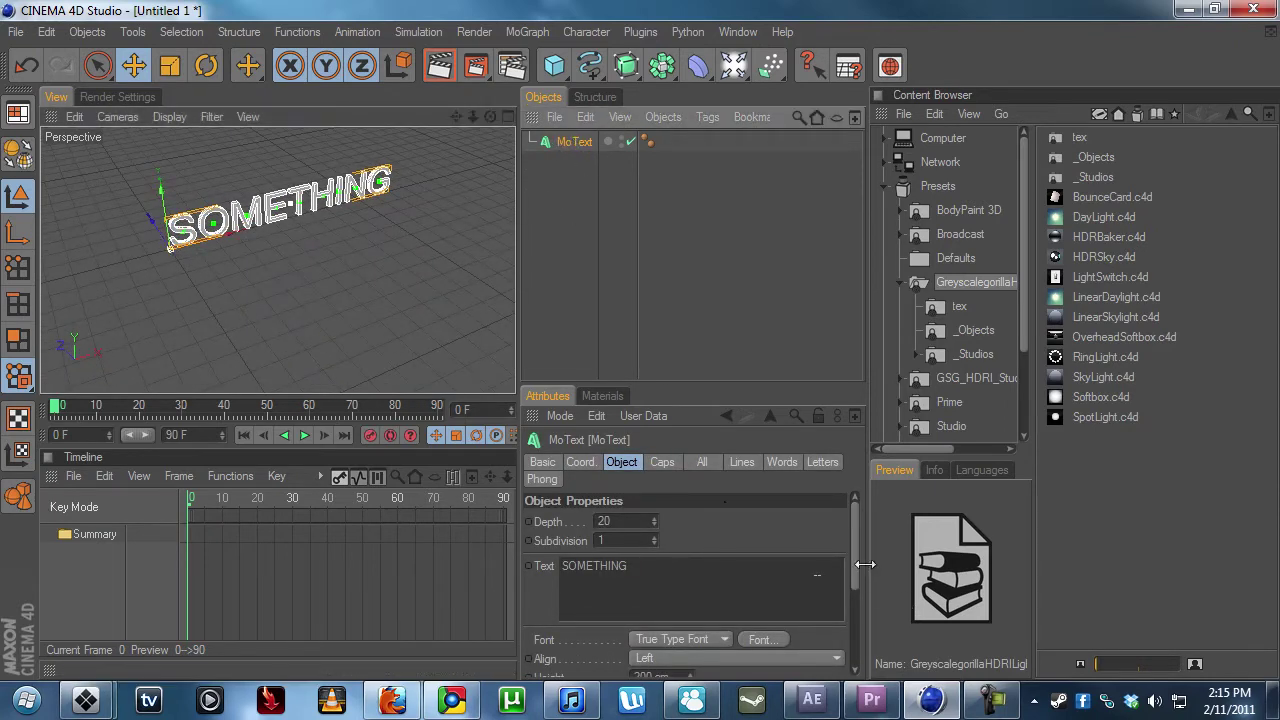
{"action": "scroll", "coordinate": [846, 592], "scroll_direction": "down", "scroll_amount": 2}
{"action": "left_click", "coordinate": [836, 592]}
{"action": "left_click", "coordinate": [800, 616]}
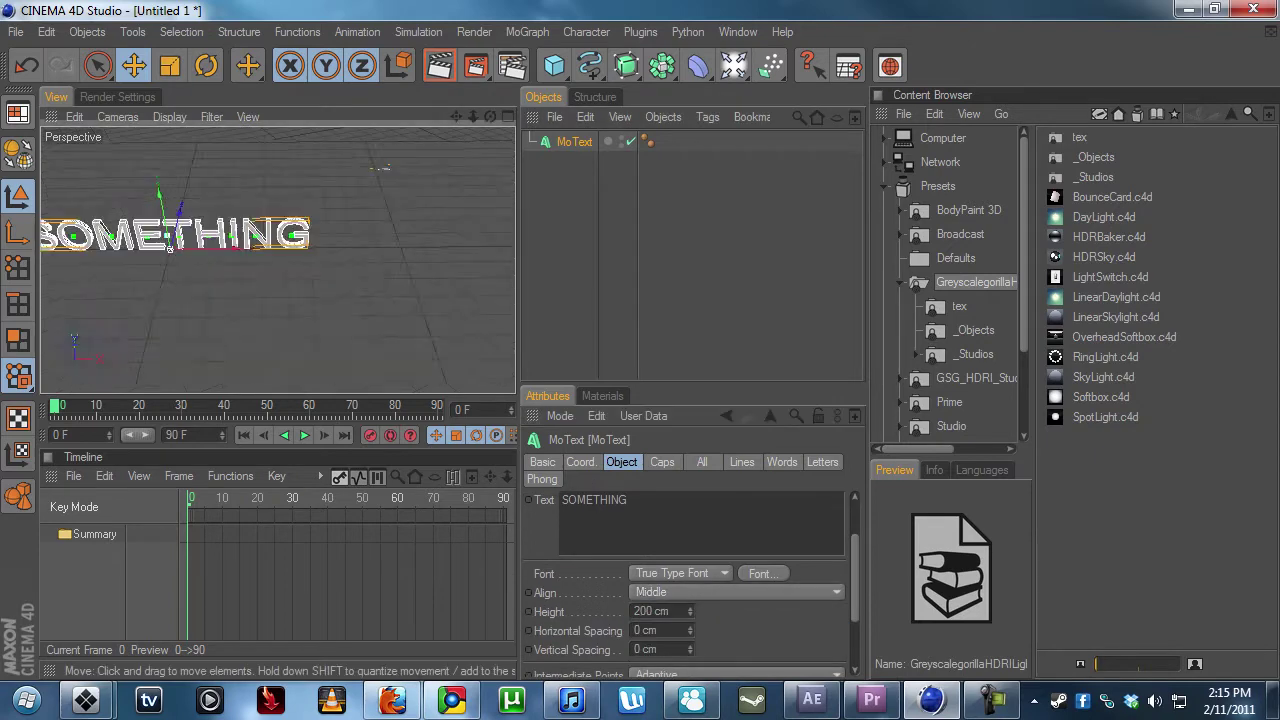
Set the MoText object's extrusion depth to 100 and deselect it.
{"action": "scroll", "coordinate": [856, 507], "scroll_direction": "up", "scroll_amount": 2}
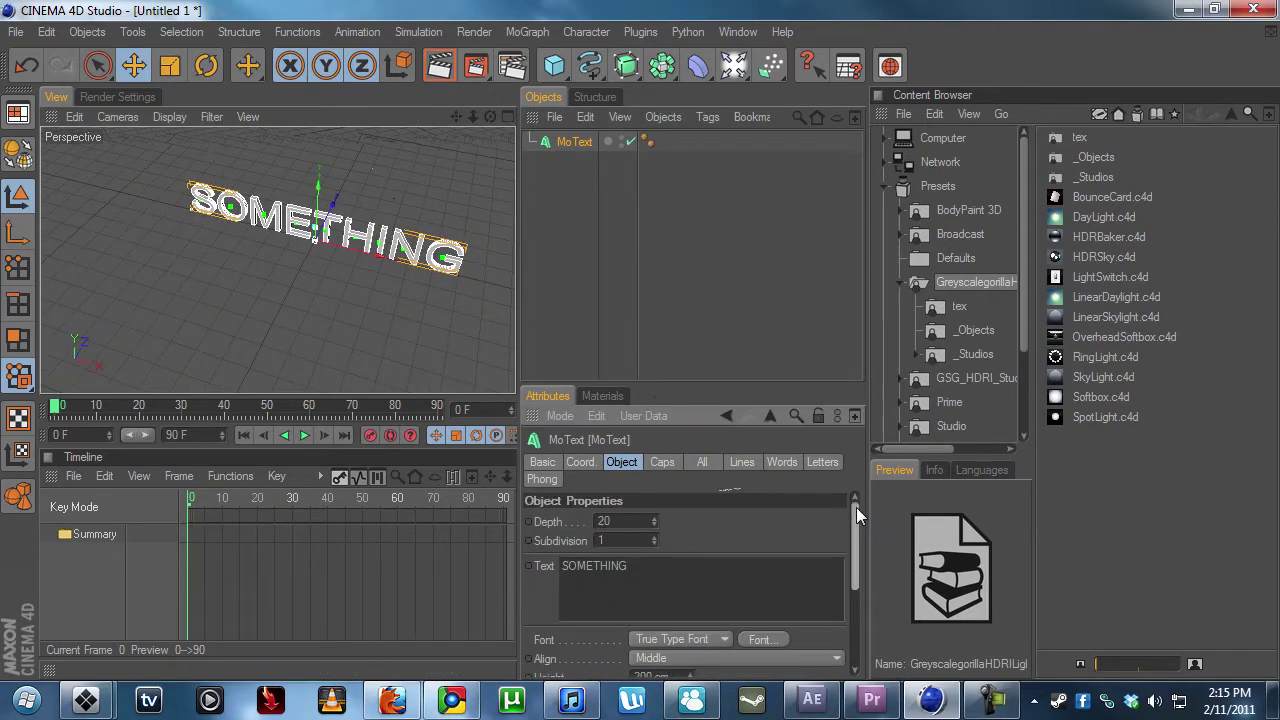
{"action": "left_click_drag", "start_coordinate": [655, 520], "coordinate": [597, 531]}
{"action": "type", "text": "100"}
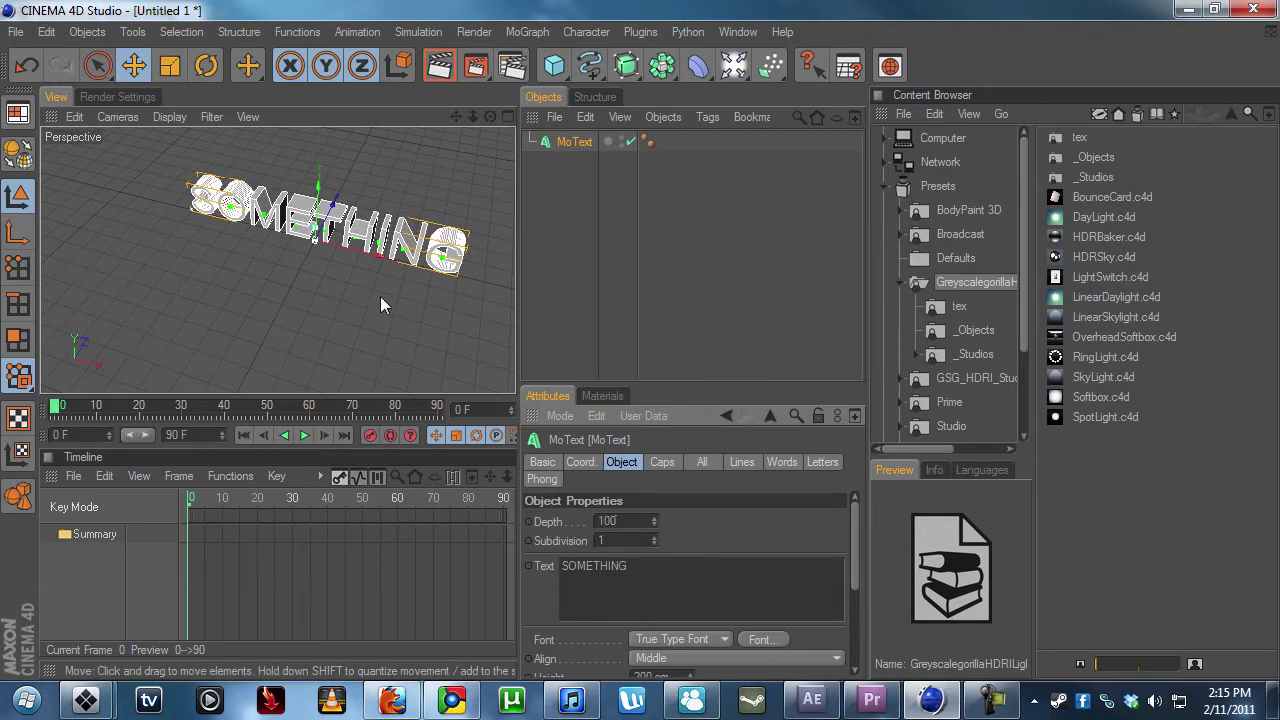
{"action": "left_click", "coordinate": [383, 300]}
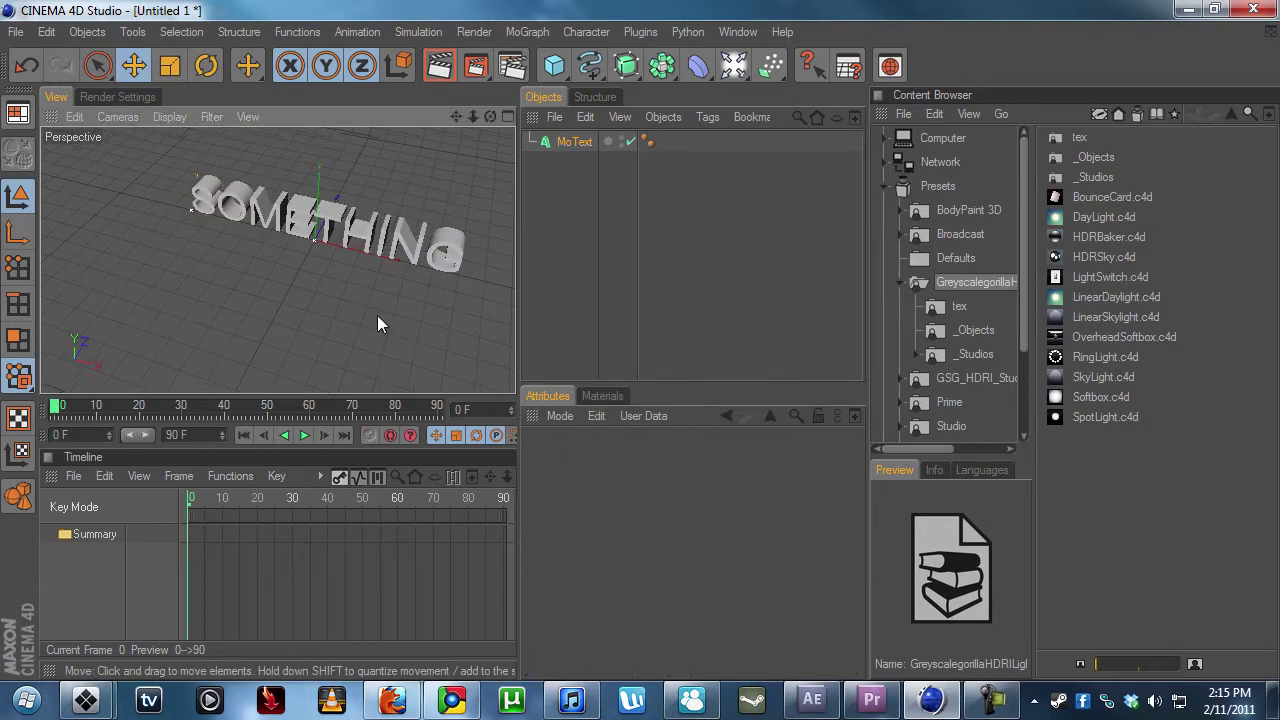
Render a viewport preview of the SOMETHING text from a low, nearly frontal angle.
{"action": "mouse_move", "coordinate": [332, 352]}
{"action": "left_mouse_down", "text": "alt"}
{"action": "mouse_move", "coordinate": [300, 300]}
{"action": "mouse_move", "coordinate": [325, 295]}
{"action": "mouse_move", "coordinate": [300, 280]}
{"action": "mouse_move", "coordinate": [215, 305]}
{"action": "mouse_move", "coordinate": [295, 295]}
{"action": "mouse_move", "coordinate": [300, 325]}
{"action": "mouse_move", "coordinate": [339, 352]}
{"action": "left_mouse_up", "text": "alt"}
{"action": "middle_click_drag", "start_coordinate": [337, 314], "coordinate": [244, 328], "text": "alt"}
{"action": "right_click_drag", "start_coordinate": [337, 314], "coordinate": [450, 314], "text": "alt"}
{"action": "left_click_drag", "start_coordinate": [336, 290], "coordinate": [301, 275], "text": "alt"}
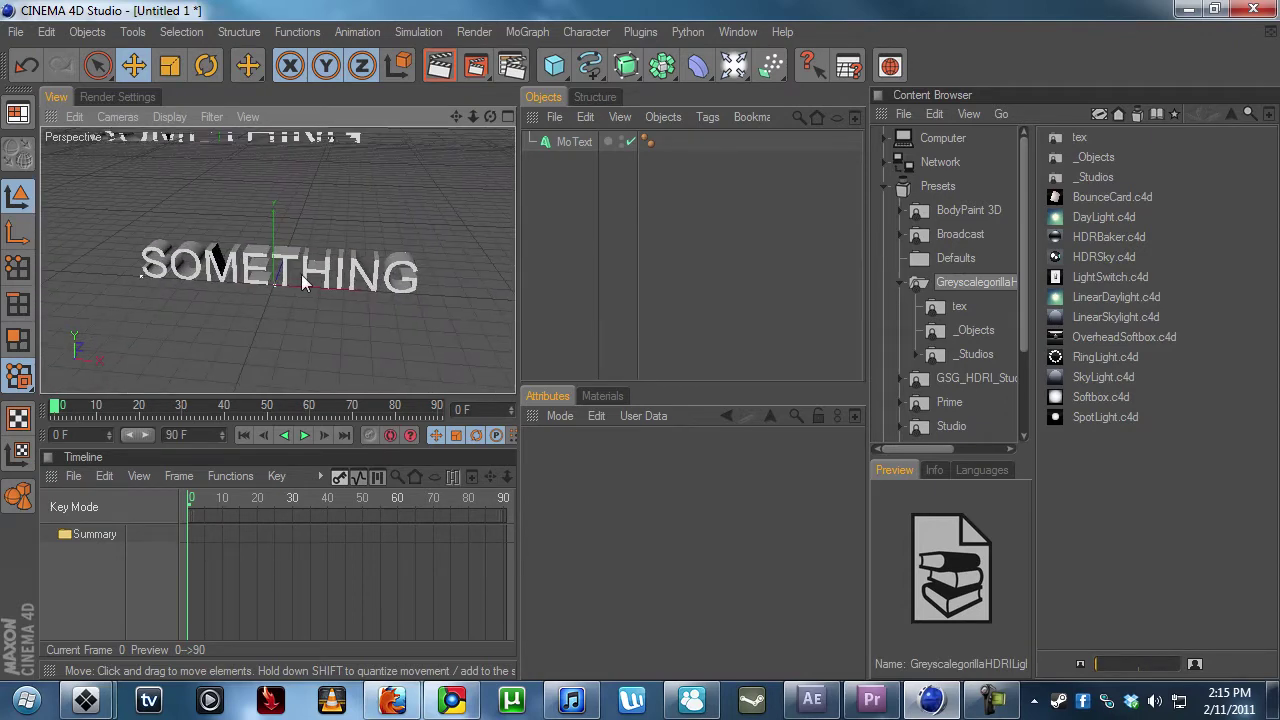
{"action": "mouse_move", "coordinate": [278, 302]}
{"action": "right_mouse_down", "text": "alt"}
{"action": "mouse_move", "coordinate": [390, 302]}
{"action": "mouse_move", "coordinate": [268, 302]}
{"action": "mouse_move", "coordinate": [290, 302]}
{"action": "right_mouse_up", "text": "alt"}
{"action": "left_click_drag", "start_coordinate": [280, 300], "coordinate": [314, 328], "text": "alt"}
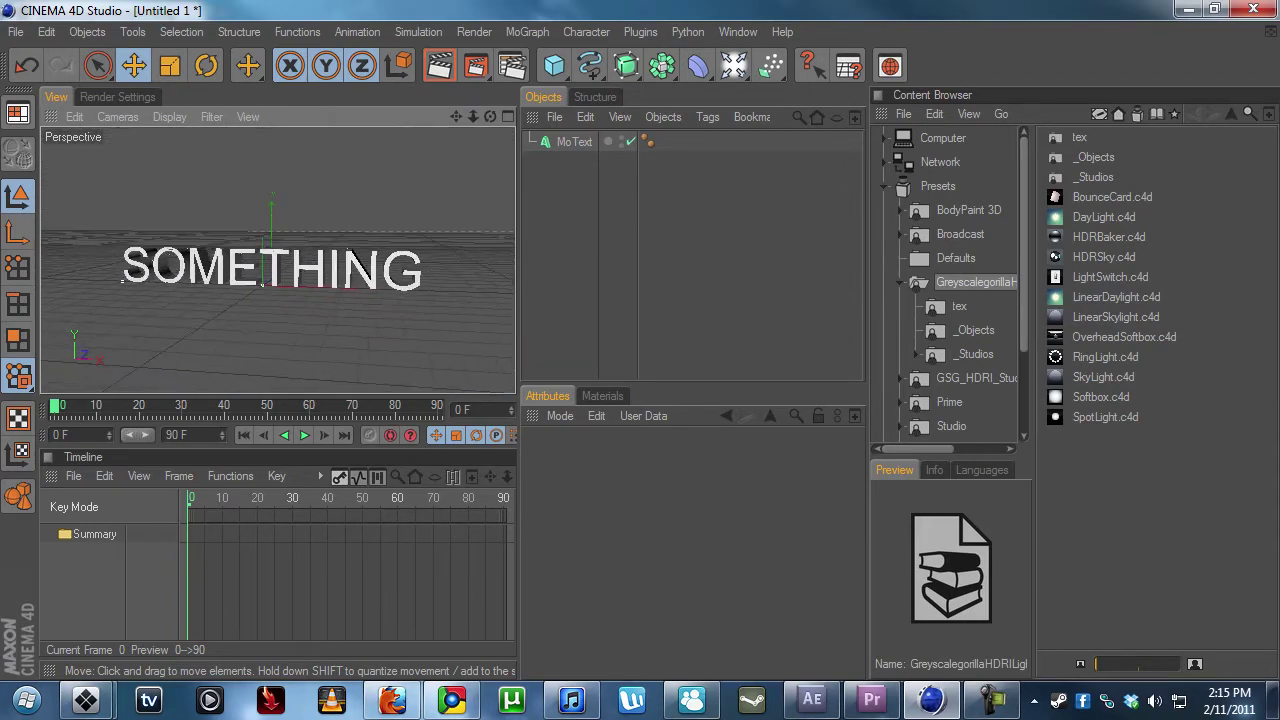
{"action": "left_click", "coordinate": [432, 68]}
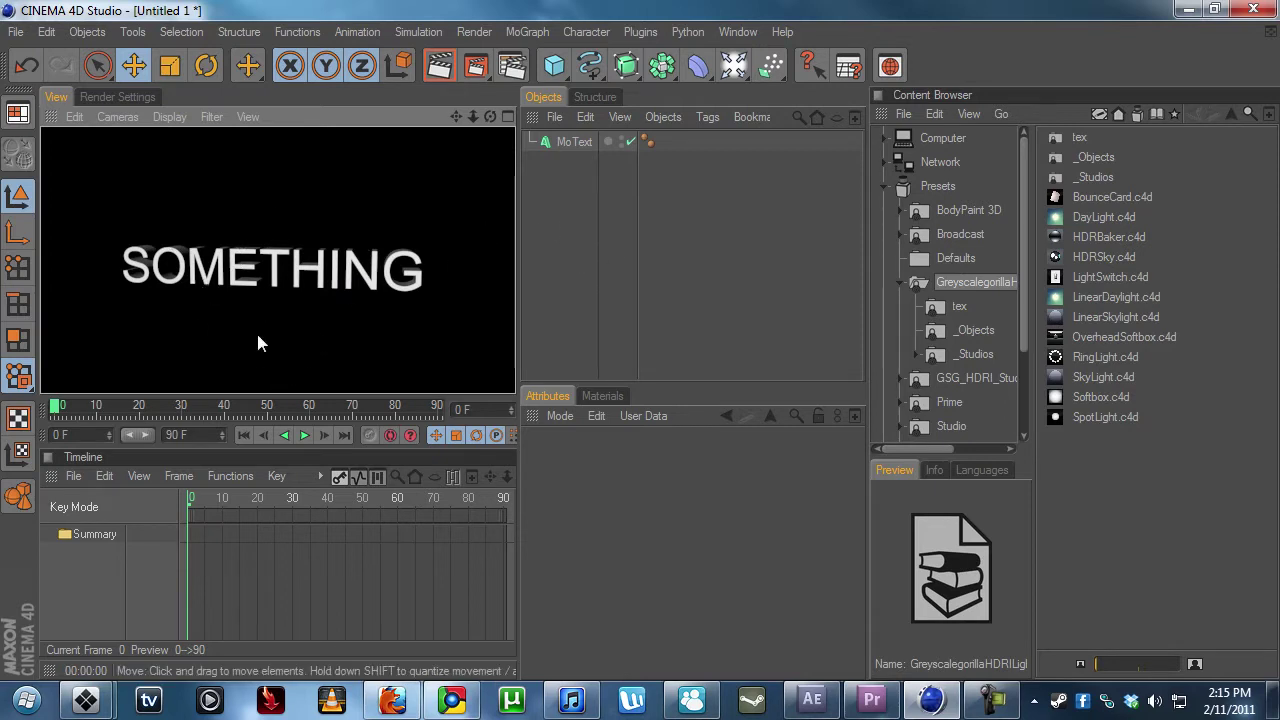
Turn off the default light in the render options and render the viewport to compare the text without it.
{"action": "left_click", "coordinate": [348, 188]}
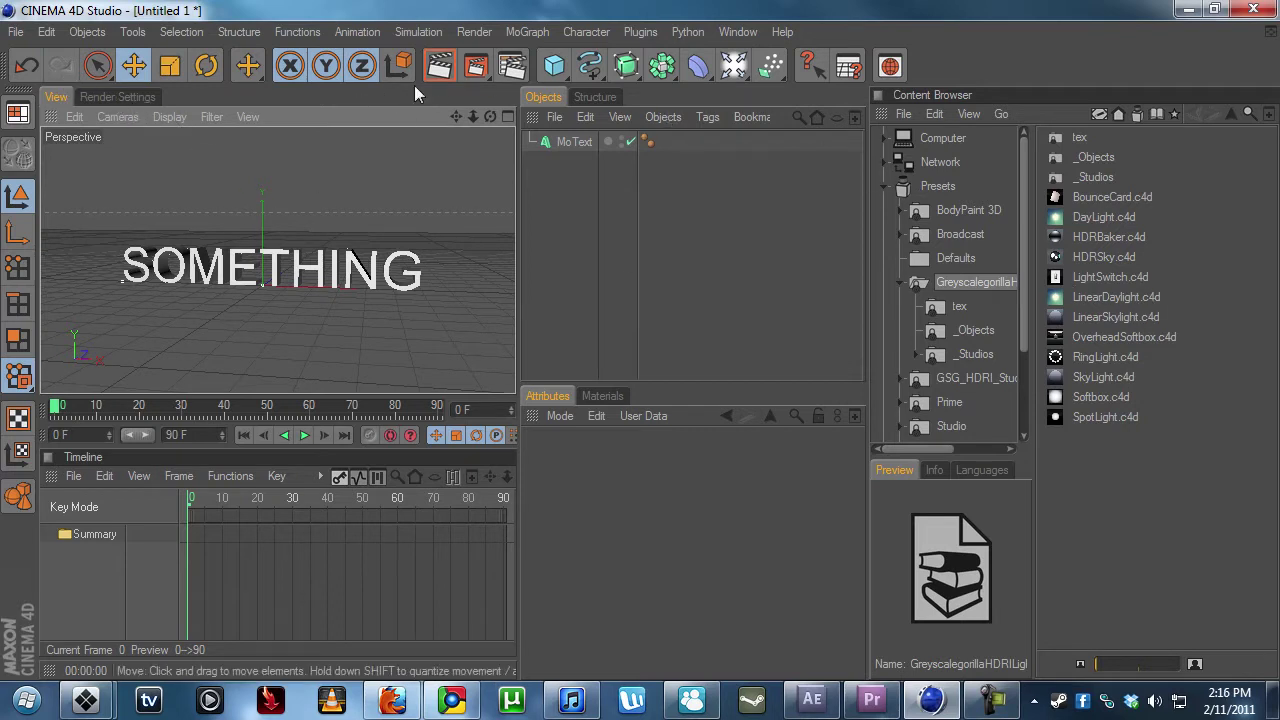
{"action": "left_click", "coordinate": [438, 66]}
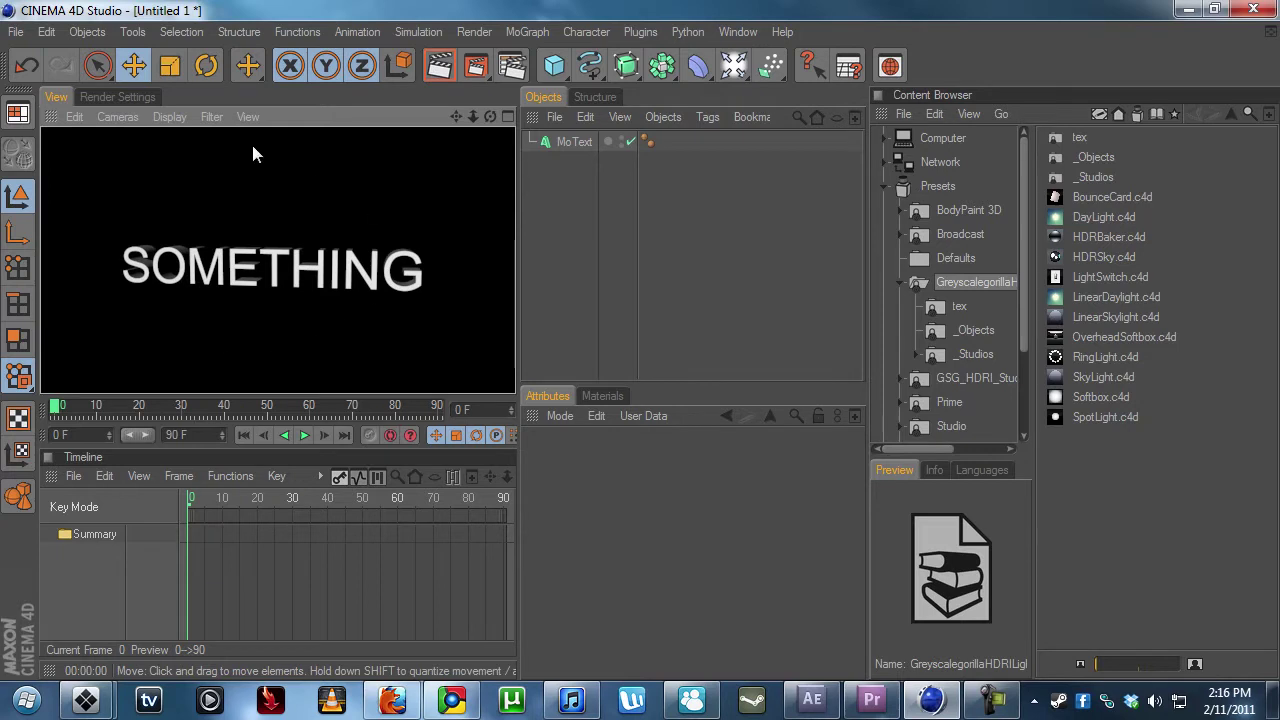
{"action": "left_click", "coordinate": [135, 95]}
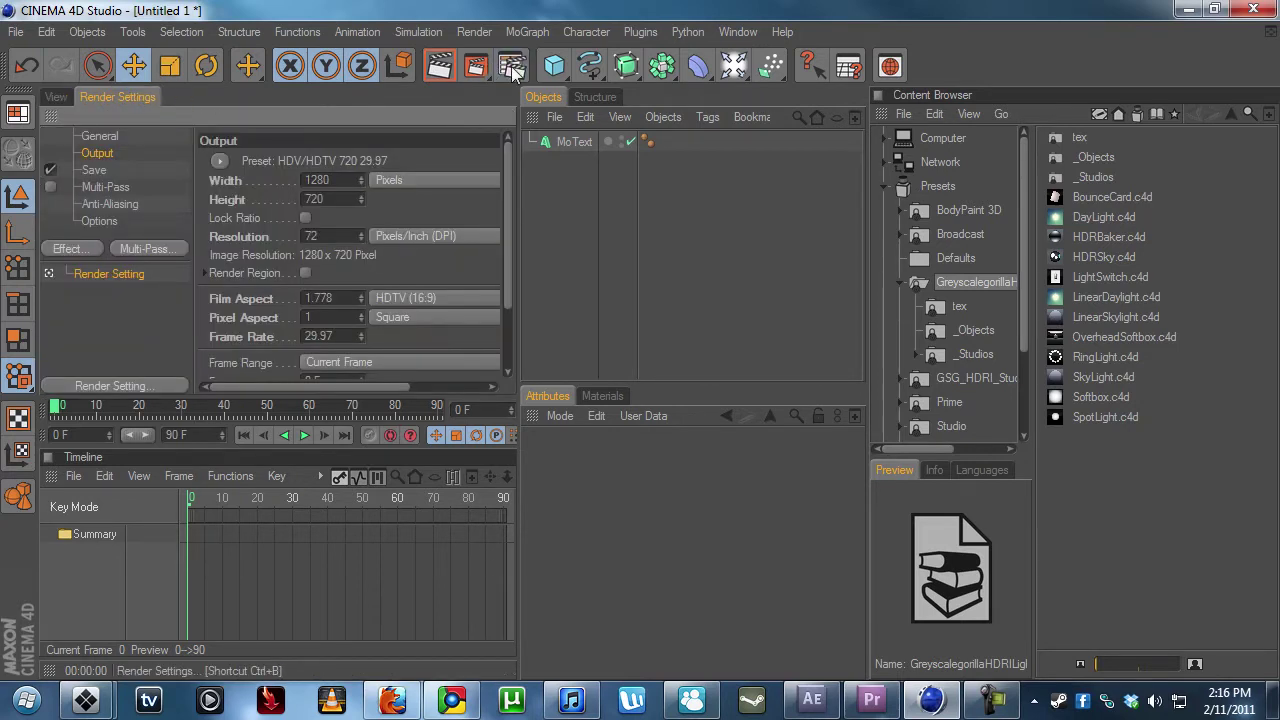
{"action": "left_click", "coordinate": [100, 221]}
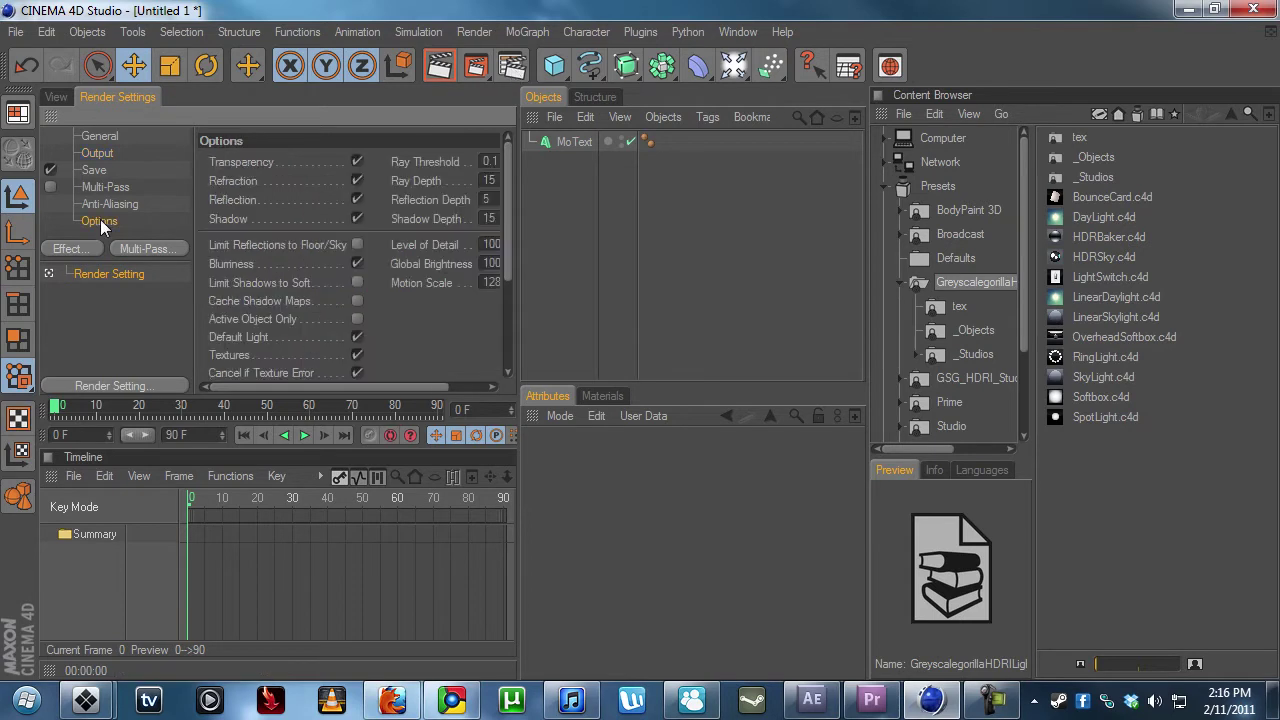
{"action": "left_click", "coordinate": [236, 337]}
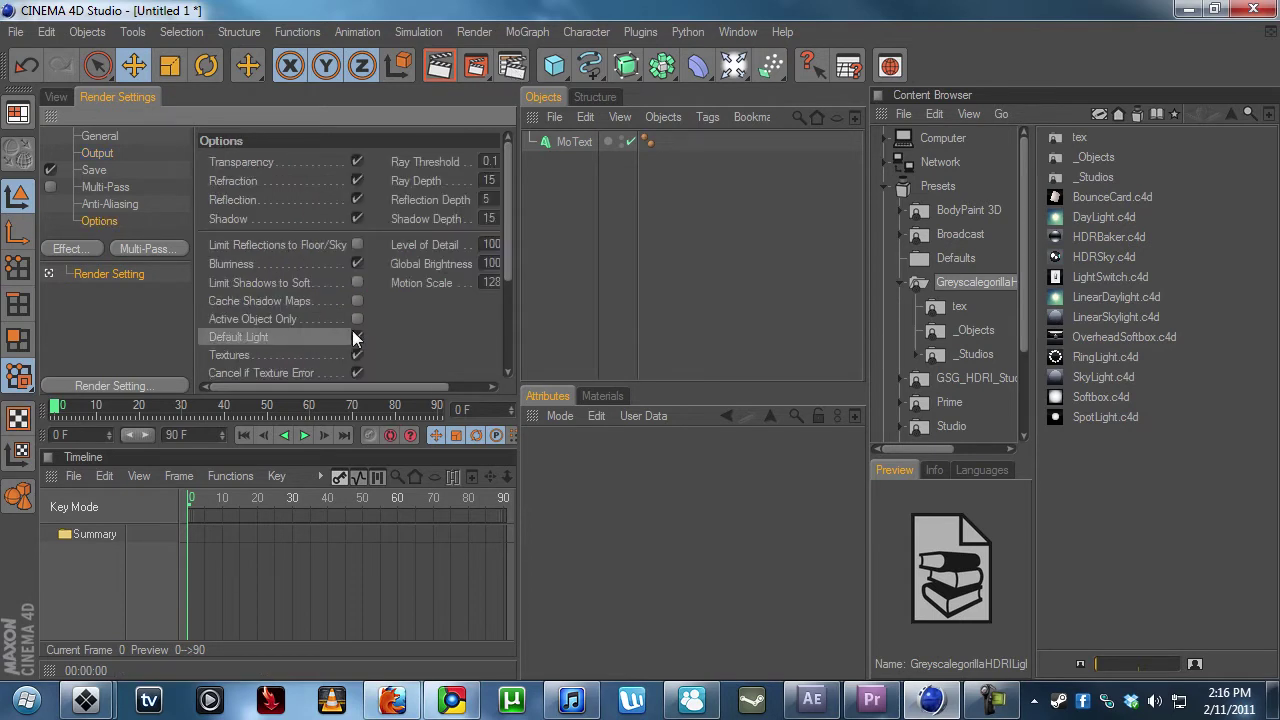
{"action": "left_click", "coordinate": [56, 97]}
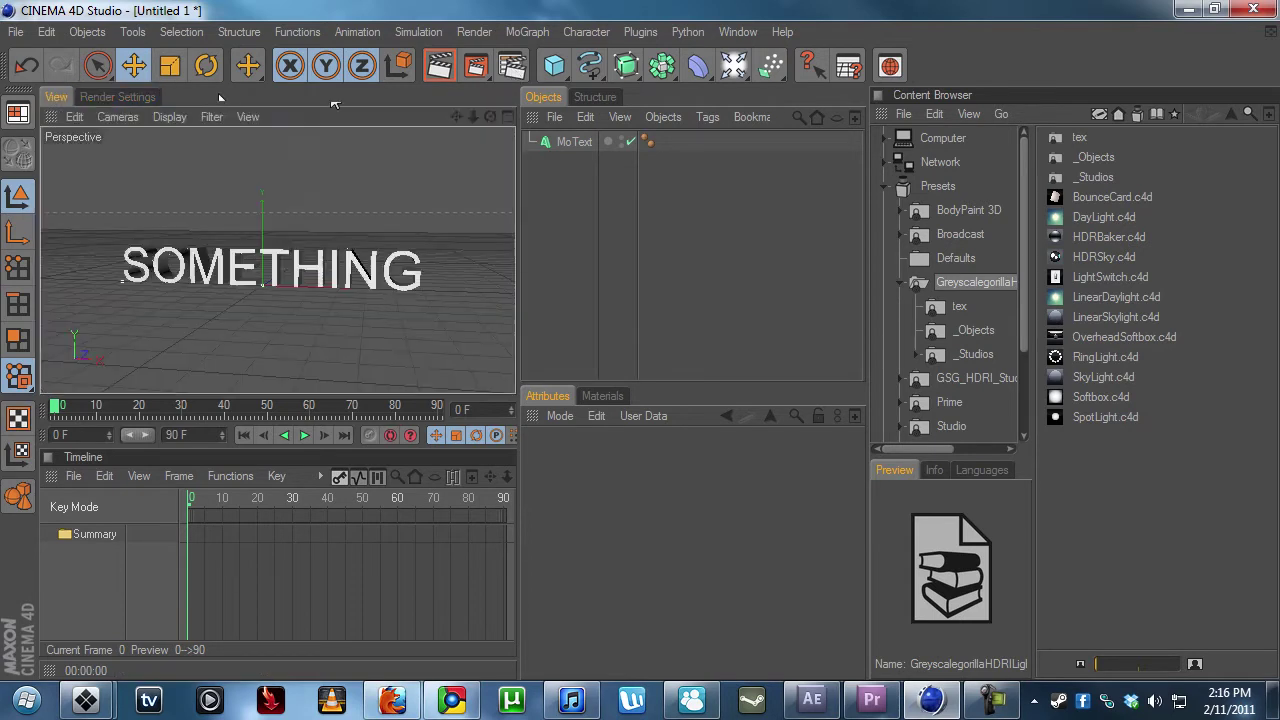
{"action": "left_click", "coordinate": [440, 68]}
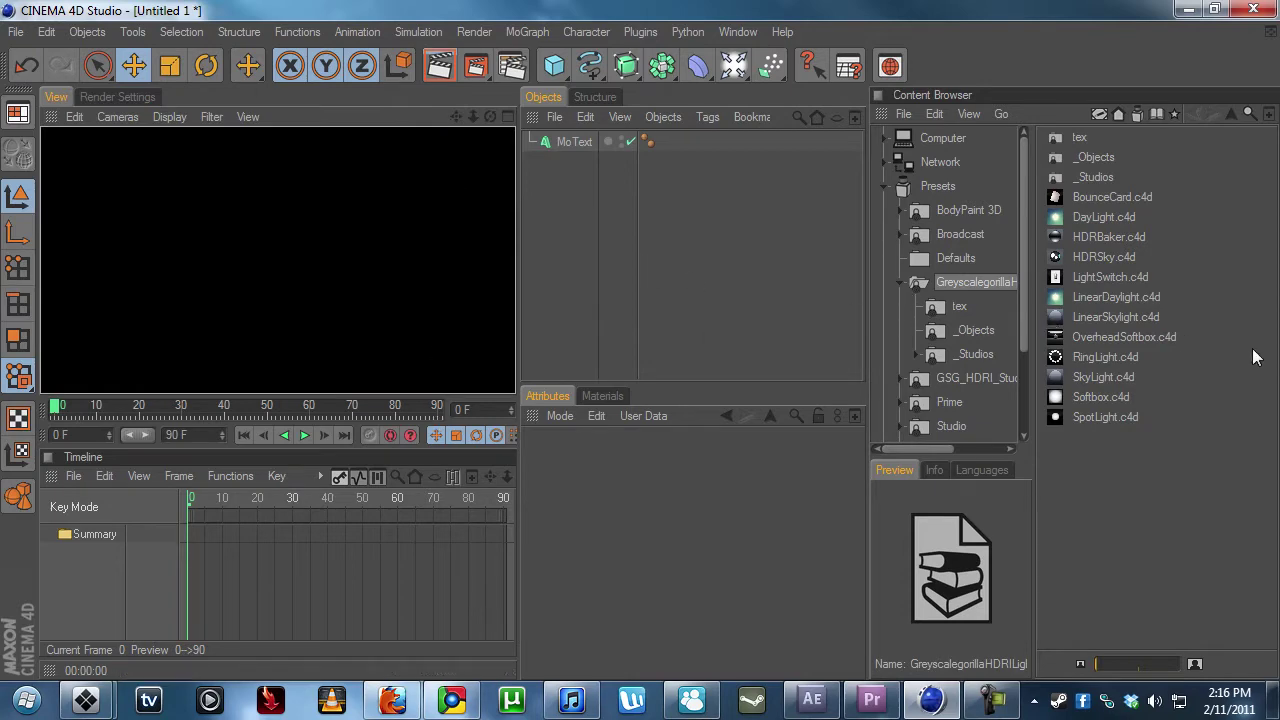
{"action": "left_click", "coordinate": [574, 141]}
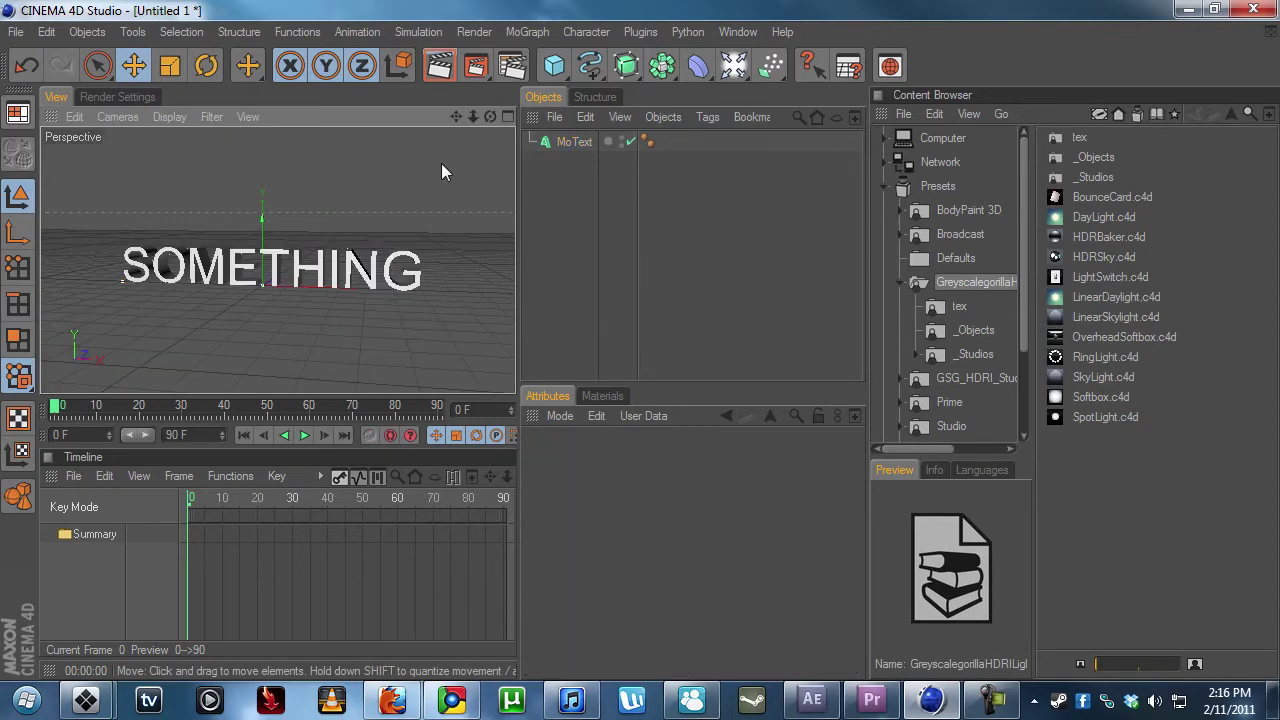
Switch to the web browser, look over the Greyscalegorilla blog page, and return to Cinema 4D.
{"action": "left_click", "coordinate": [410, 695]}
{"action": "left_click", "coordinate": [411, 692]}
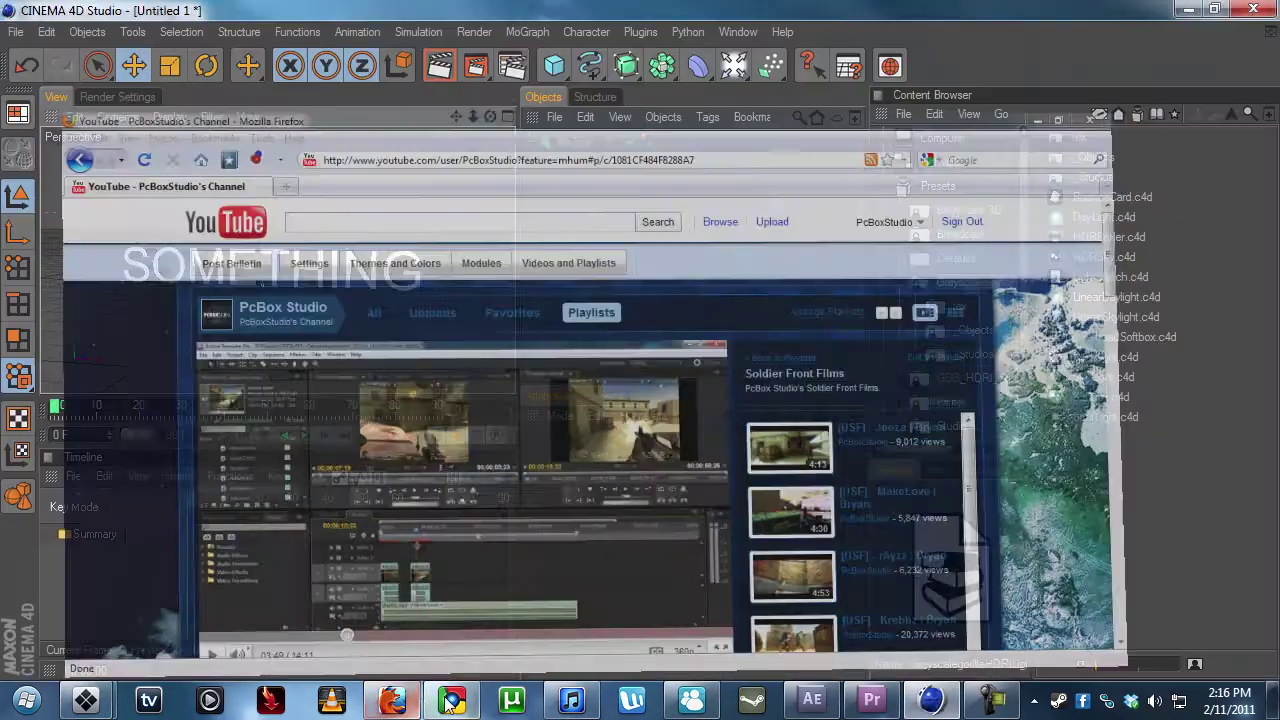
{"action": "left_click", "coordinate": [464, 697]}
{"action": "scroll", "coordinate": [472, 305], "scroll_direction": "down", "scroll_amount": 3}
{"action": "scroll", "coordinate": [466, 449], "scroll_direction": "up", "scroll_amount": 4}
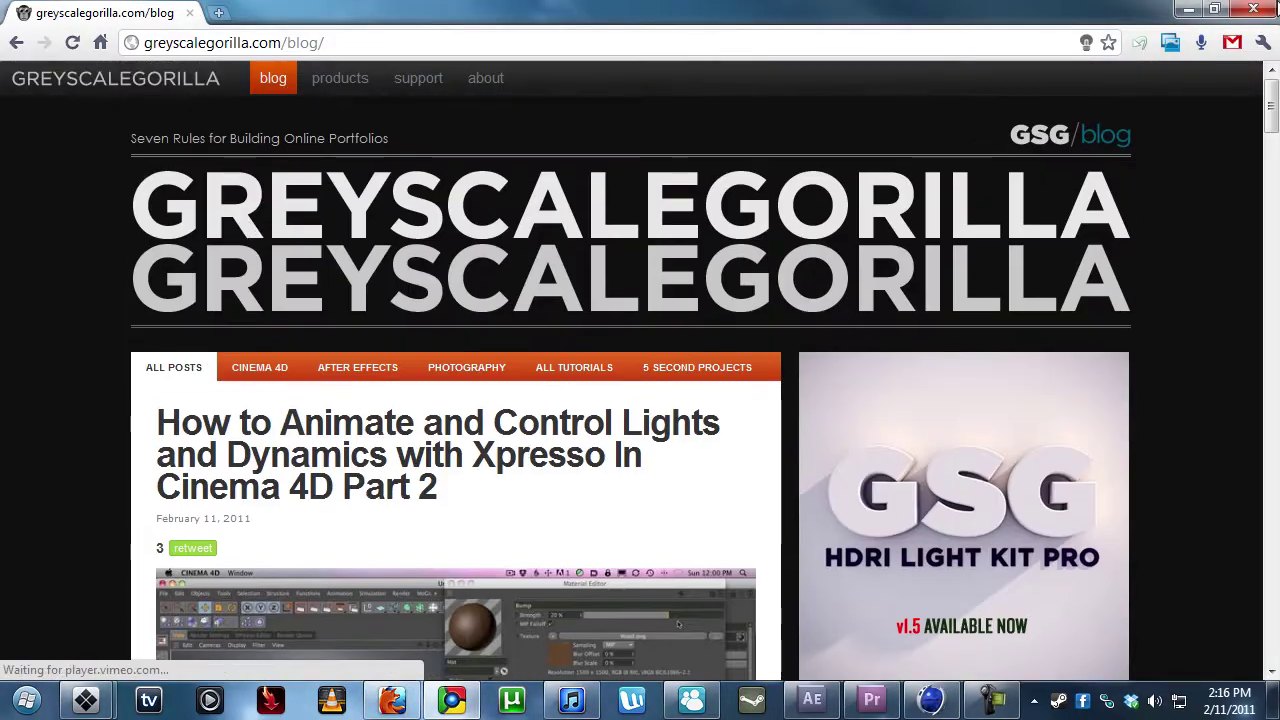
{"action": "left_click", "coordinate": [1188, 9]}
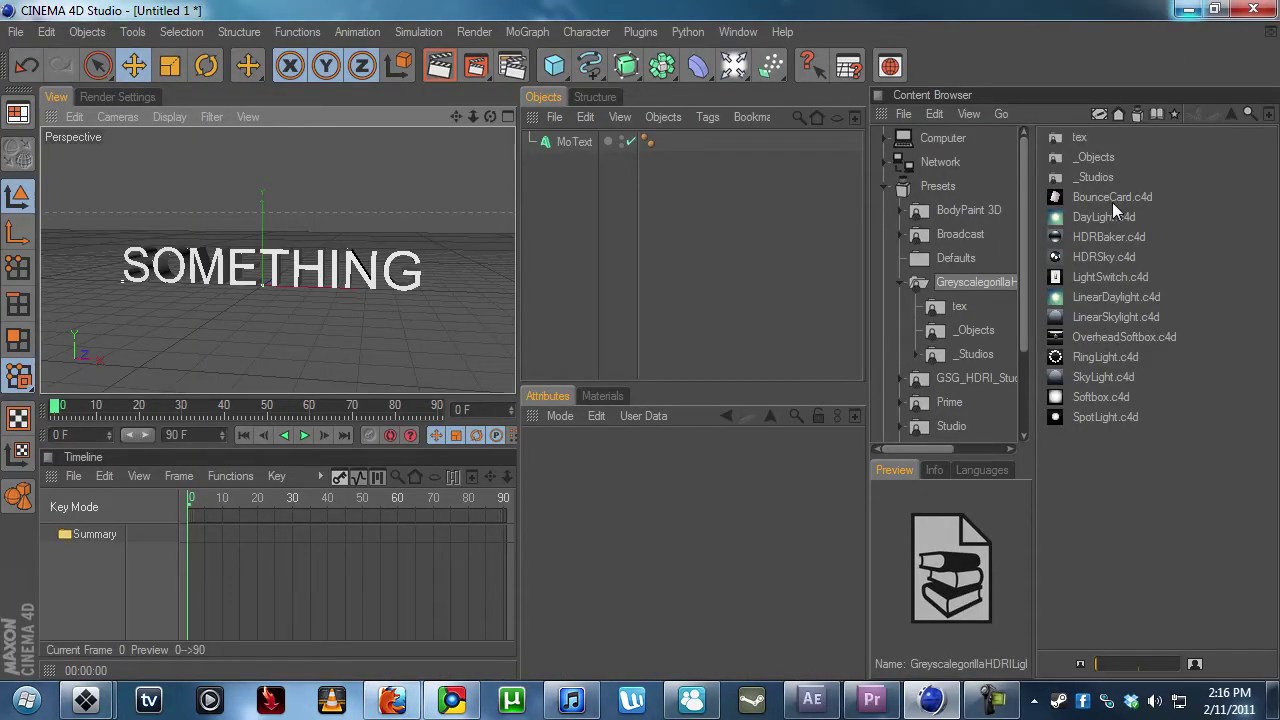
Preview the HDRSky.c4d preset in the light kit, and add a standard Sky object to the scene.
{"action": "left_click_drag", "start_coordinate": [1155, 501], "coordinate": [1060, 128]}
{"action": "left_click", "coordinate": [1102, 258]}
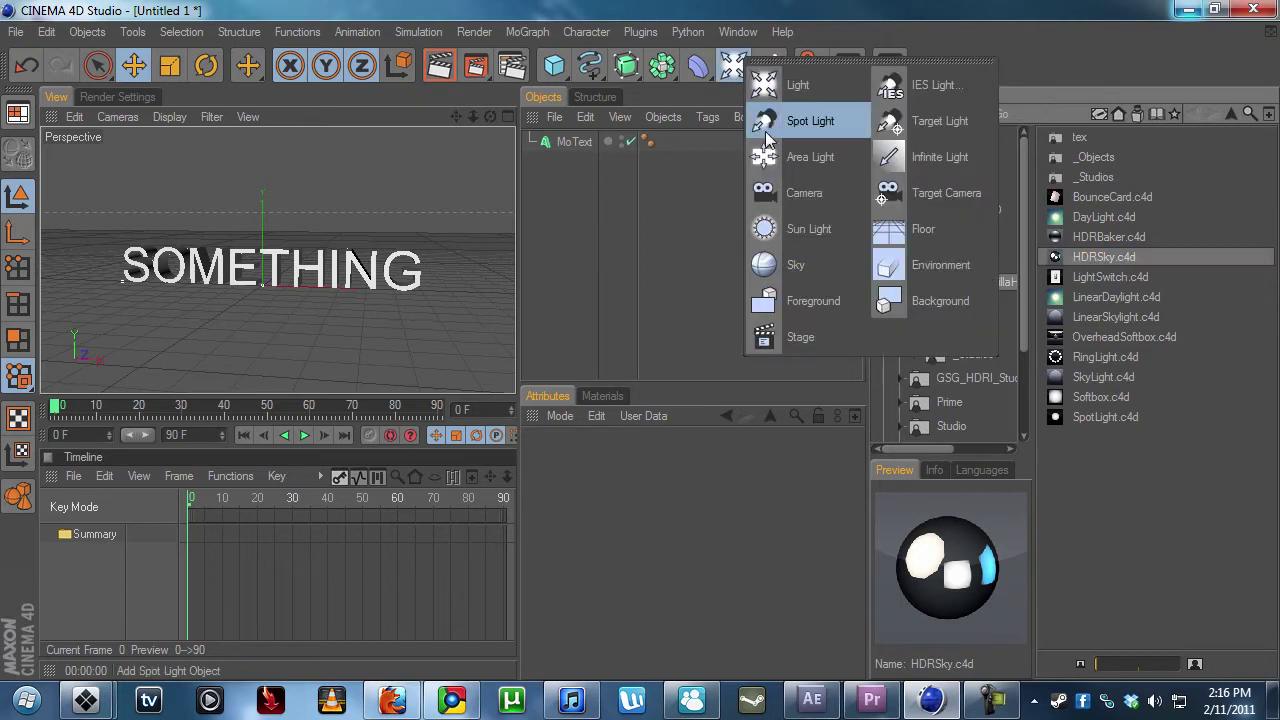
{"action": "left_click_drag", "start_coordinate": [766, 131], "coordinate": [839, 8]}
{"action": "left_click_drag", "start_coordinate": [731, 71], "coordinate": [815, 262]}
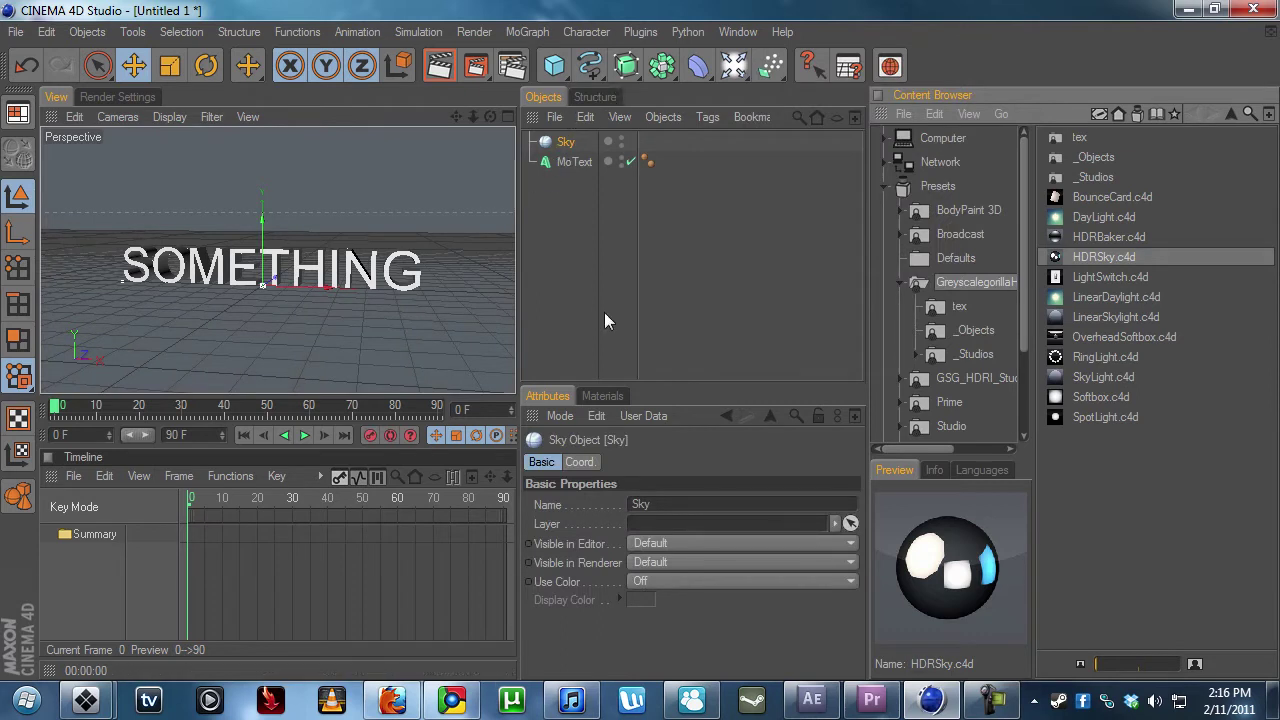
Create a new material, open it in the Material Editor, and disable its Color and Specular channels.
{"action": "left_click", "coordinate": [602, 396]}
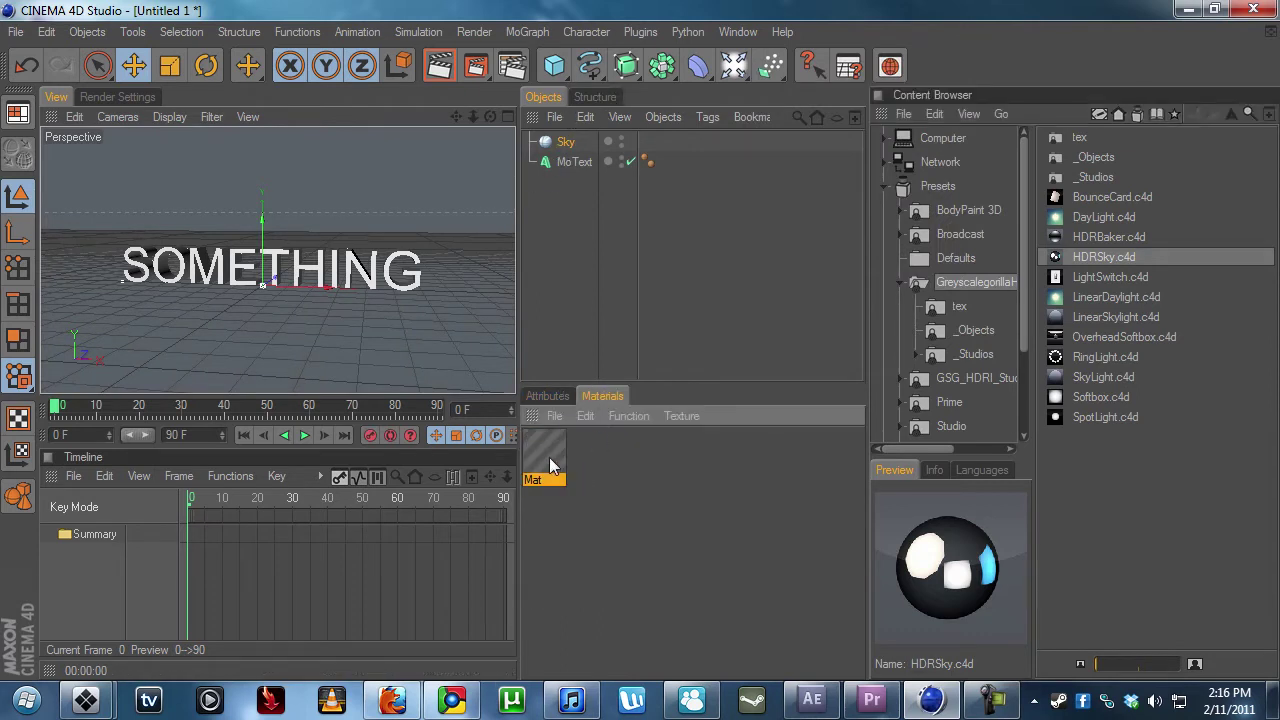
{"action": "double_click", "coordinate": [552, 456]}
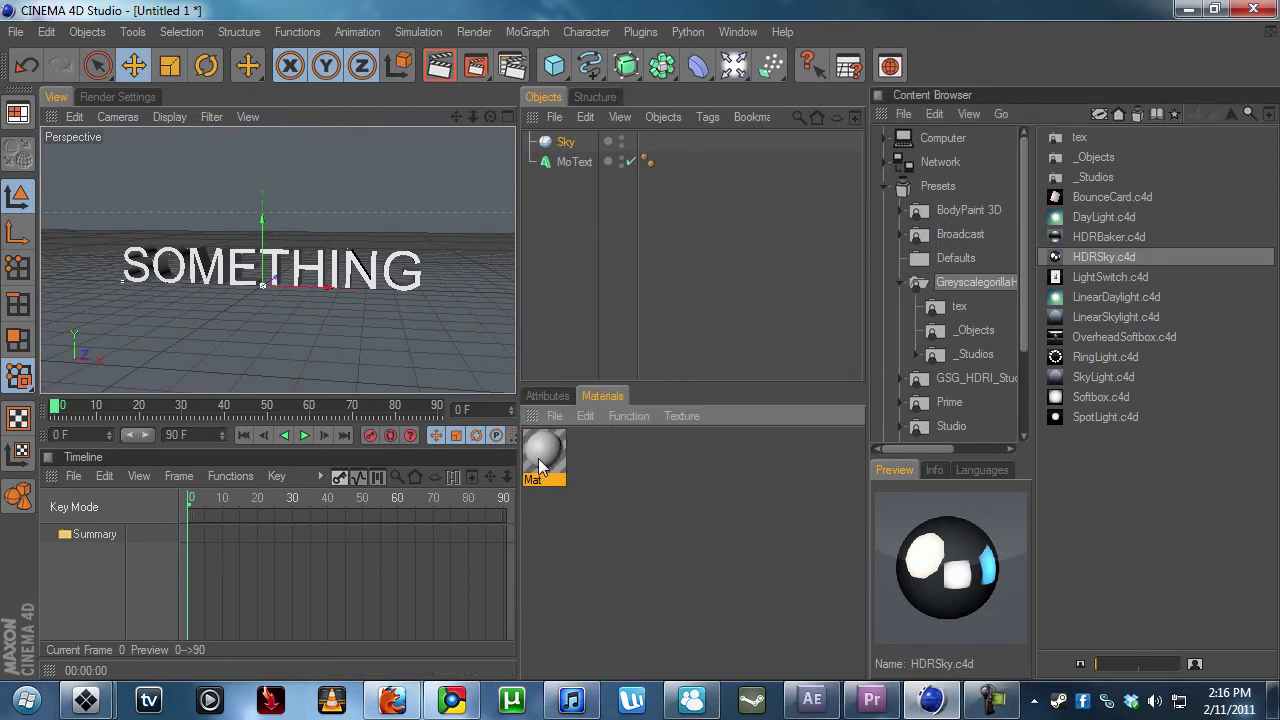
{"action": "left_click", "coordinate": [615, 470]}
{"action": "left_click", "coordinate": [546, 458]}
{"action": "double_click", "coordinate": [544, 455]}
{"action": "left_click_drag", "start_coordinate": [561, 122], "coordinate": [737, 87]}
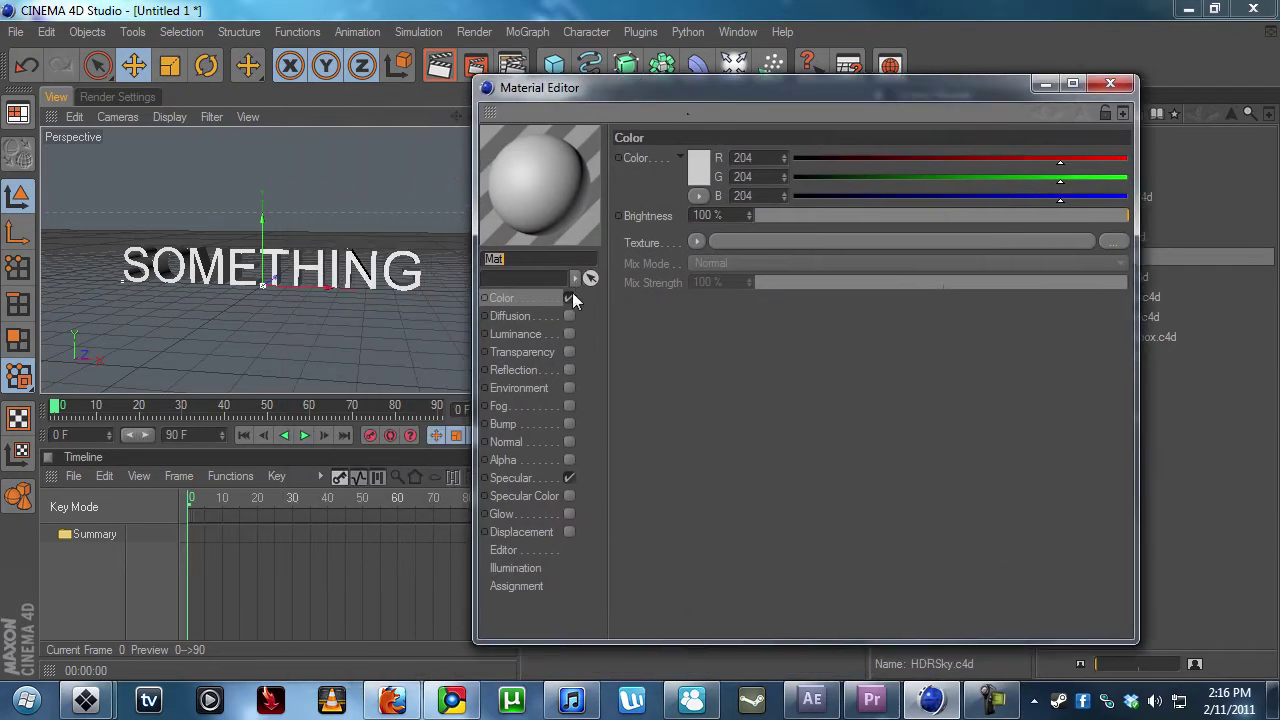
{"action": "left_click", "coordinate": [569, 477]}
Enable the material's Transparency channel and open the image file selection for its texture.
{"action": "left_click", "coordinate": [524, 352]}
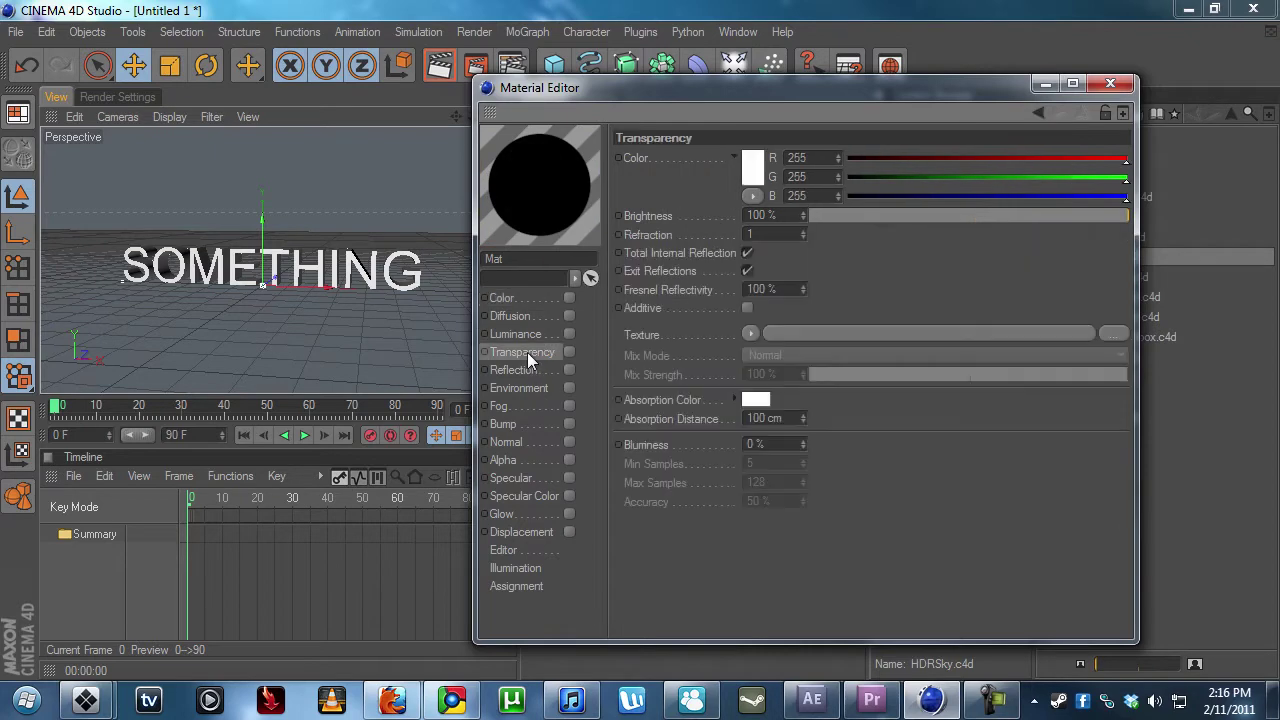
{"action": "left_click", "coordinate": [569, 352]}
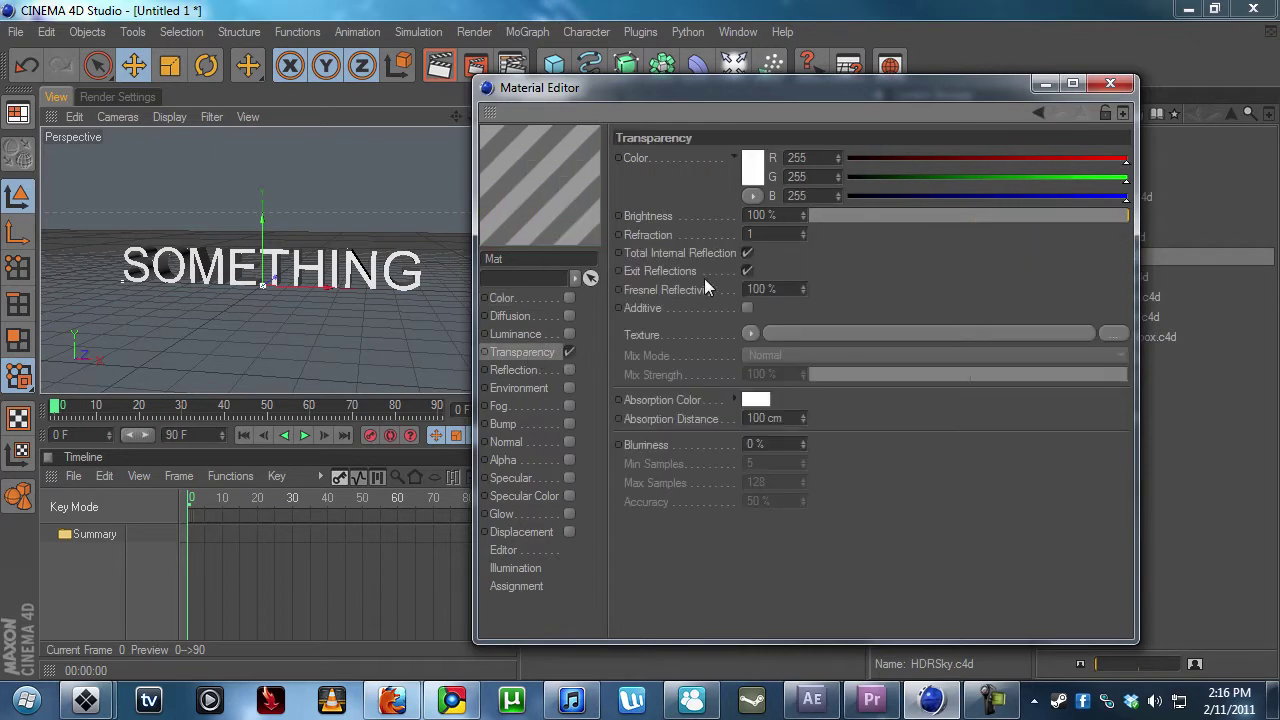
{"action": "left_click", "coordinate": [753, 334]}
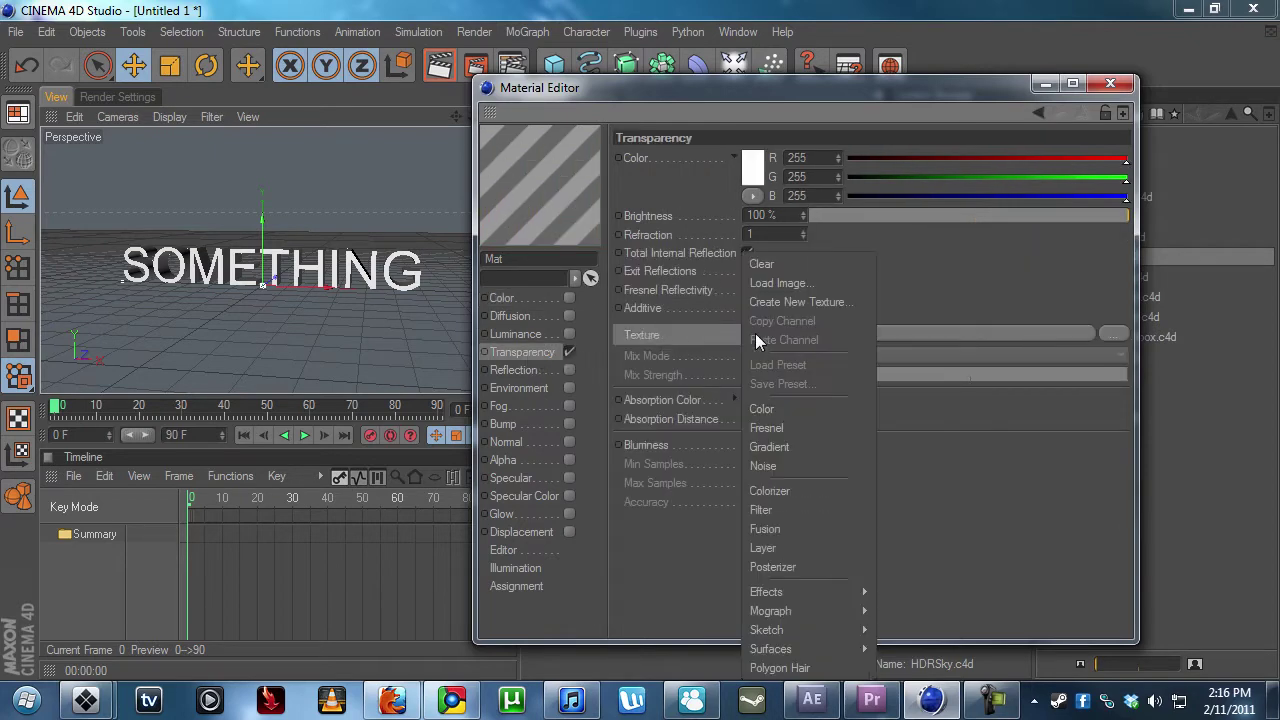
{"action": "left_click", "coordinate": [825, 283]}
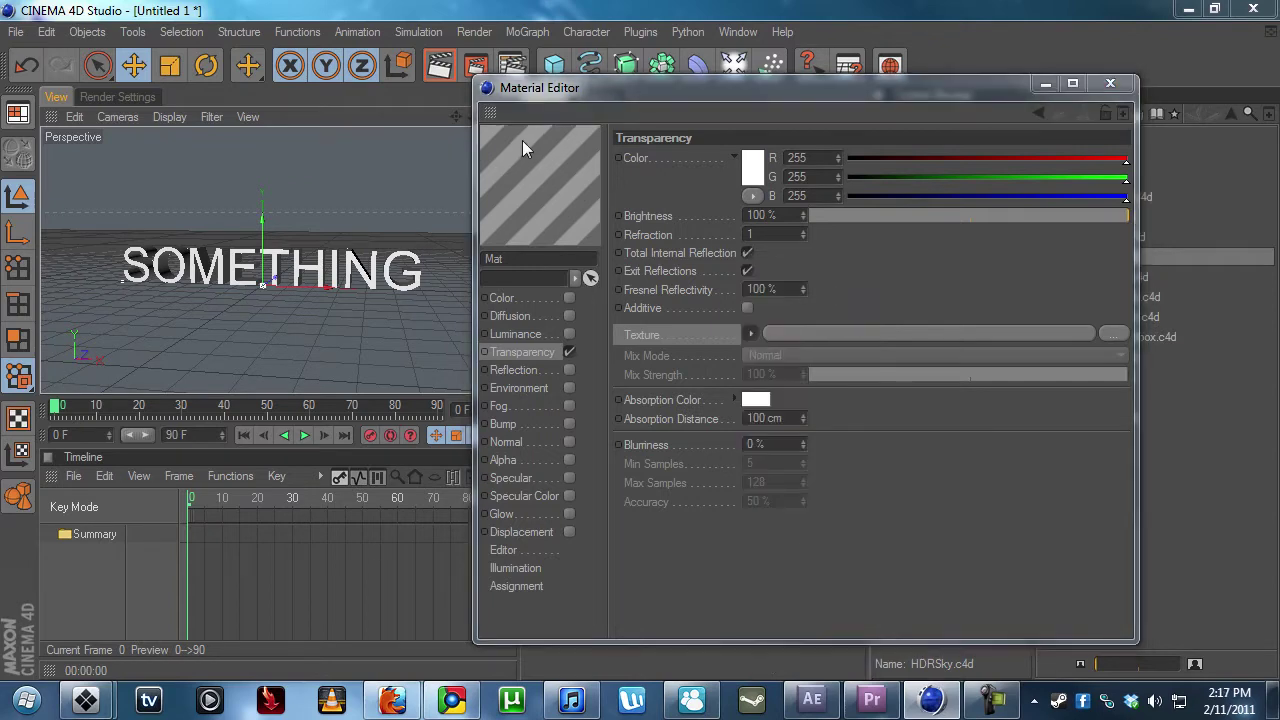
Load DottedWithSpots.hdr from the HDR Images folder as the Transparency texture, declining a copy at the document location.
{"action": "mouse_move", "coordinate": [671, 119]}
{"action": "left_mouse_down"}
{"action": "mouse_move", "coordinate": [696, 98]}
{"action": "mouse_move", "coordinate": [671, 95]}
{"action": "left_mouse_up"}
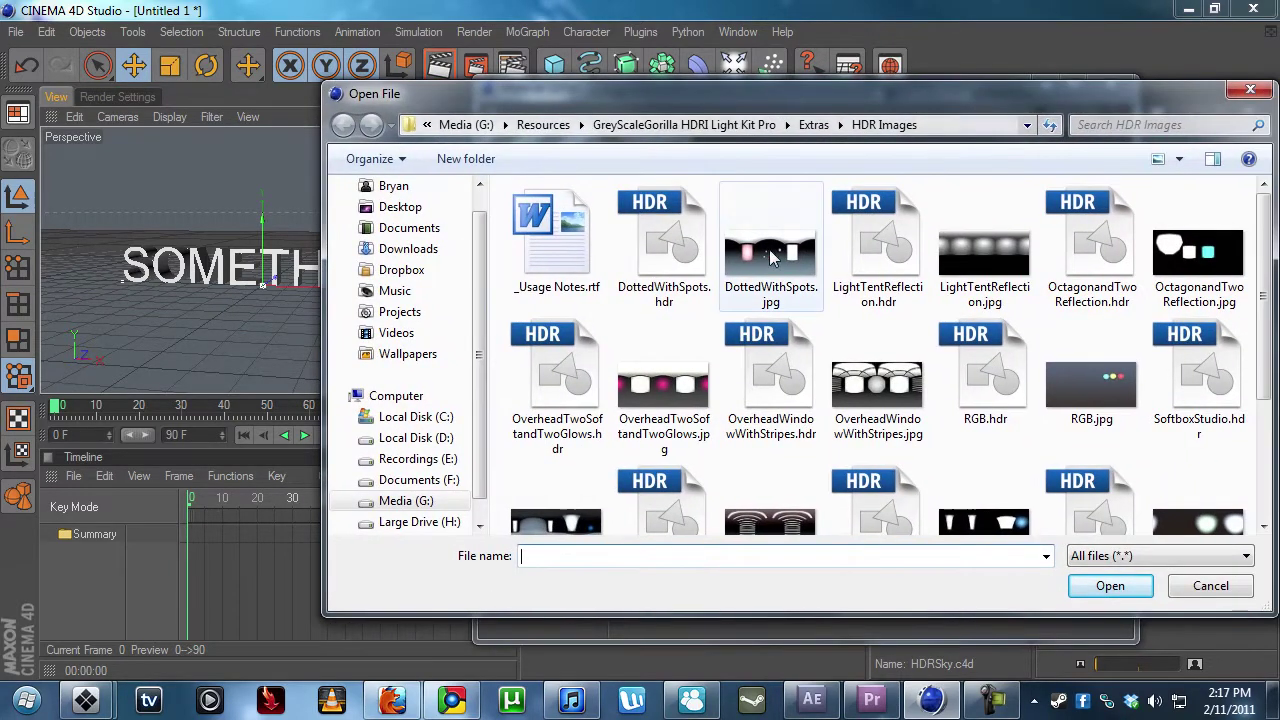
{"action": "left_click", "coordinate": [664, 250]}
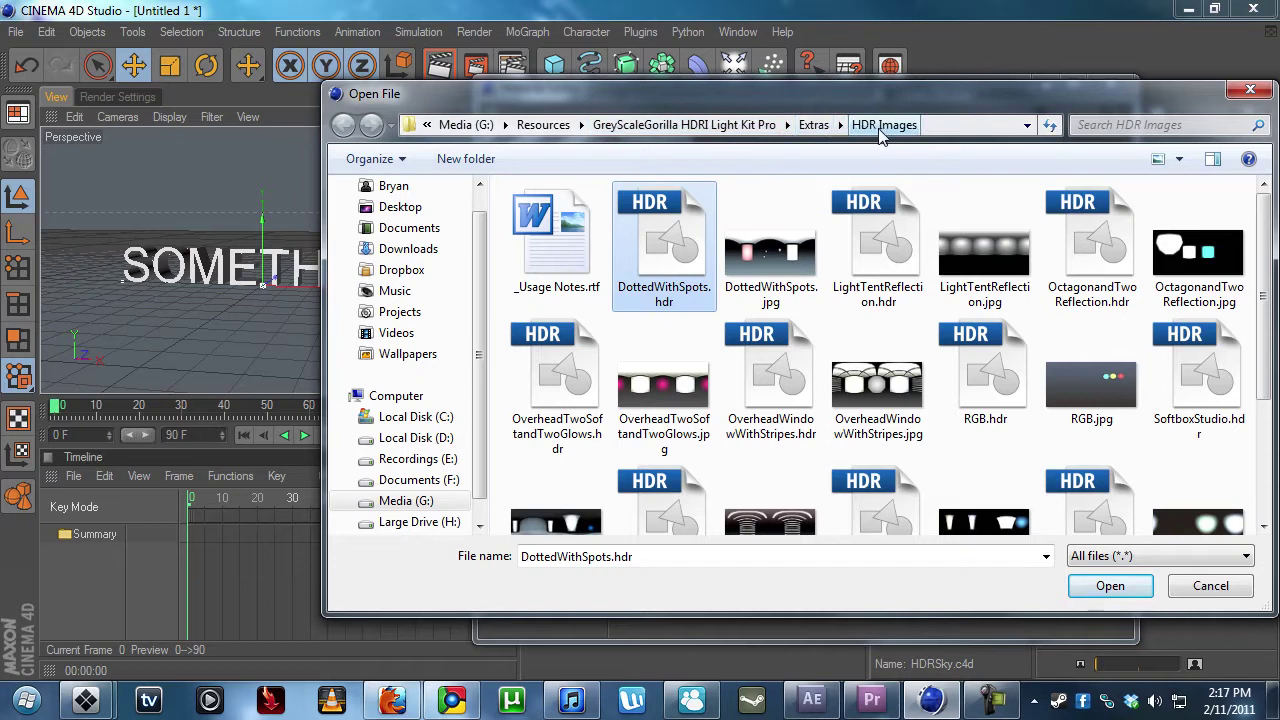
{"action": "left_click", "coordinate": [786, 272]}
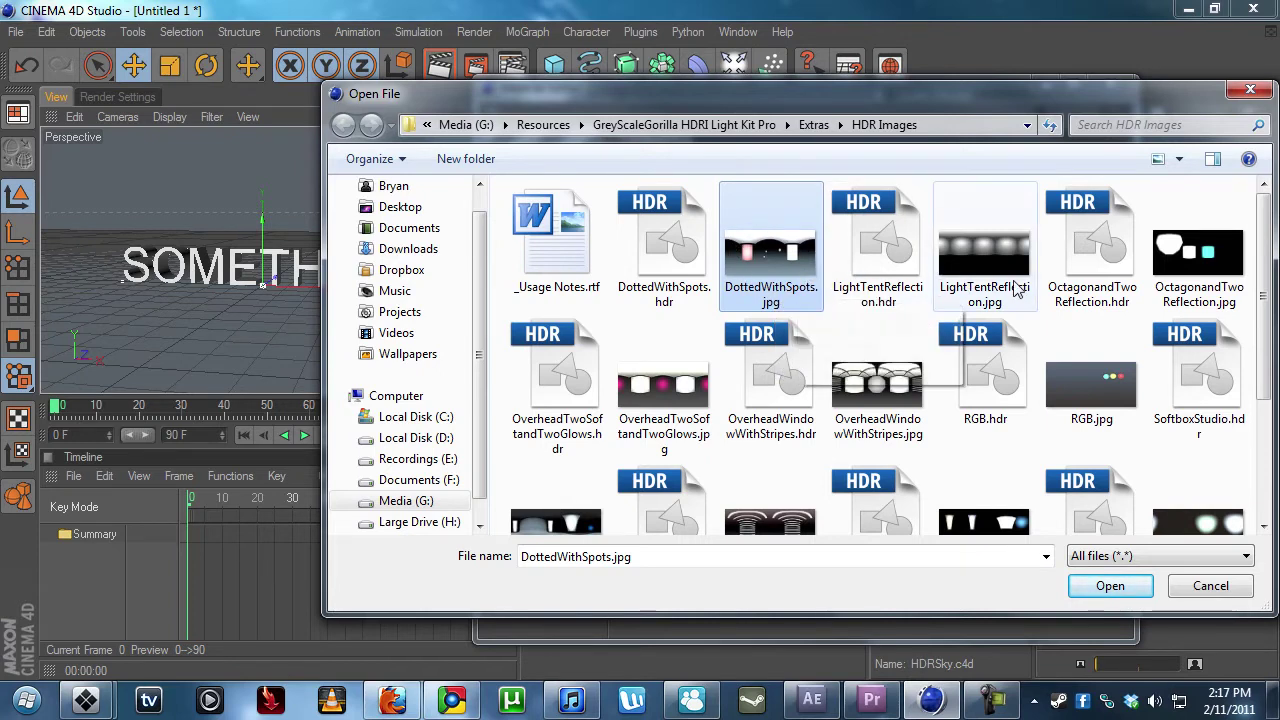
{"action": "left_click", "coordinate": [957, 275]}
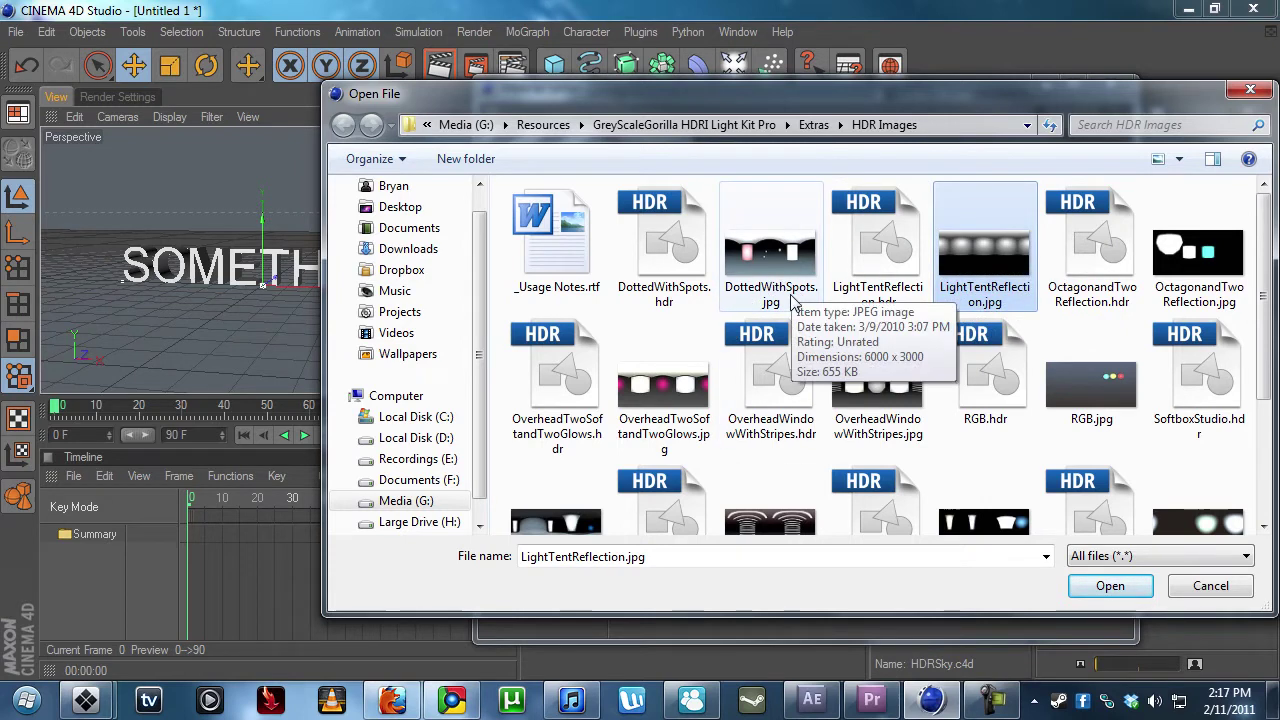
{"action": "left_click", "coordinate": [770, 385]}
{"action": "left_click", "coordinate": [773, 282]}
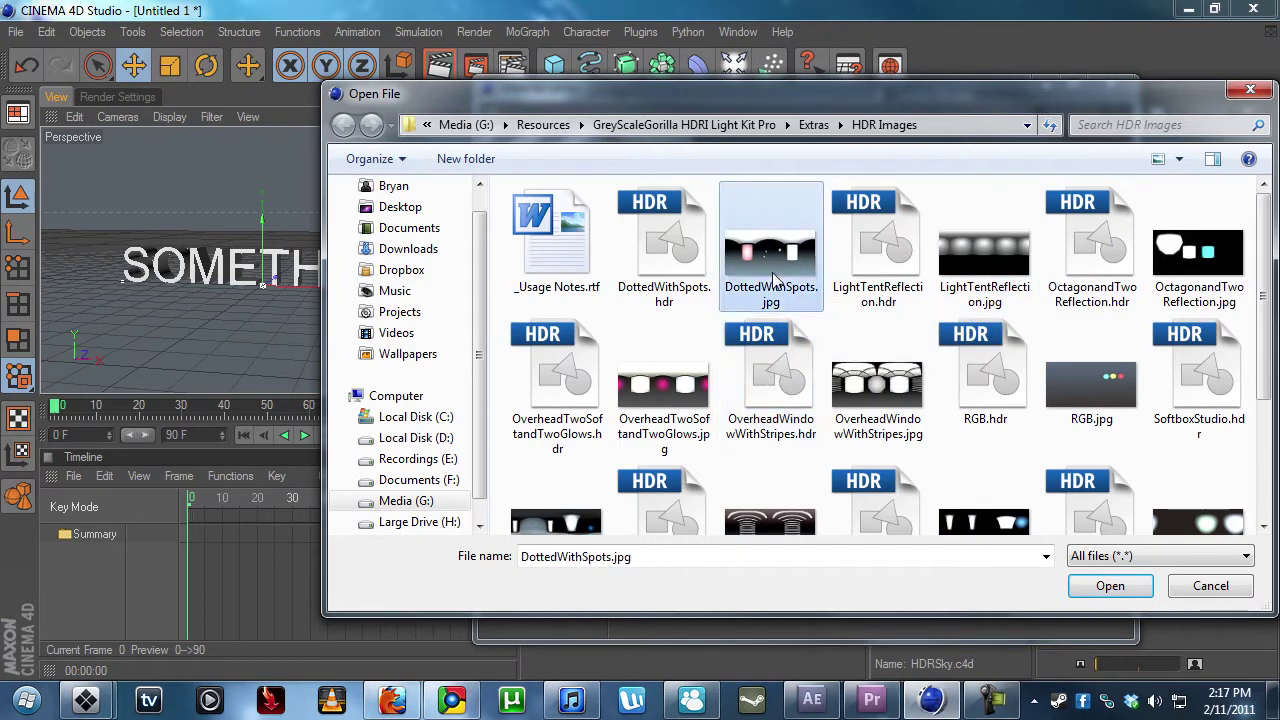
{"action": "left_click", "coordinate": [695, 302]}
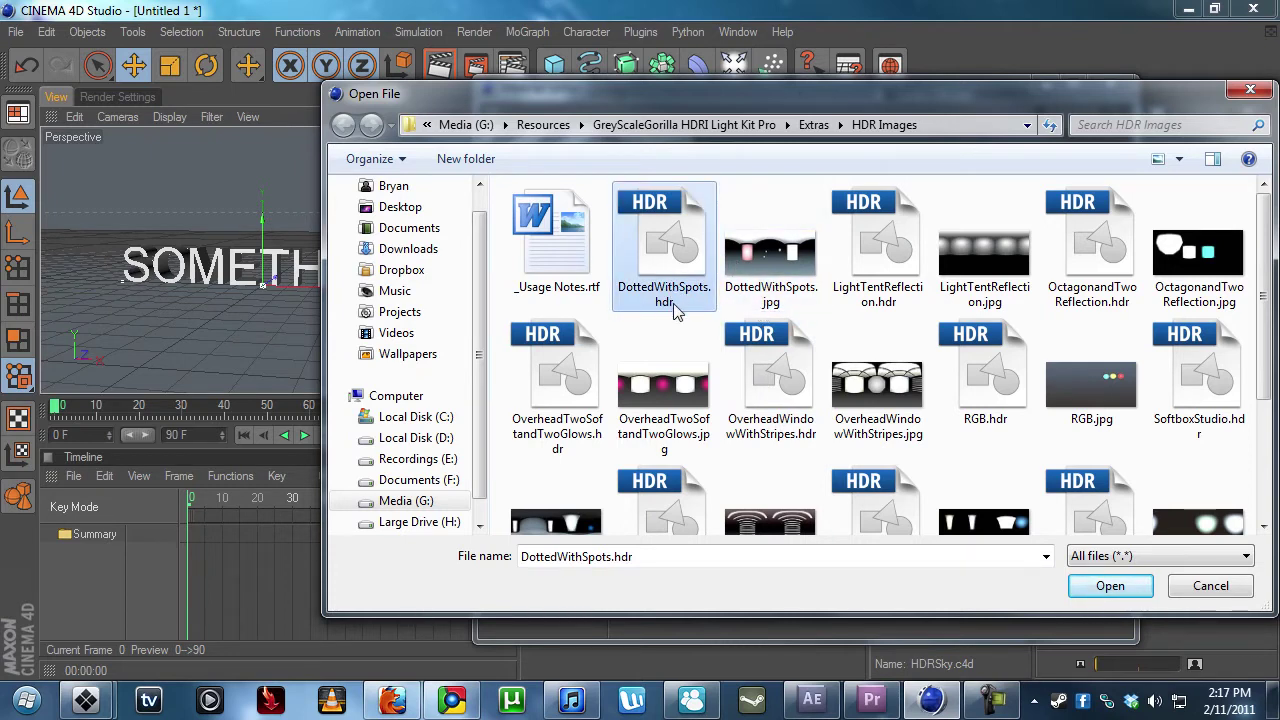
{"action": "double_click", "coordinate": [676, 246]}
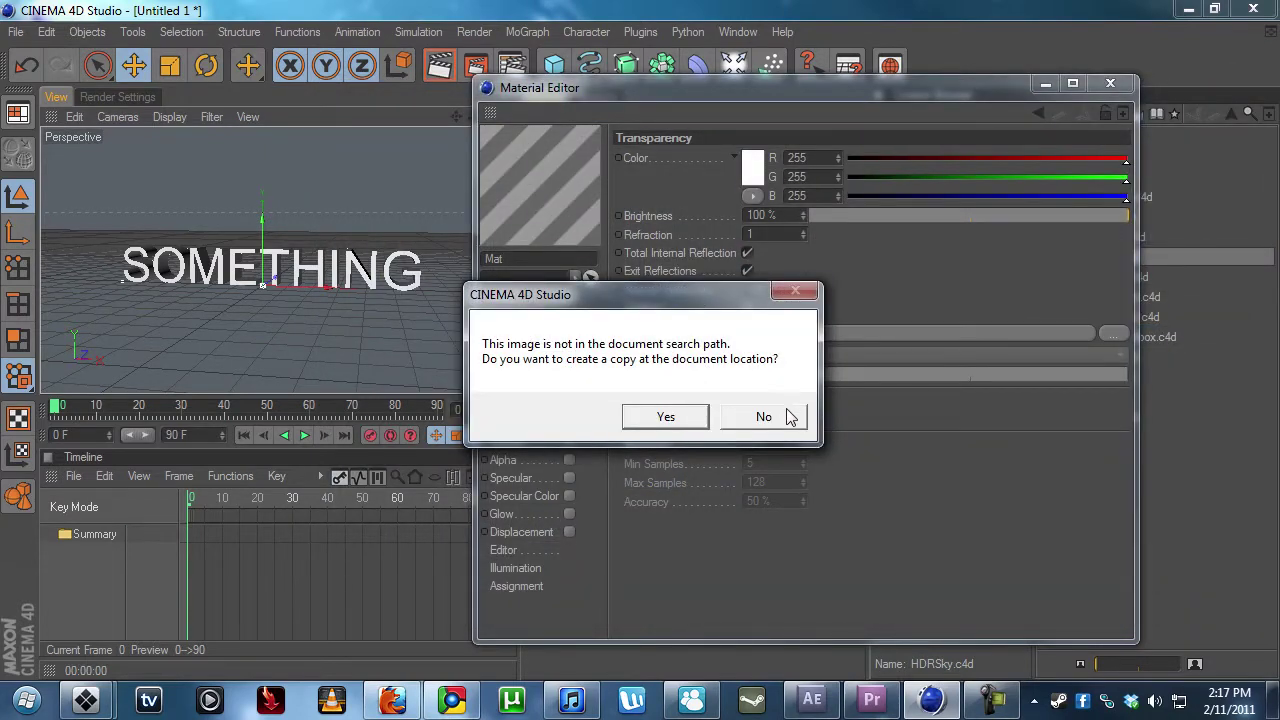
{"action": "left_click", "coordinate": [779, 422]}
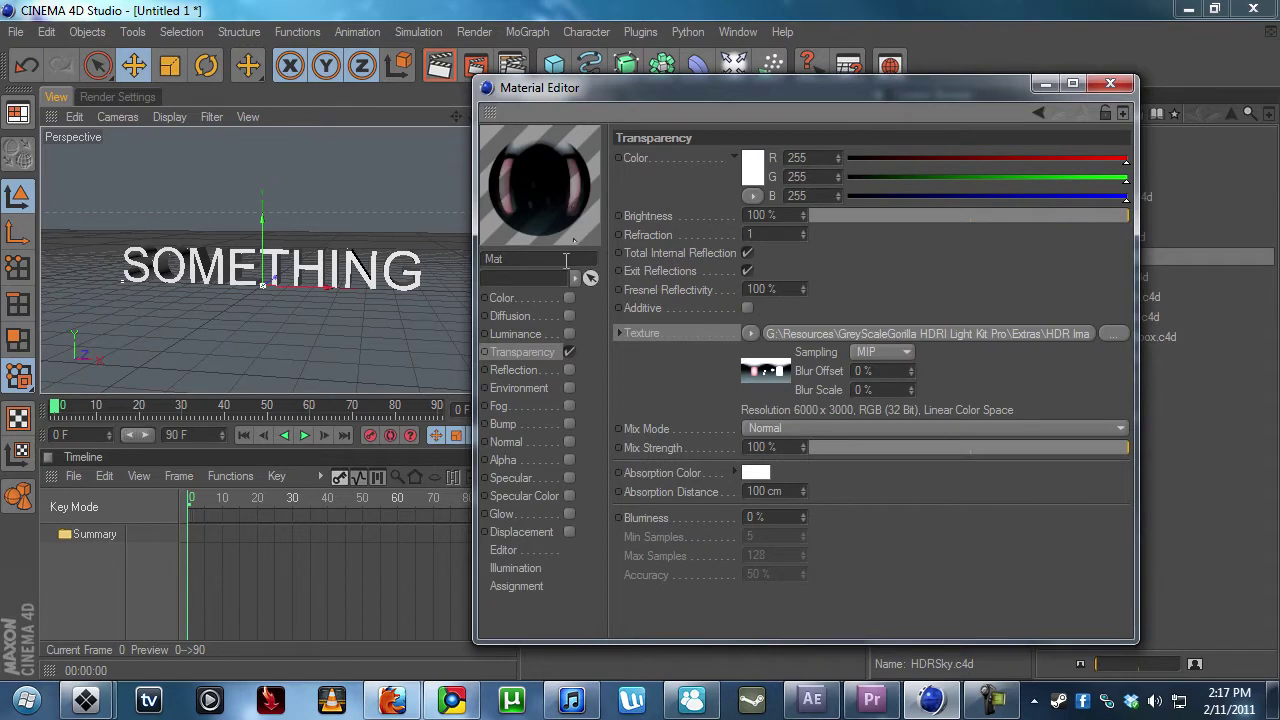
Disable the material's Transparency channel and enable its Luminance channel instead.
{"action": "left_click", "coordinate": [565, 299]}
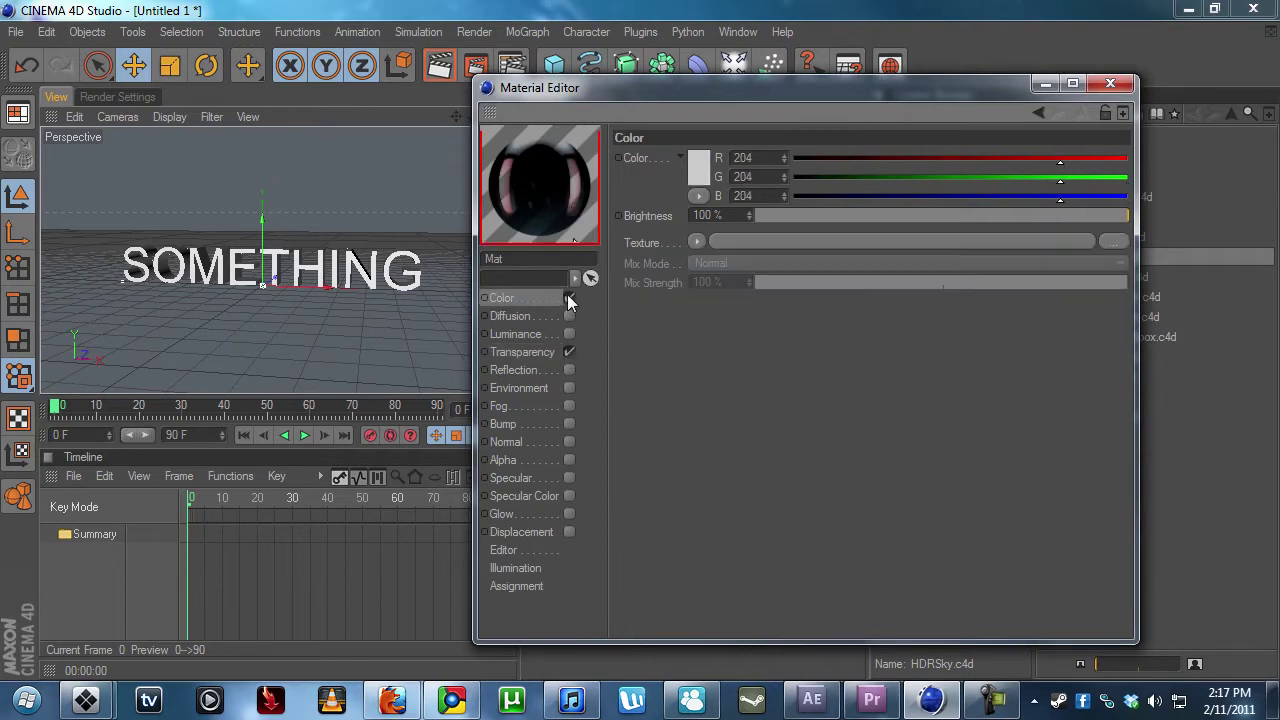
{"action": "left_click", "coordinate": [525, 353]}
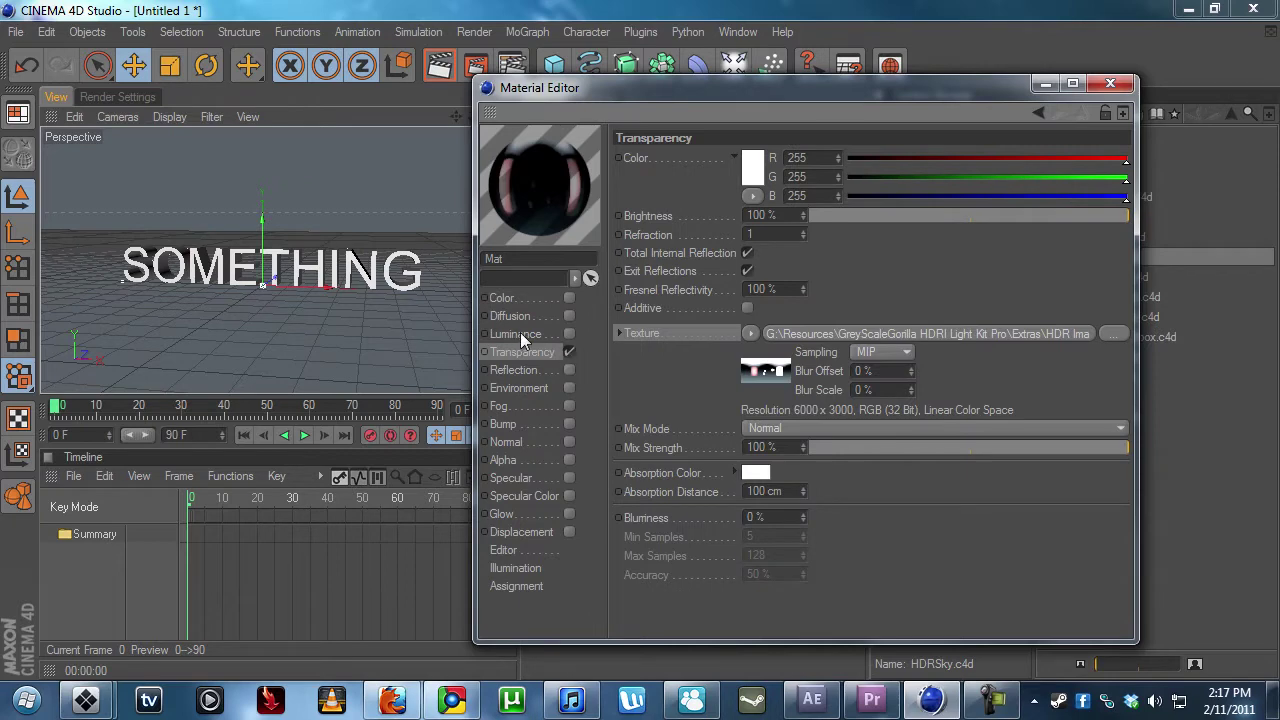
{"action": "left_click", "coordinate": [520, 334]}
{"action": "left_click", "coordinate": [569, 352]}
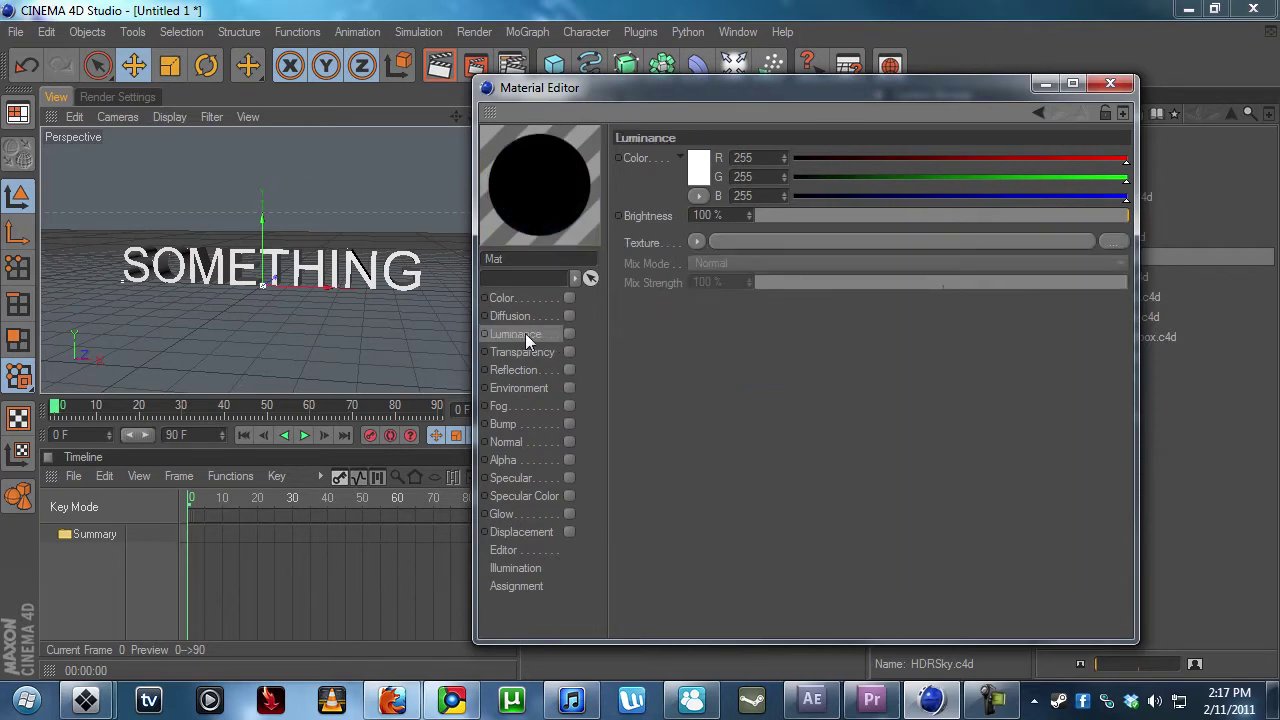
{"action": "left_click", "coordinate": [569, 334]}
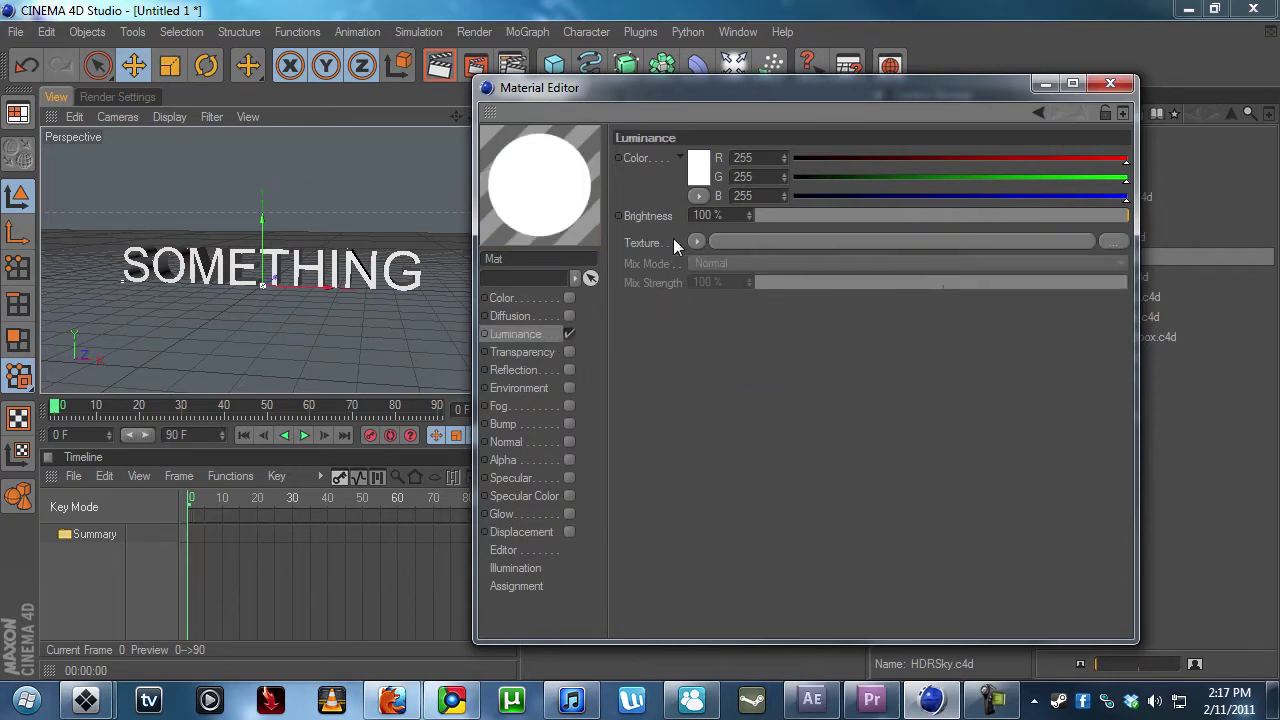
Load DottedWithSpots.hdr as the Luminance texture, declining to copy the image to the document location.
{"action": "left_click", "coordinate": [697, 241]}
{"action": "left_click", "coordinate": [735, 283]}
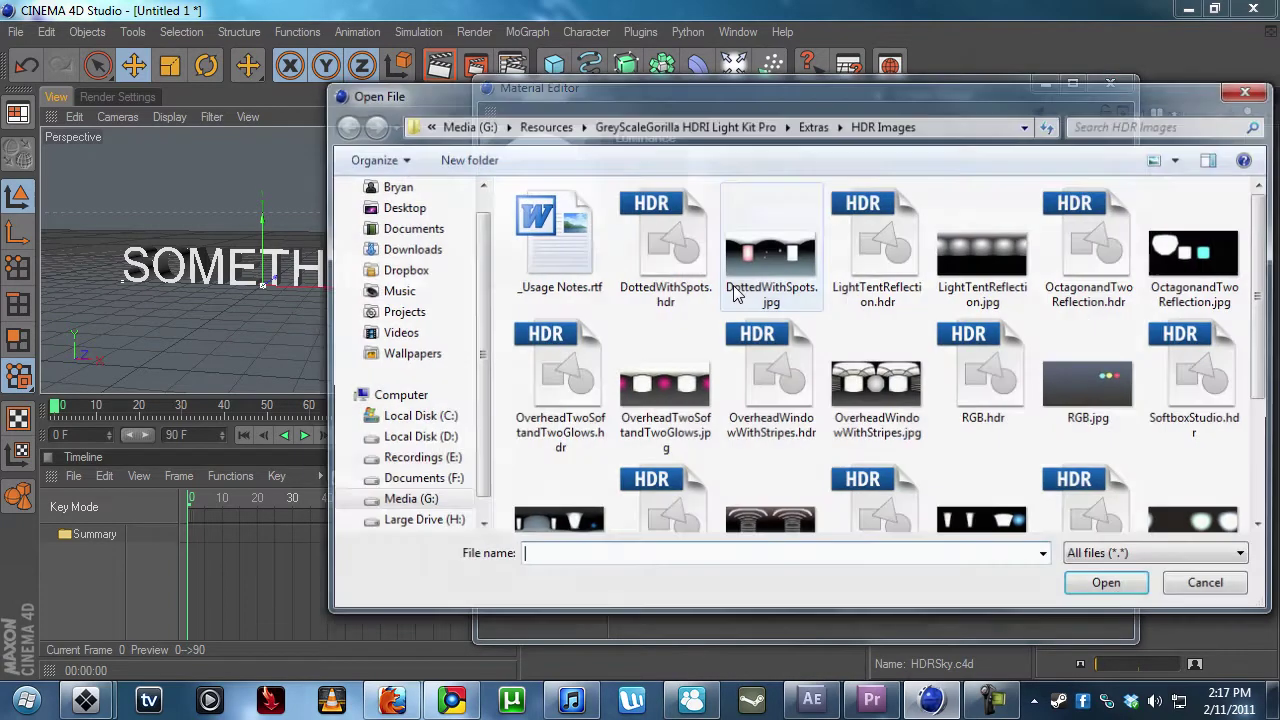
{"action": "left_click_drag", "start_coordinate": [770, 102], "coordinate": [789, 122]}
{"action": "left_click", "coordinate": [903, 283]}
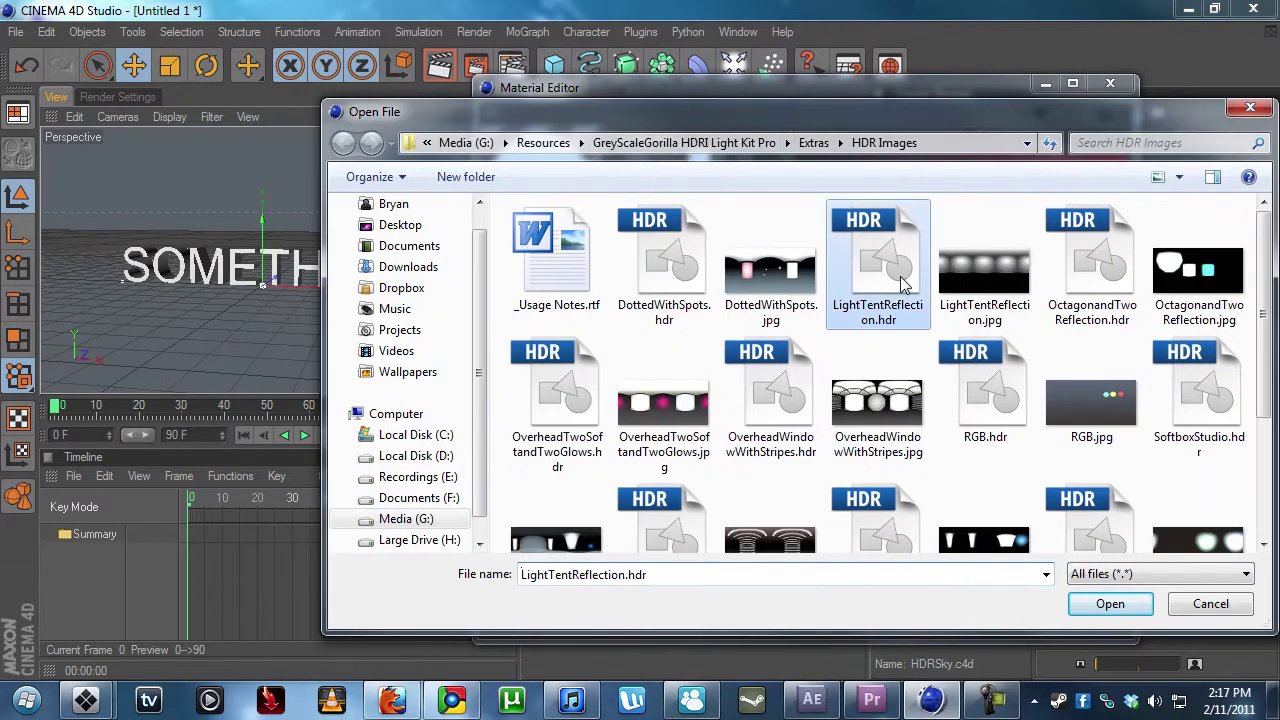
{"action": "double_click", "coordinate": [683, 266]}
{"action": "left_click", "coordinate": [748, 416]}
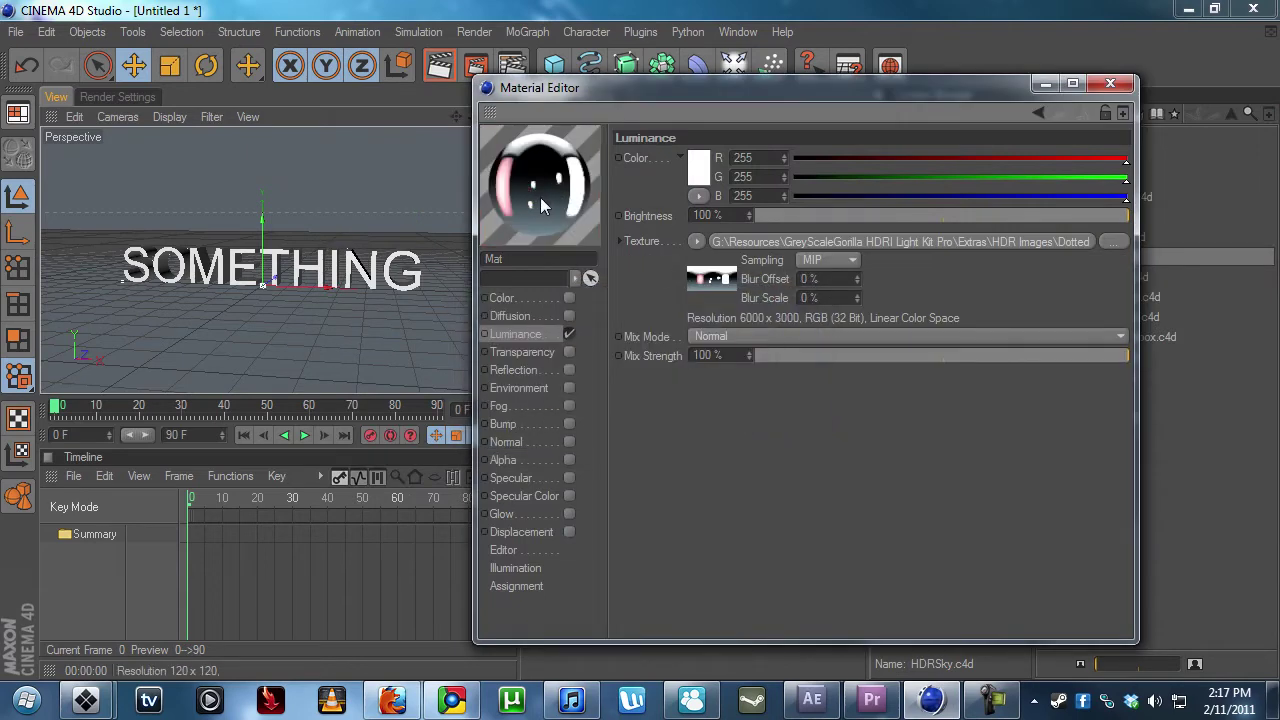
Apply the HDR luminance material to the Sky object and render the perspective view with the text facing front.
{"action": "left_click", "coordinate": [1110, 83]}
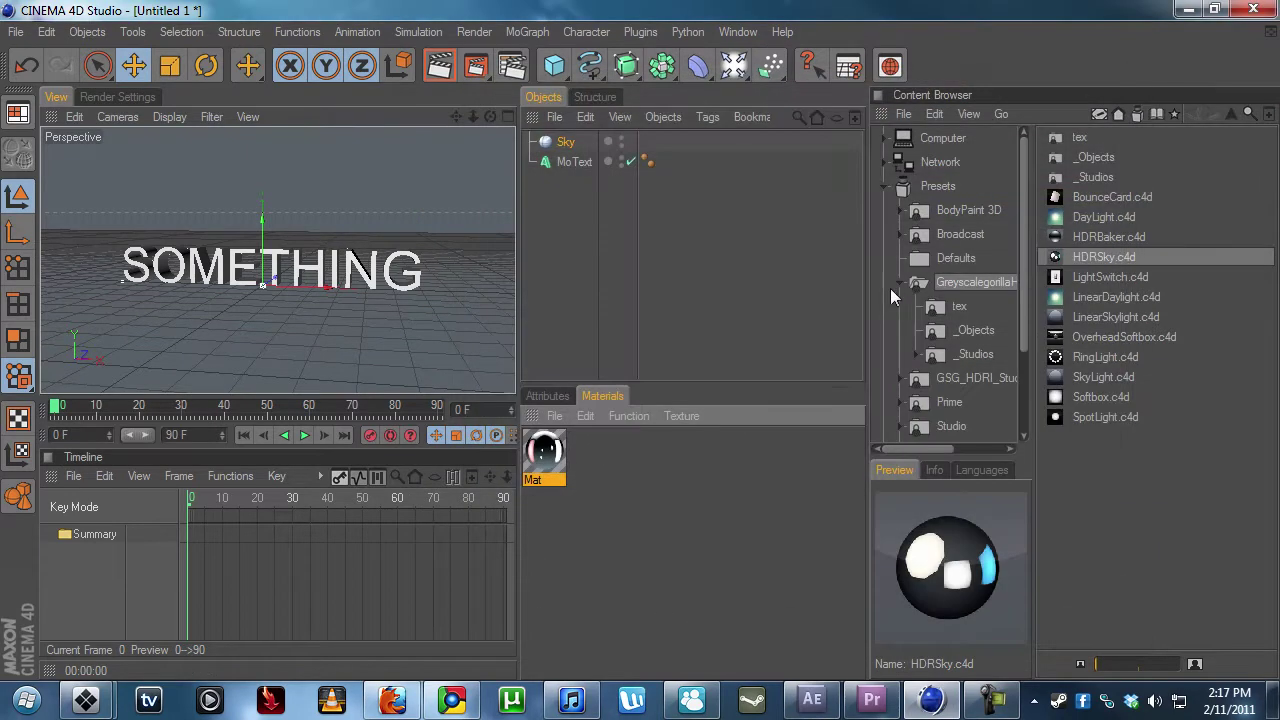
{"action": "left_click_drag", "start_coordinate": [553, 445], "coordinate": [570, 142]}
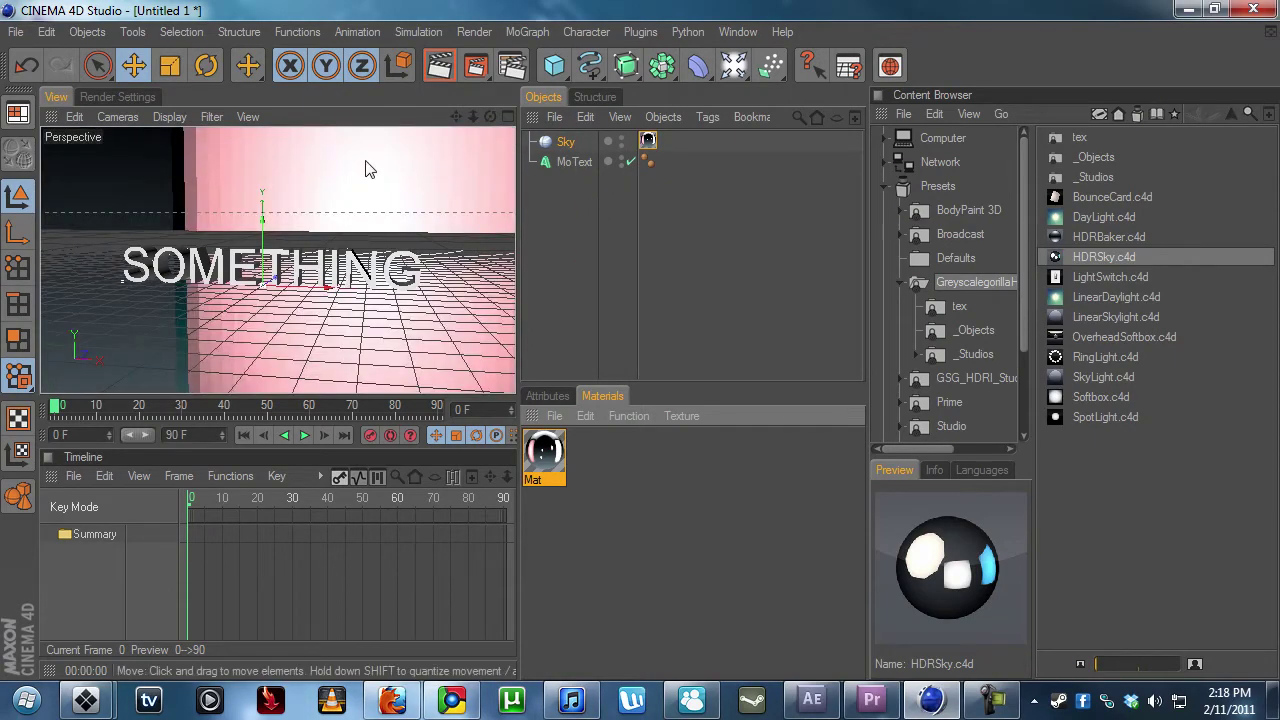
{"action": "left_click", "coordinate": [366, 169]}
{"action": "left_click_drag", "start_coordinate": [366, 169], "coordinate": [42, 200], "text": "alt"}
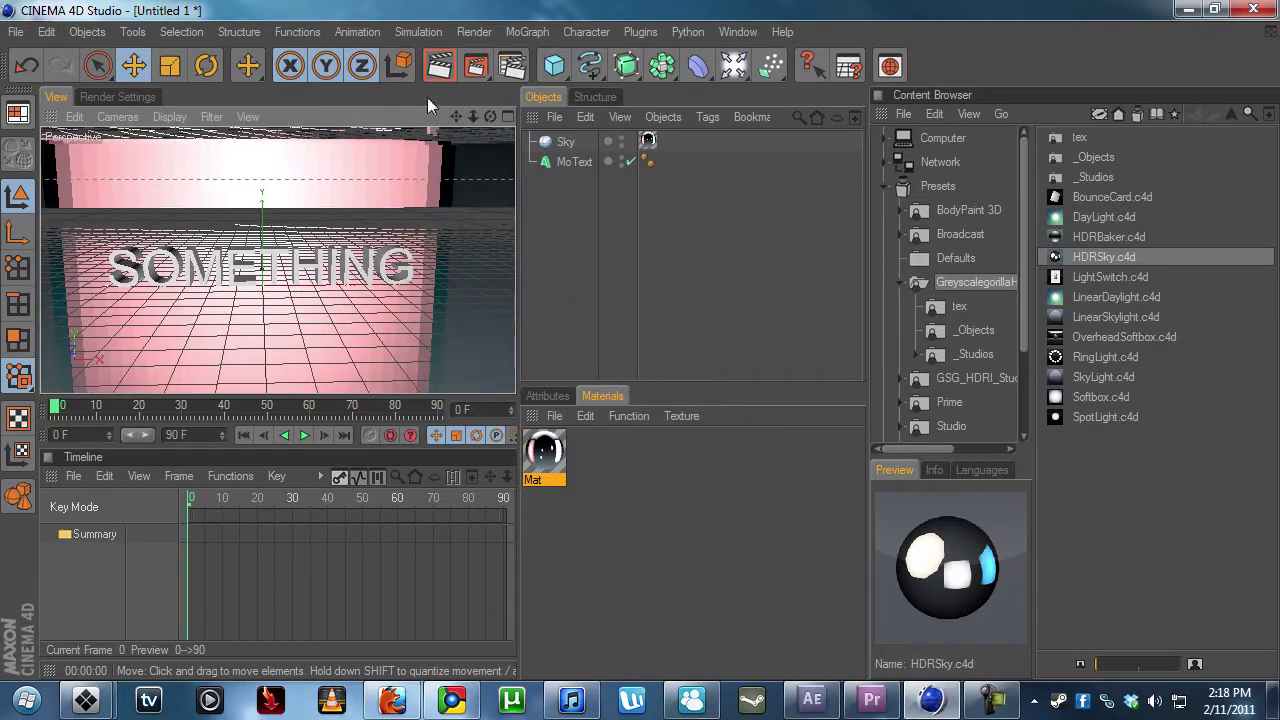
{"action": "left_click", "coordinate": [438, 67]}
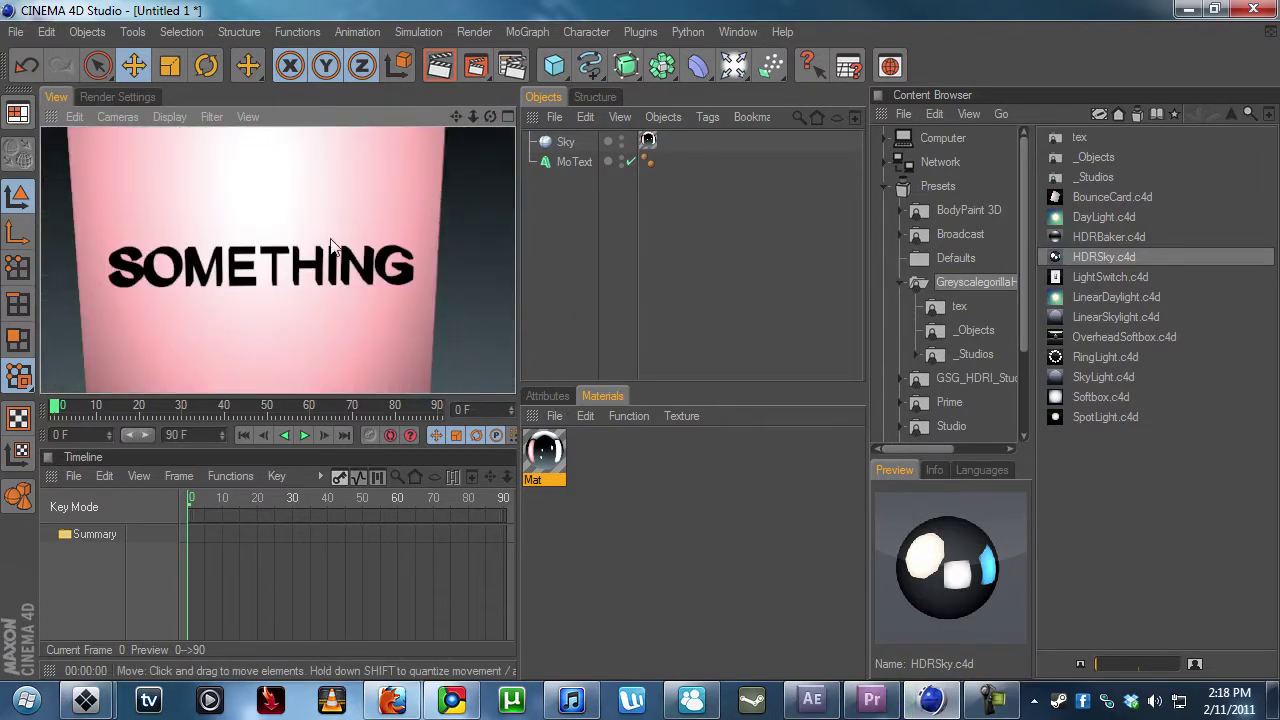
{"action": "left_click_drag", "start_coordinate": [465, 179], "coordinate": [236, 128], "text": "alt"}
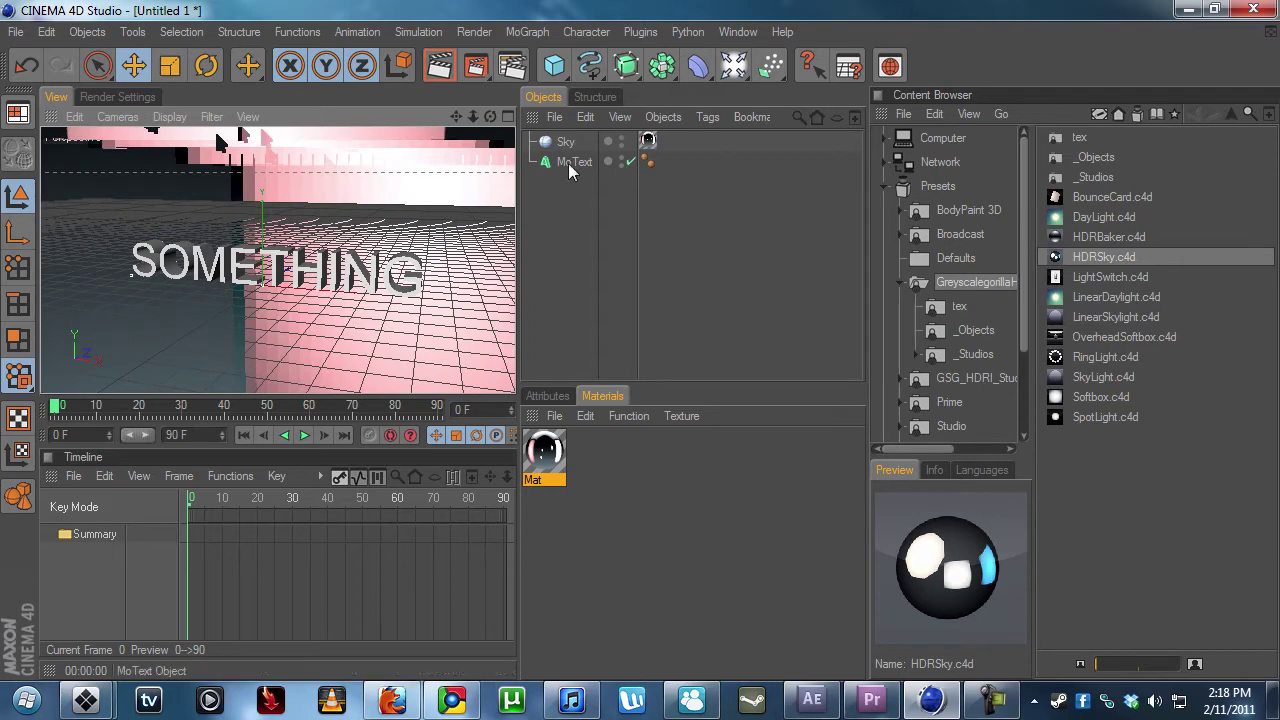
Add the Global Illumination effect to the render settings and return to the perspective view.
{"action": "left_click", "coordinate": [512, 66]}
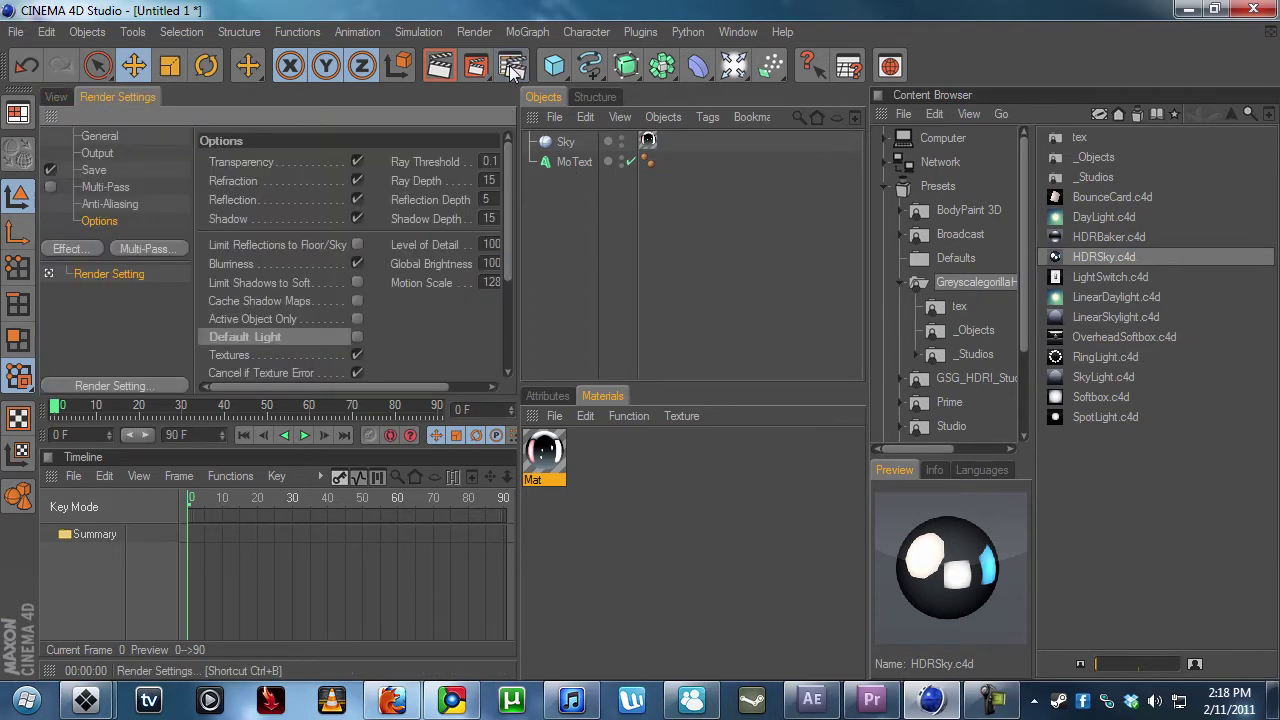
{"action": "left_click", "coordinate": [84, 248]}
{"action": "left_click", "coordinate": [170, 432]}
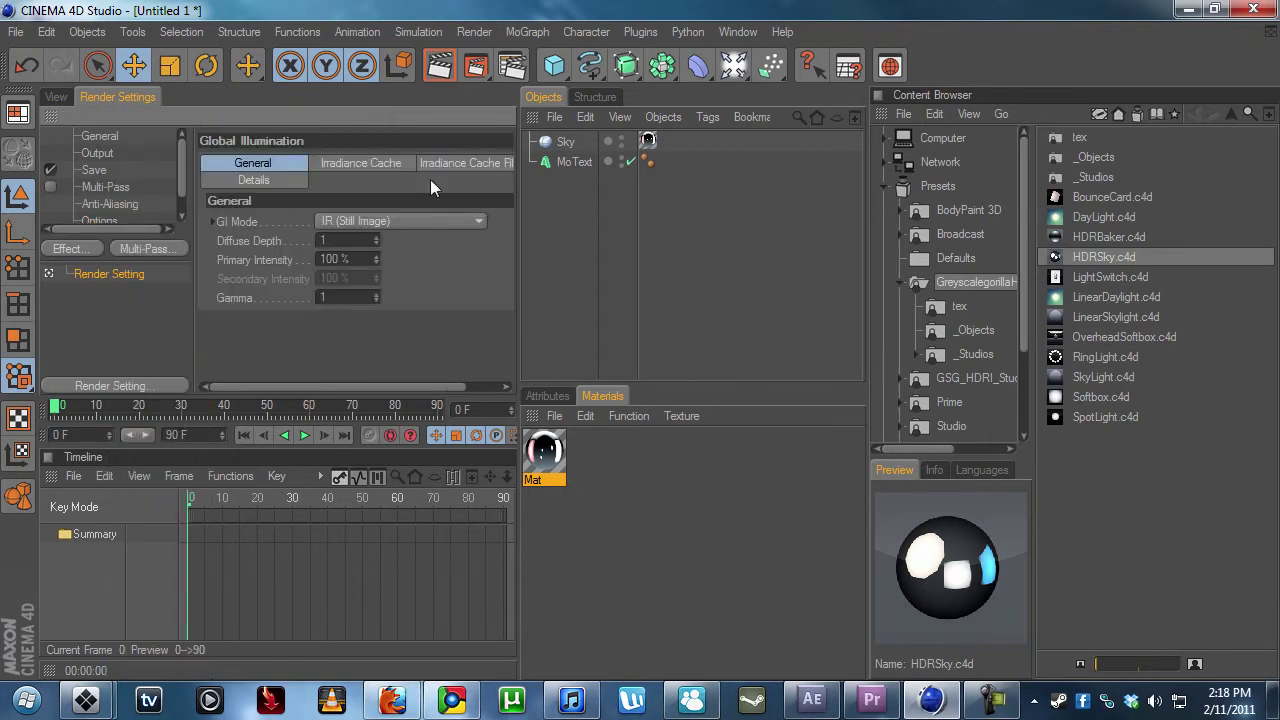
{"action": "left_click", "coordinate": [58, 93]}
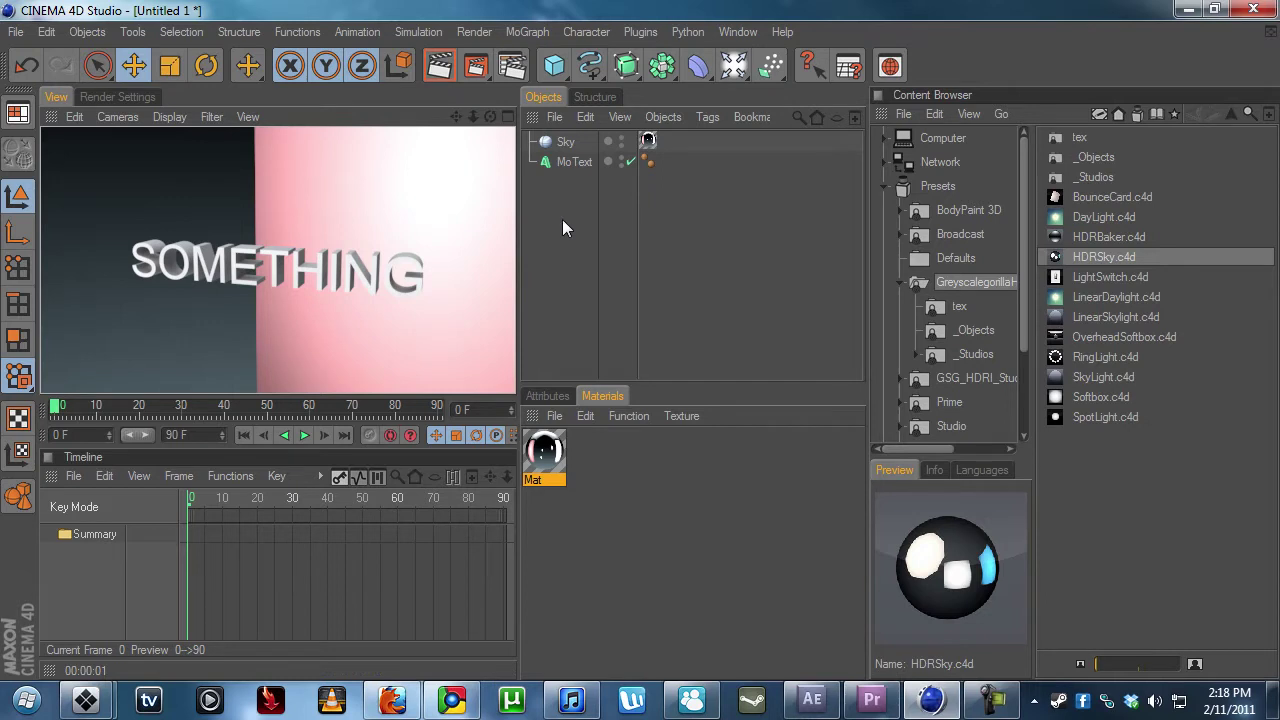
Hide the Sky object to compare the scene without it, and show it again.
{"action": "left_click", "coordinate": [563, 143]}
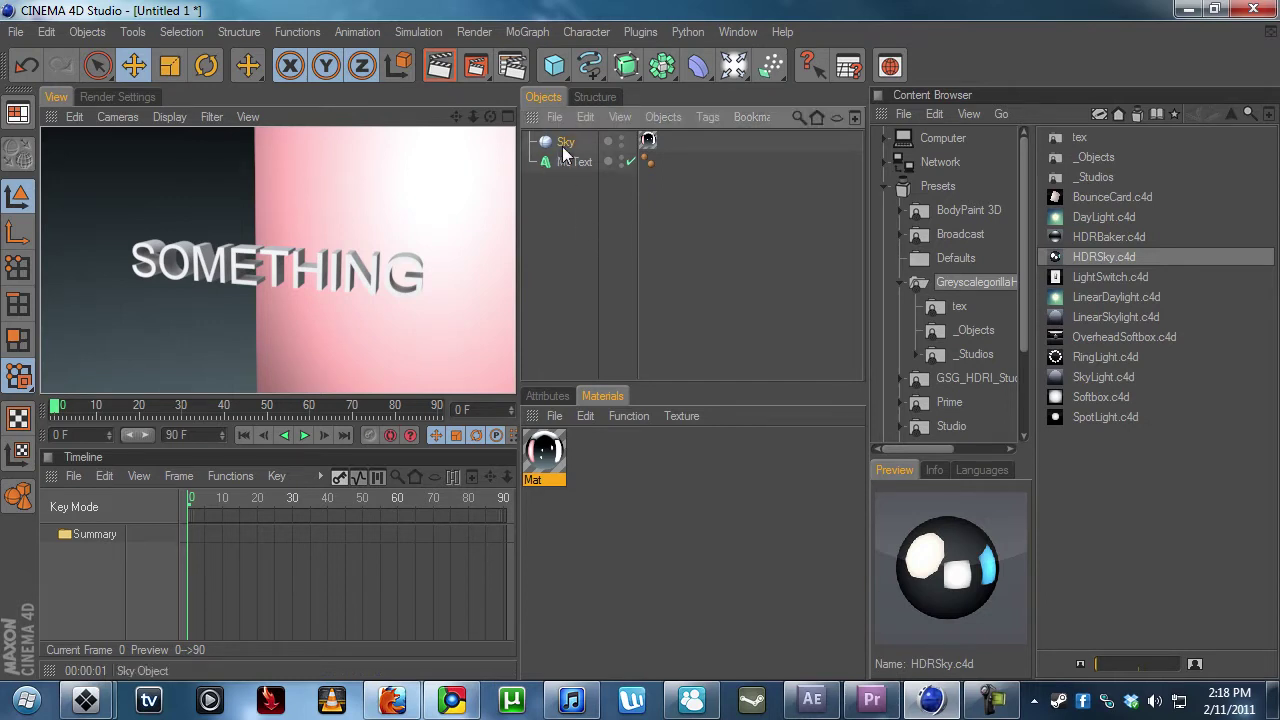
{"action": "left_click", "coordinate": [621, 142]}
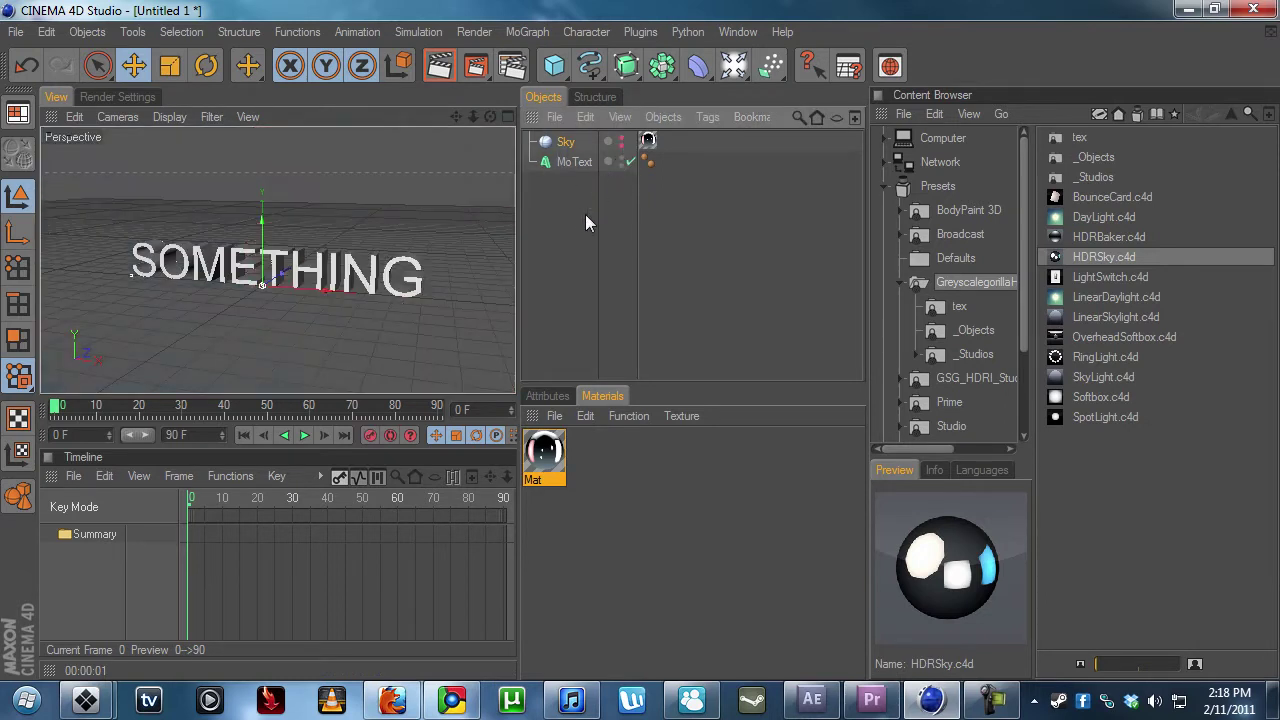
{"action": "left_click", "coordinate": [621, 142]}
{"action": "mouse_move", "coordinate": [316, 197]}
{"action": "left_mouse_down", "text": "alt"}
{"action": "mouse_move", "coordinate": [440, 200]}
{"action": "mouse_move", "coordinate": [316, 197]}
{"action": "left_mouse_up", "text": "alt"}
Render the perspective view to check the text against the HDR sky.
{"action": "right_click", "coordinate": [567, 147]}
{"action": "mouse_move", "coordinate": [591, 81]}
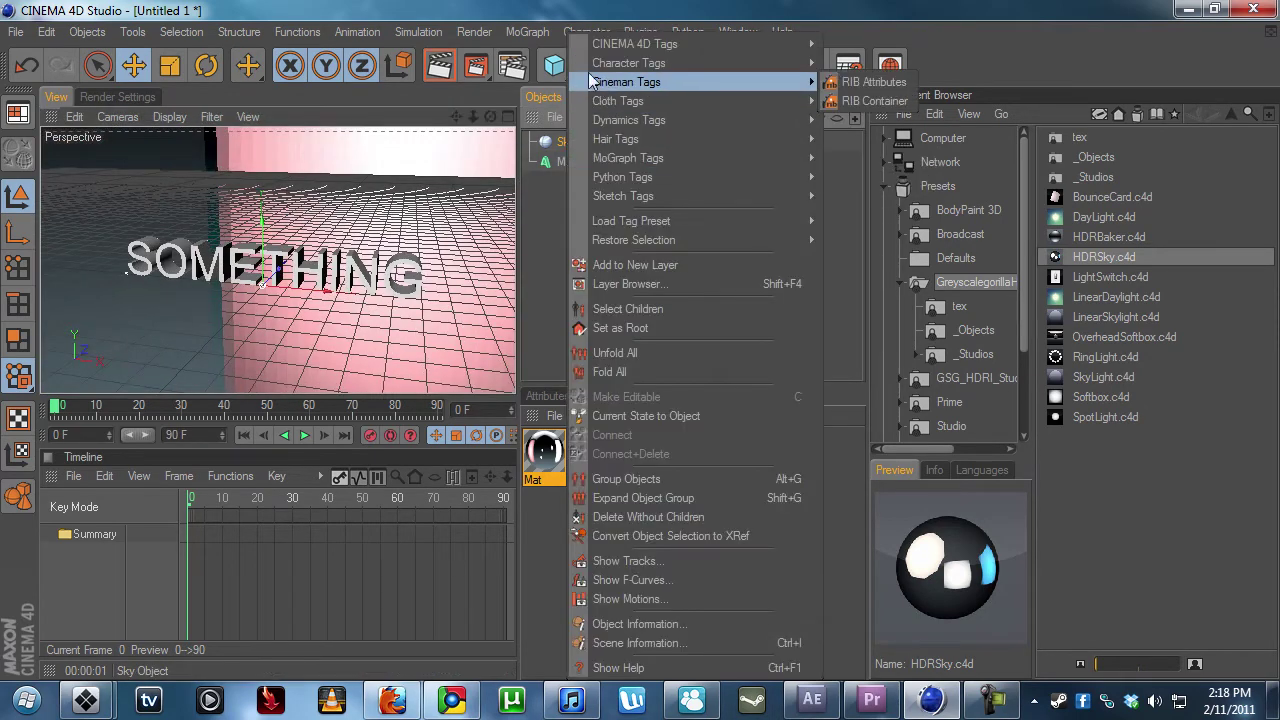
{"action": "left_click", "coordinate": [560, 147]}
{"action": "left_click", "coordinate": [436, 66]}
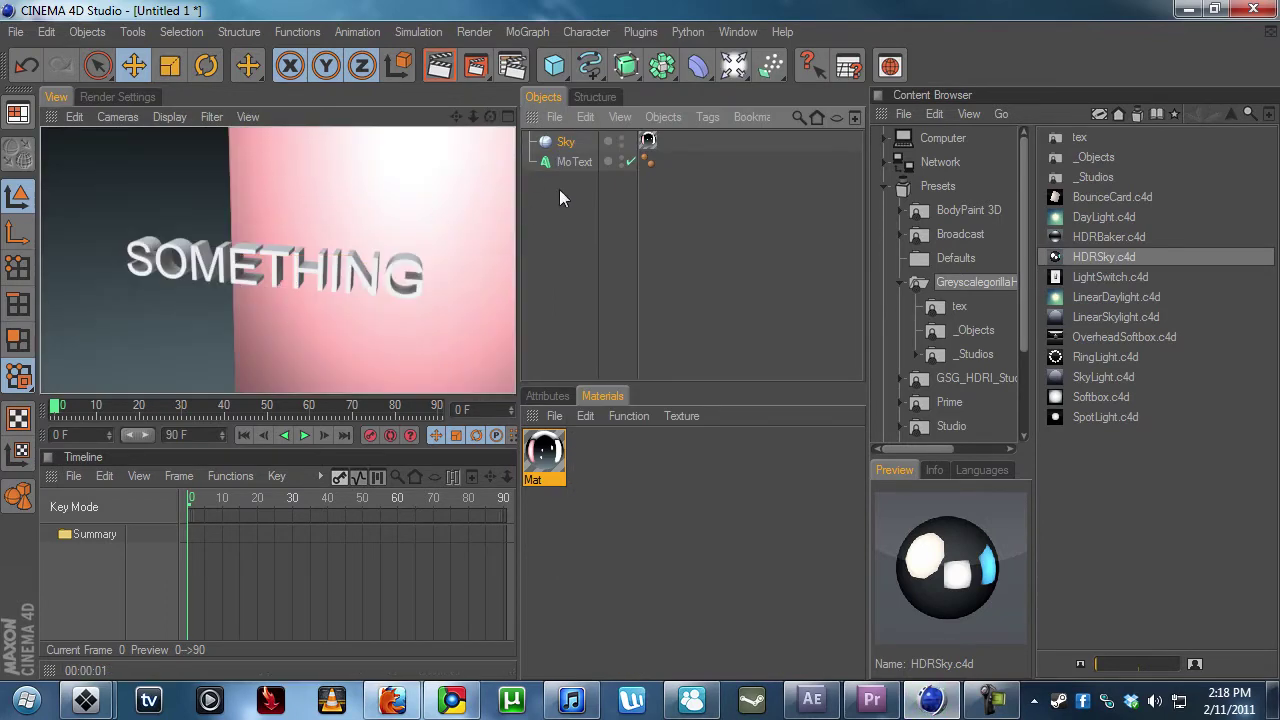
Add a Compositing tag to the Sky object and show the tag's properties.
{"action": "right_click", "coordinate": [563, 150]}
{"action": "mouse_move", "coordinate": [653, 42]}
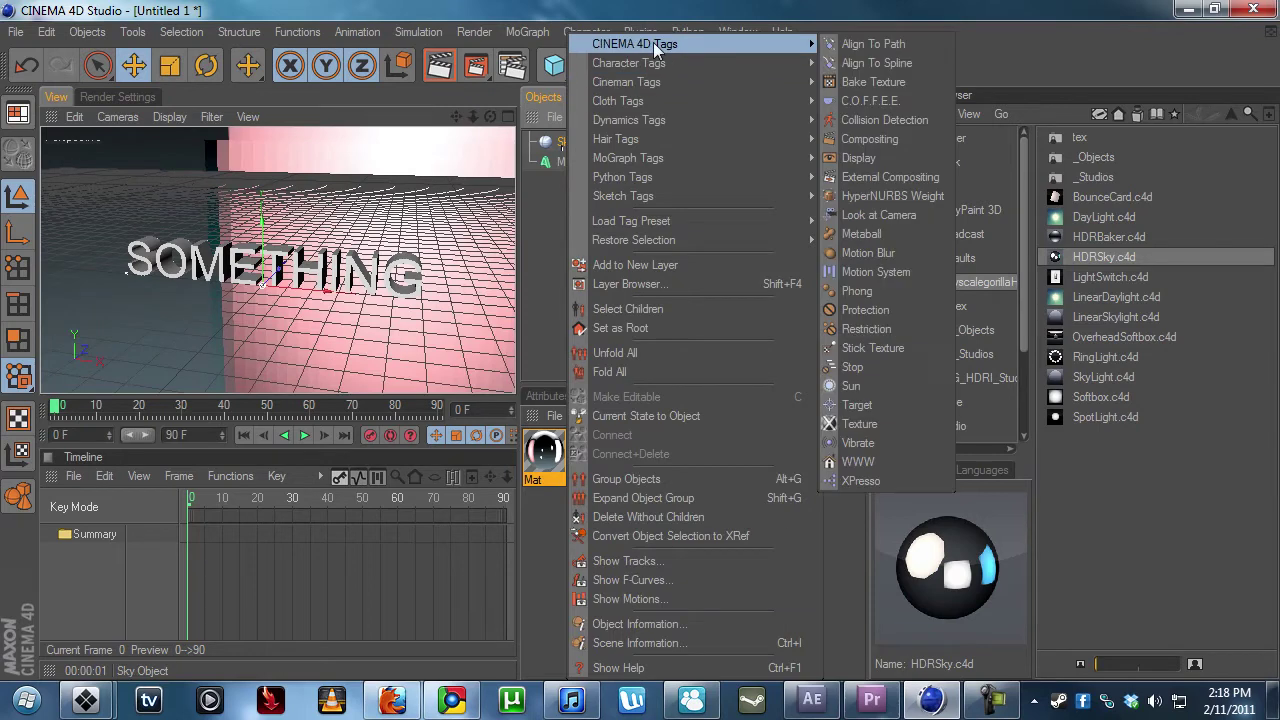
{"action": "left_click", "coordinate": [873, 141]}
{"action": "left_click", "coordinate": [648, 141]}
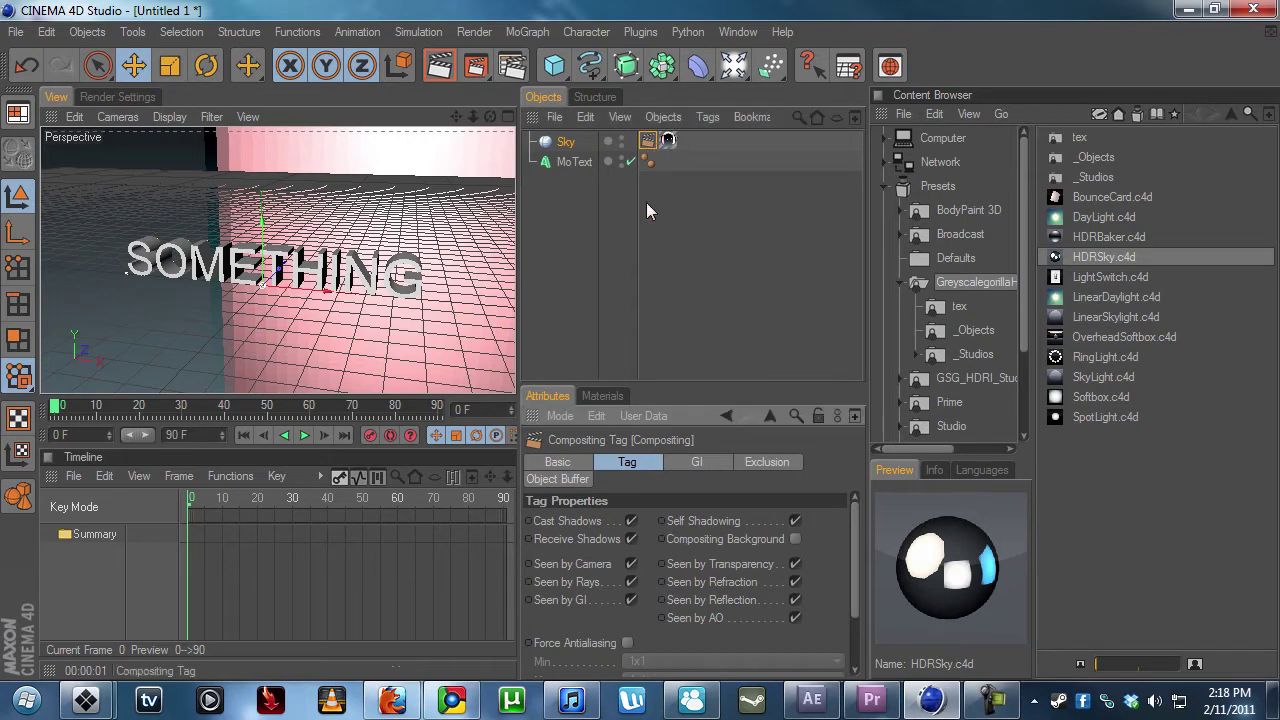
Disable Seen by Camera in the Sky's Compositing tag and render the text from the front and from behind.
{"action": "mouse_move", "coordinate": [855, 549]}
{"action": "left_mouse_down"}
{"action": "mouse_move", "coordinate": [850, 605]}
{"action": "mouse_move", "coordinate": [856, 532]}
{"action": "left_mouse_up"}
{"action": "left_click", "coordinate": [631, 564]}
{"action": "left_click", "coordinate": [436, 67]}
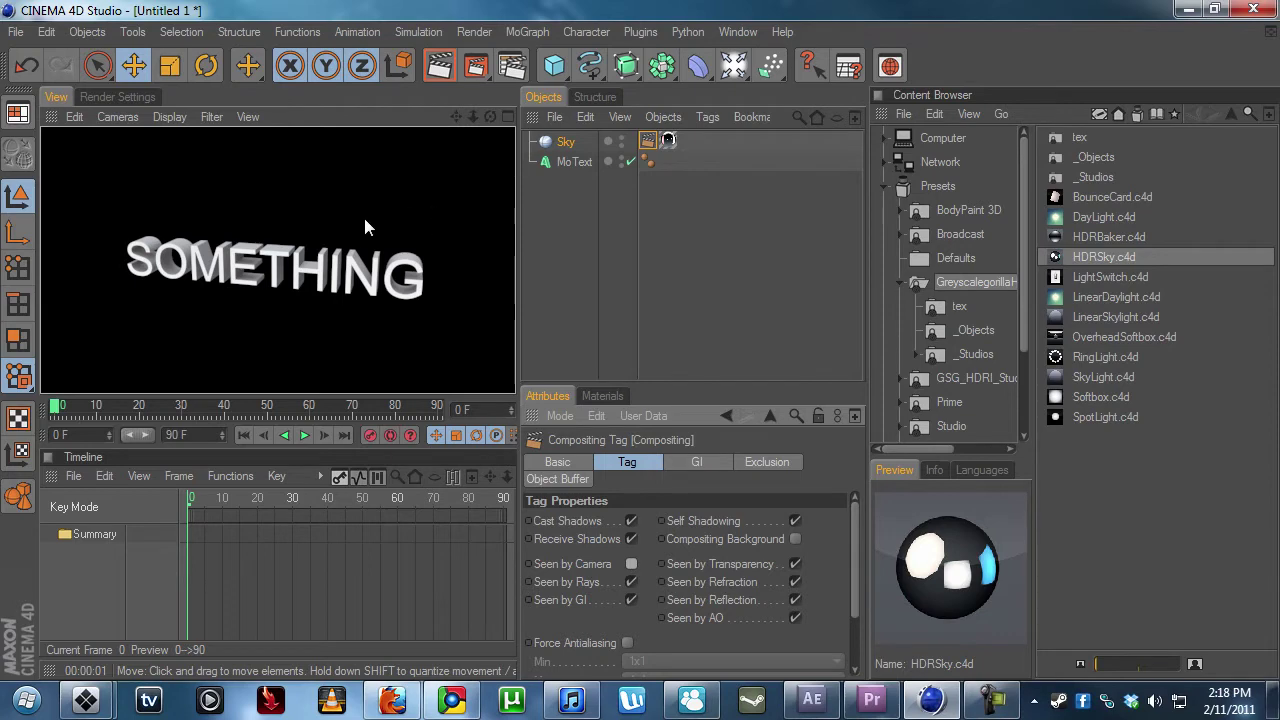
{"action": "left_click_drag", "start_coordinate": [375, 266], "coordinate": [195, 270], "text": "alt"}
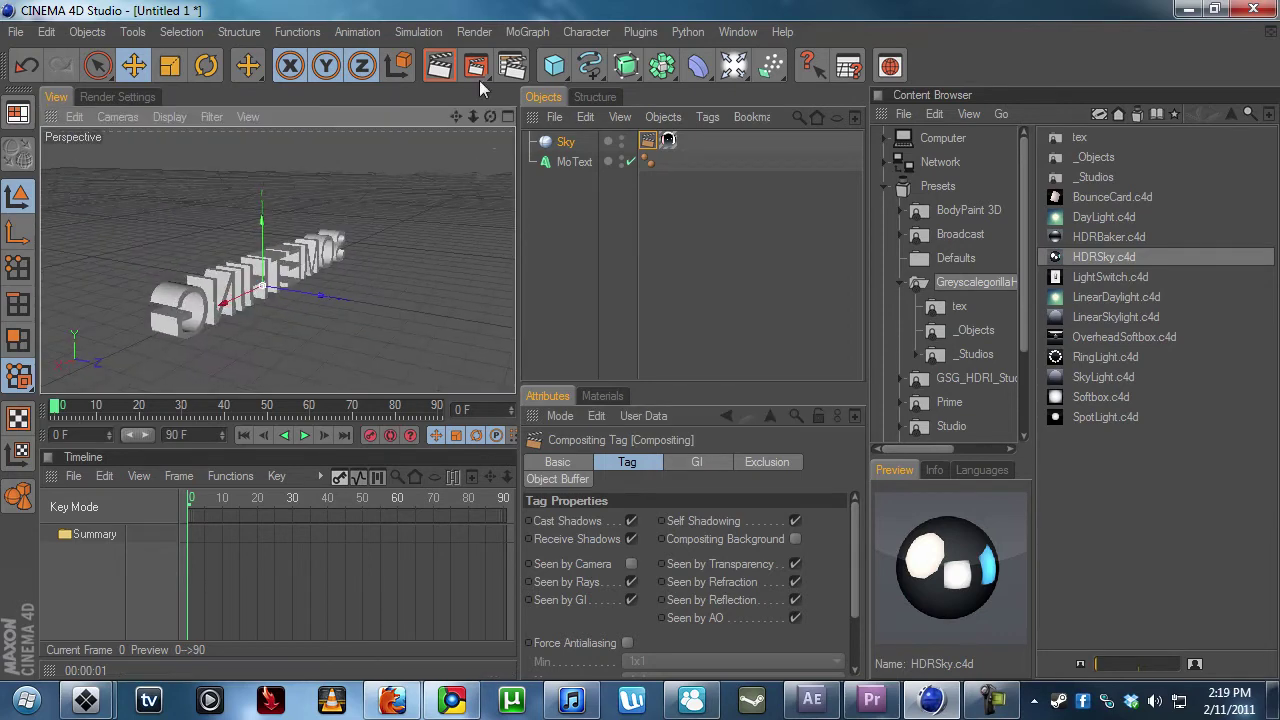
{"action": "left_click", "coordinate": [439, 67]}
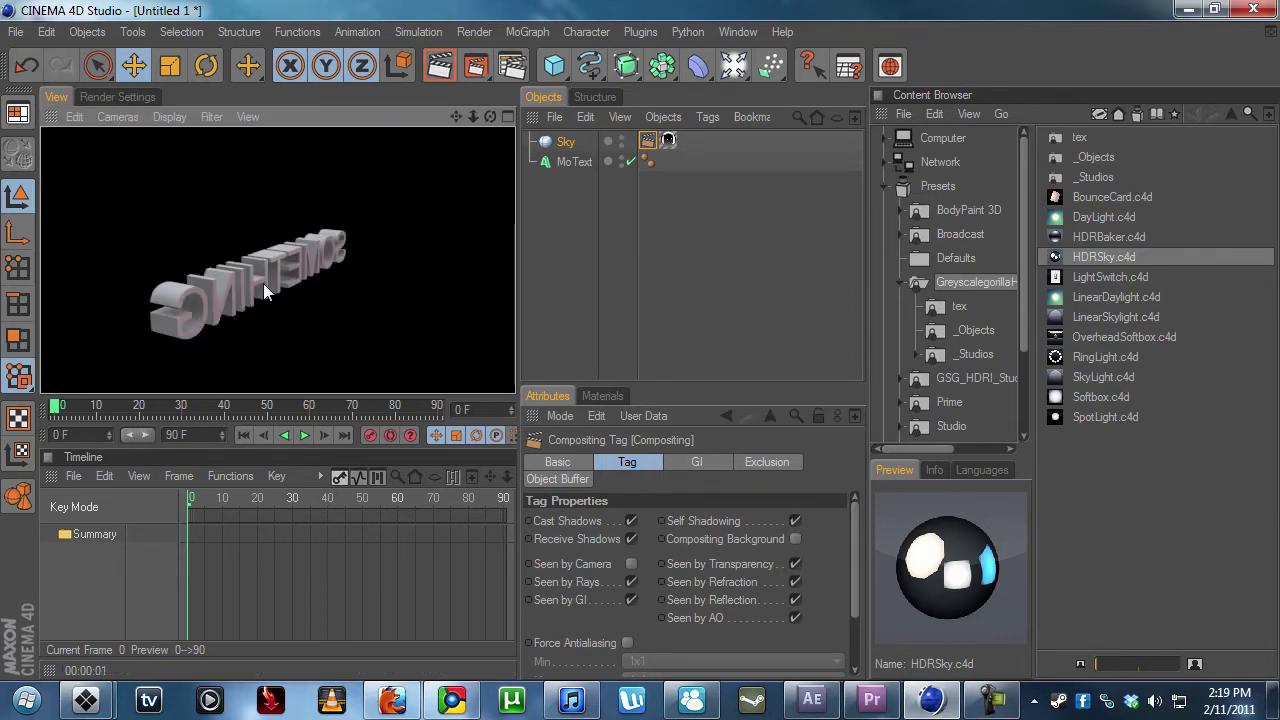
{"action": "left_click_drag", "start_coordinate": [331, 313], "coordinate": [564, 283], "text": "alt"}
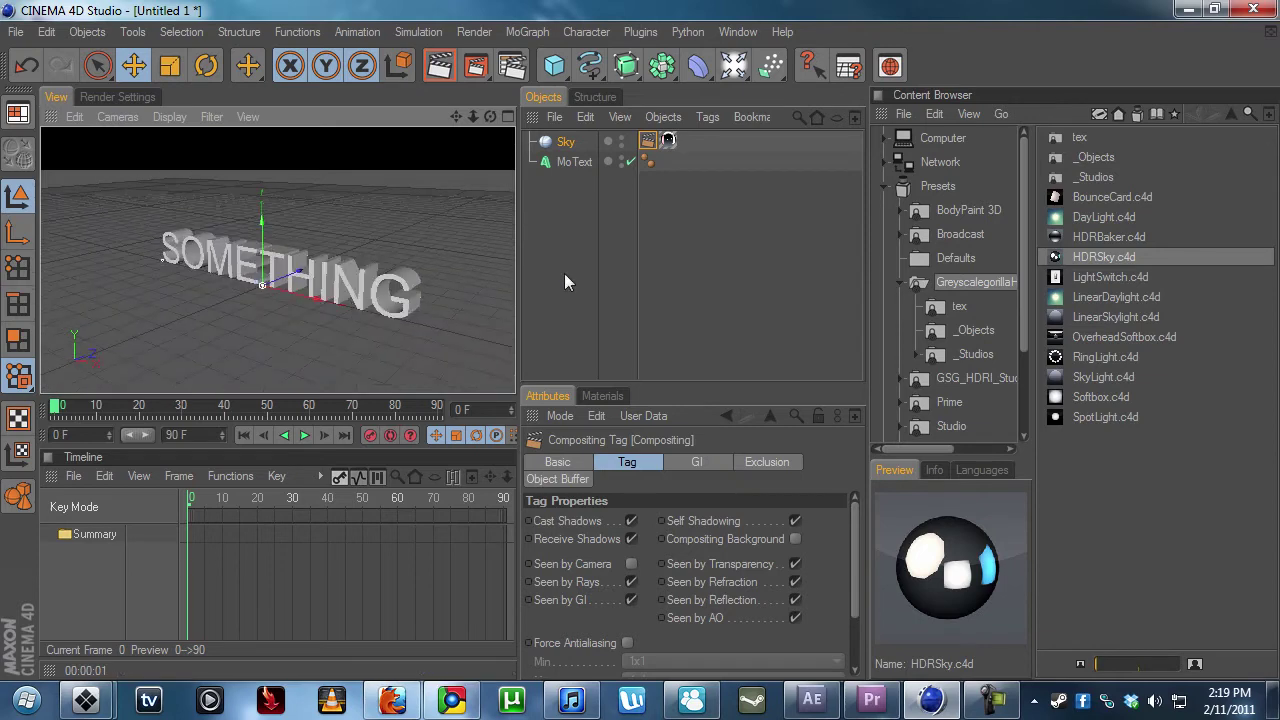
Re-enable Seen by Camera on the Sky's Compositing tag for comparison, and disable it again.
{"action": "left_click", "coordinate": [631, 564]}
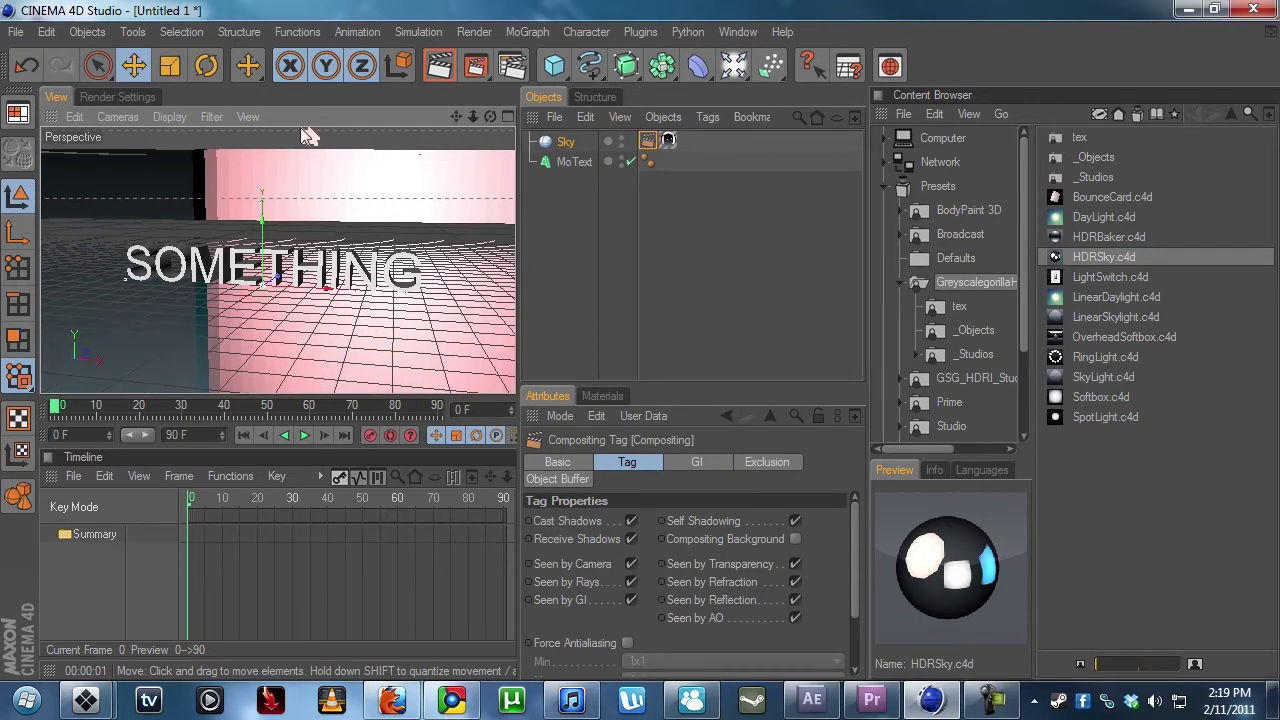
{"action": "left_click", "coordinate": [631, 564]}
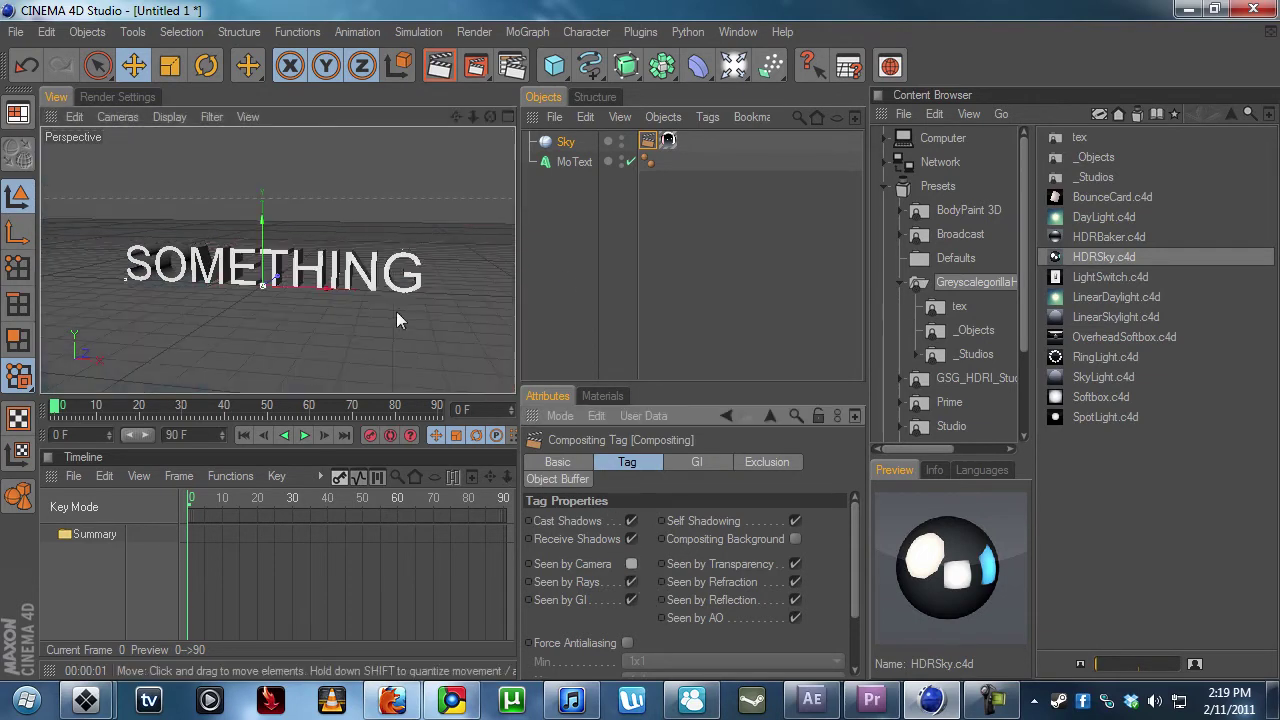
{"action": "left_click_drag", "start_coordinate": [396, 311], "coordinate": [434, 303], "text": "alt"}
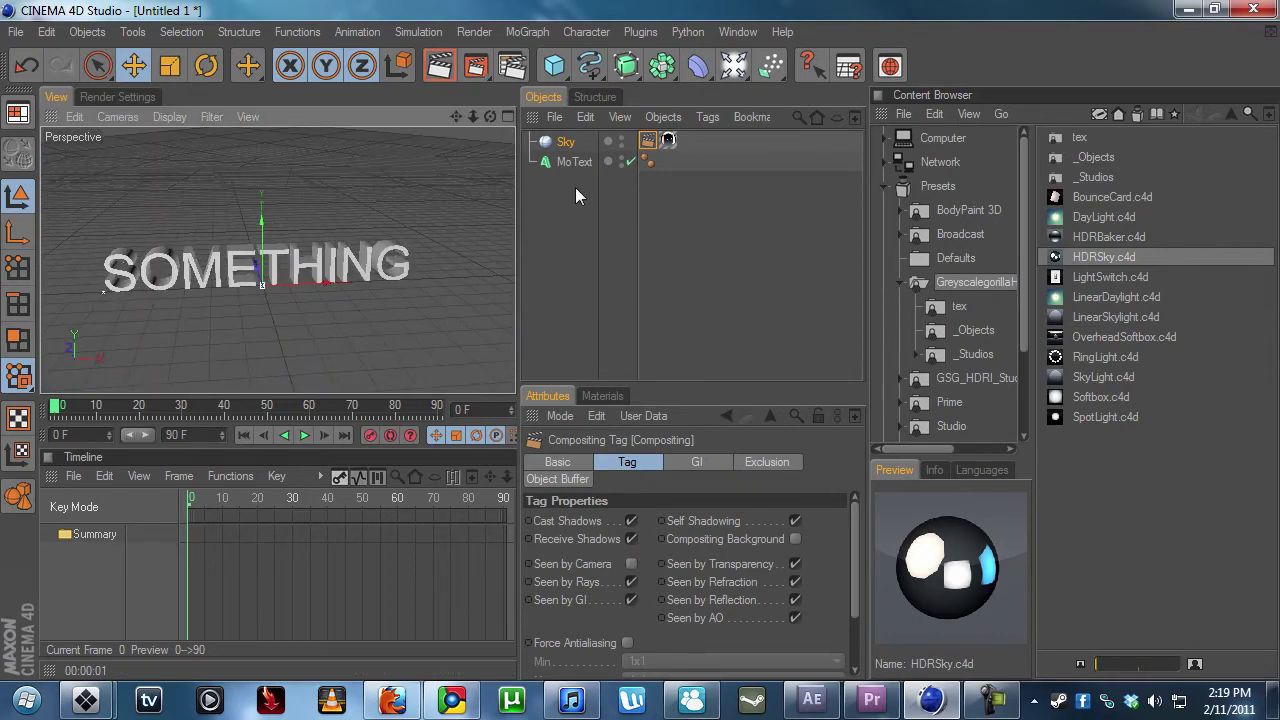
Hide the Sky object in editor and renderer, and add the HDRSky.c4d preset to the scene.
{"action": "double_click", "coordinate": [619, 139], "text": "alt"}
{"action": "left_click", "coordinate": [565, 143]}
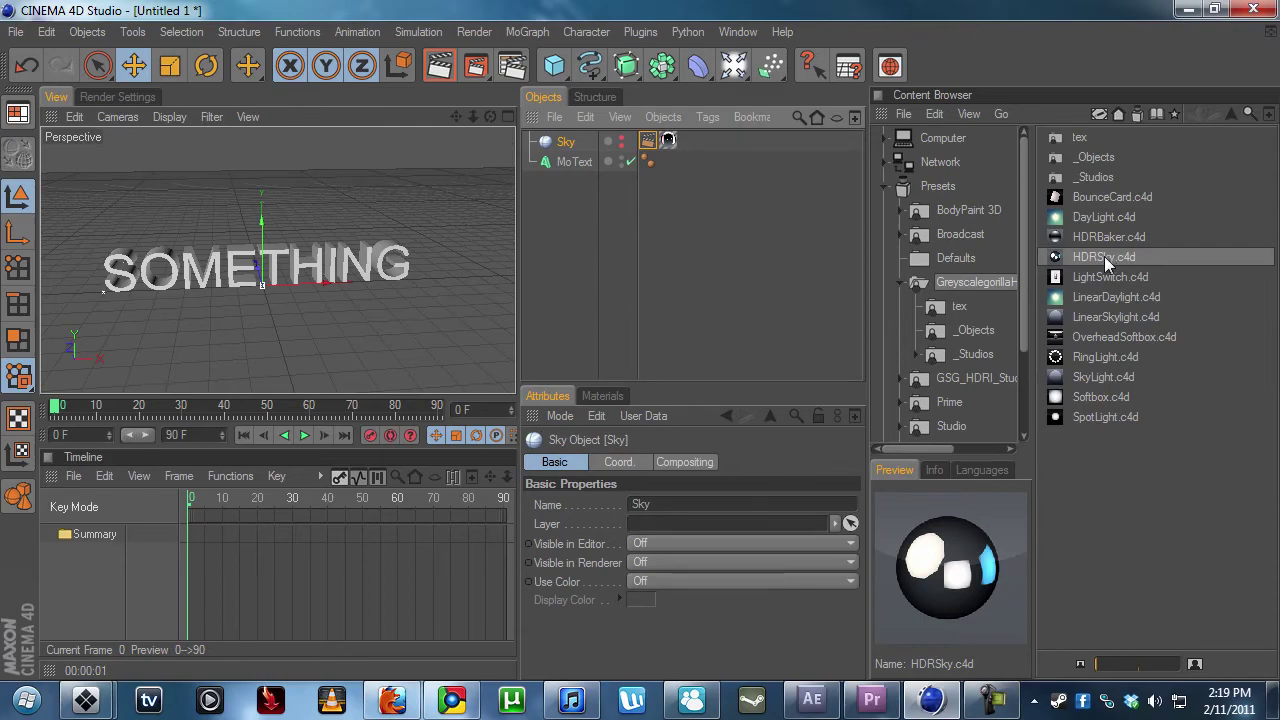
{"action": "left_click_drag", "start_coordinate": [1104, 256], "coordinate": [390, 255]}
{"action": "left_click", "coordinate": [530, 141]}
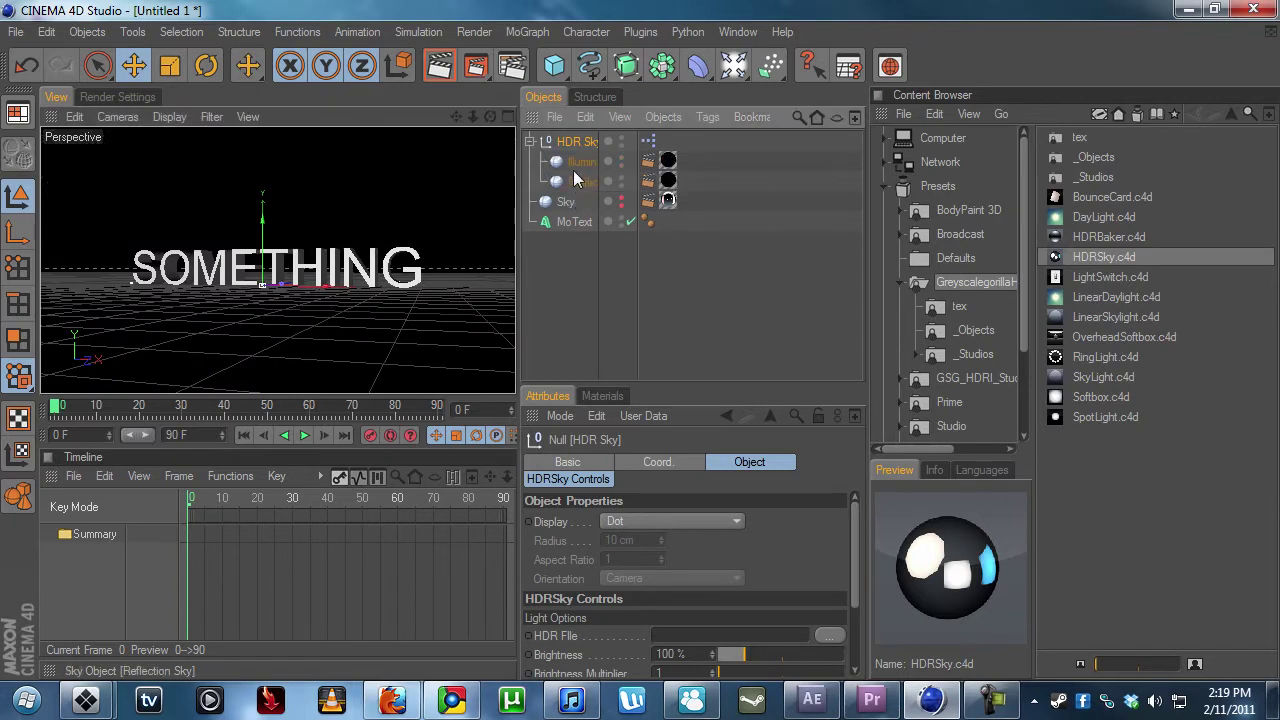
{"action": "left_click", "coordinate": [583, 181]}
{"action": "left_click", "coordinate": [529, 142]}
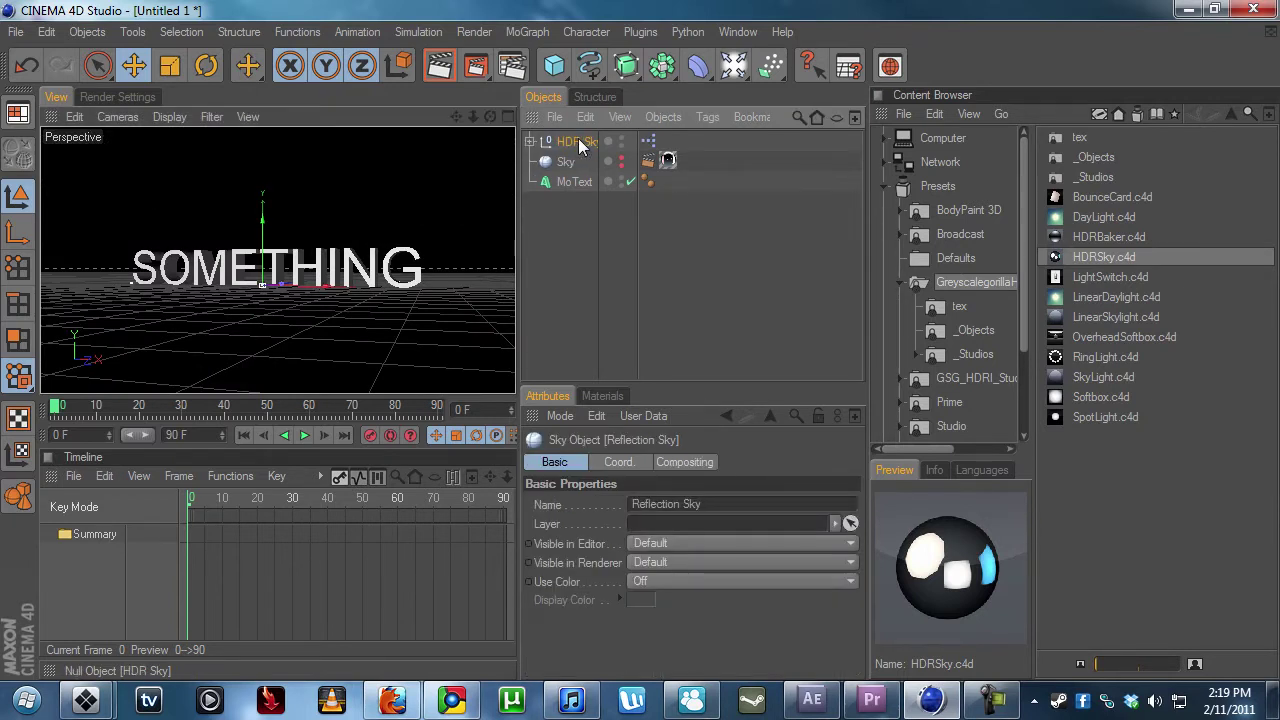
Load an HDR image from the GreyScaleGorilla resources as the HDR File in the HDR Sky's HDRSky Controls.
{"action": "left_click", "coordinate": [578, 143]}
{"action": "left_click", "coordinate": [570, 479]}
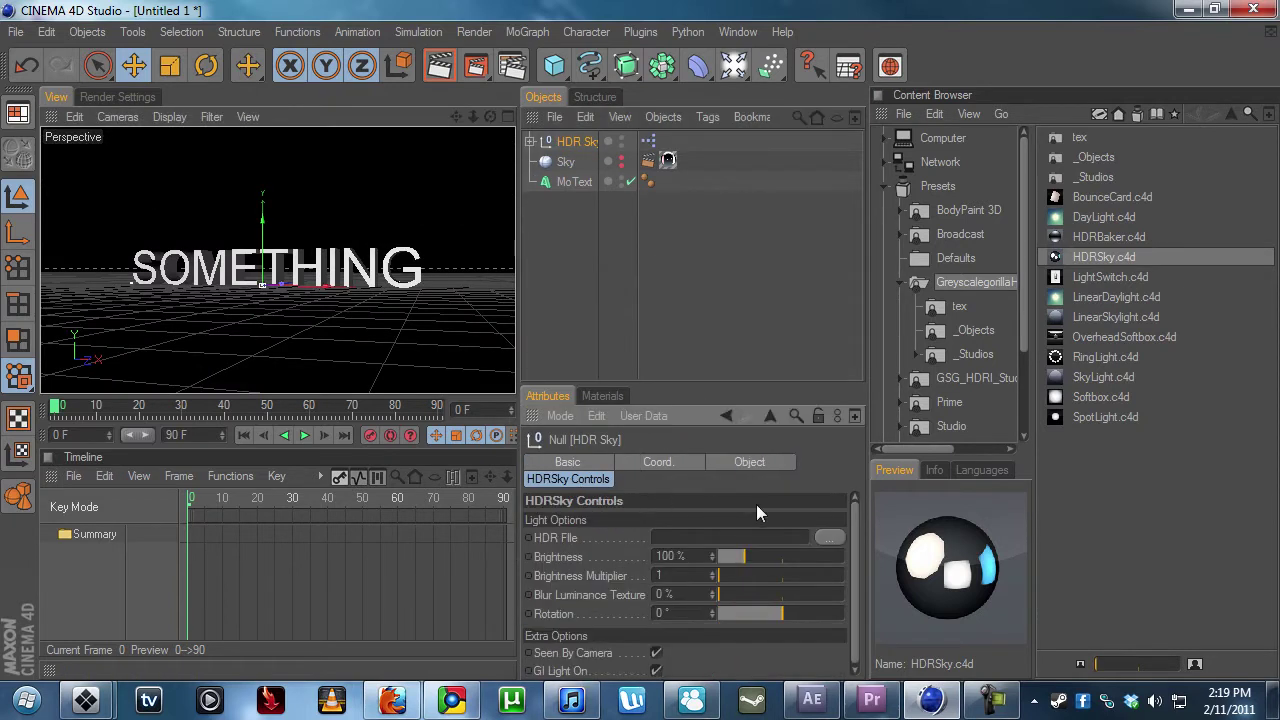
{"action": "left_click", "coordinate": [828, 537]}
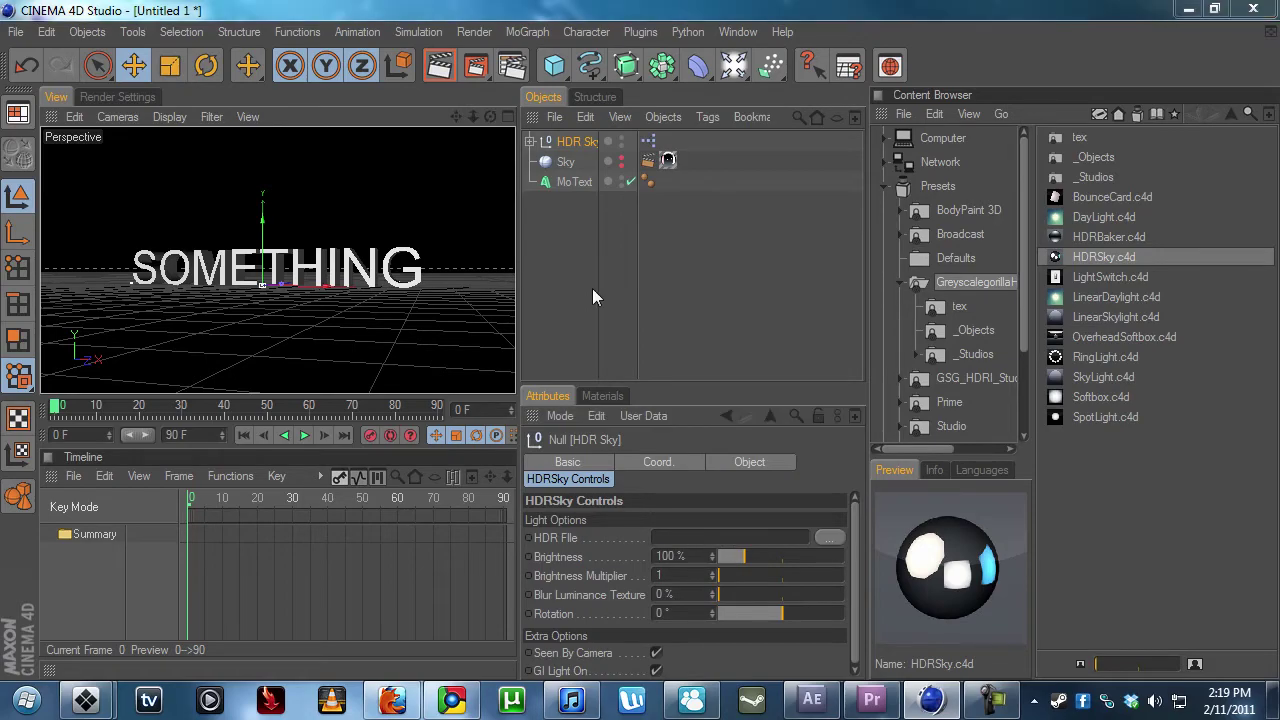
{"action": "double_click", "coordinate": [355, 200]}
{"action": "left_click_drag", "start_coordinate": [418, 250], "coordinate": [230, 300], "text": "alt"}
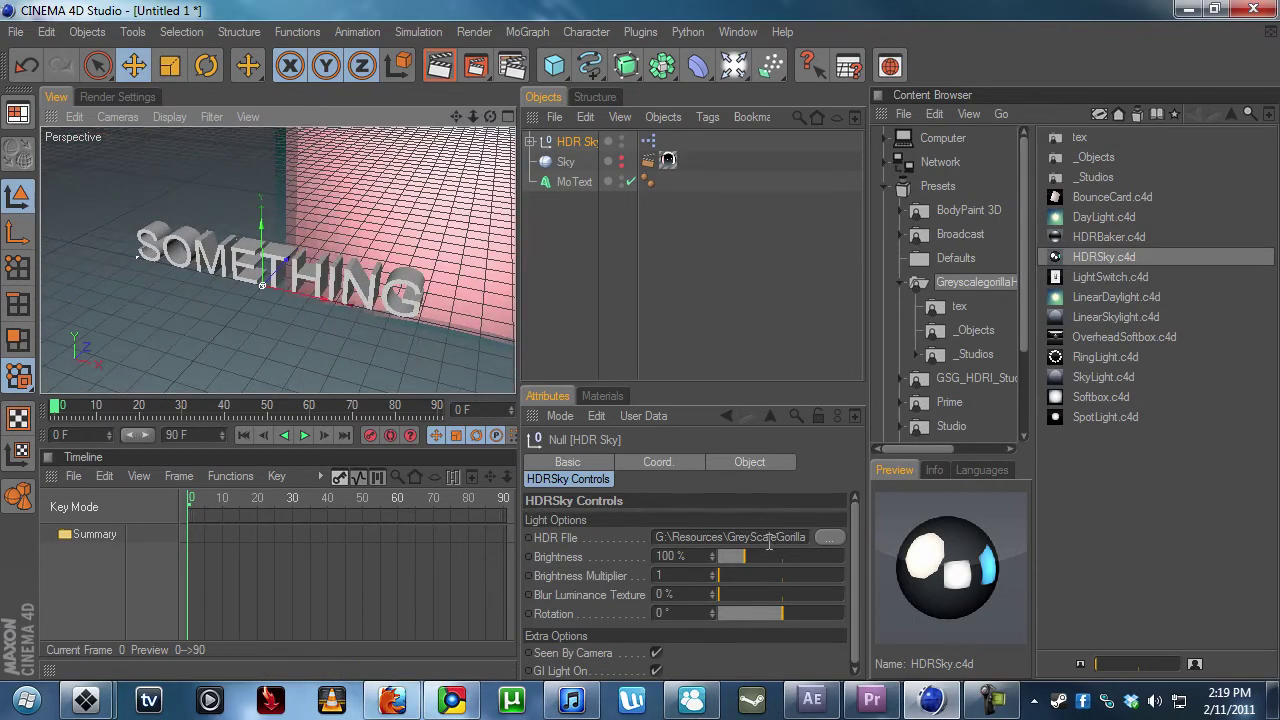
Try a brightness of 225 % on the HDR Sky, and revert the change.
{"action": "left_click_drag", "start_coordinate": [744, 557], "coordinate": [704, 553]}
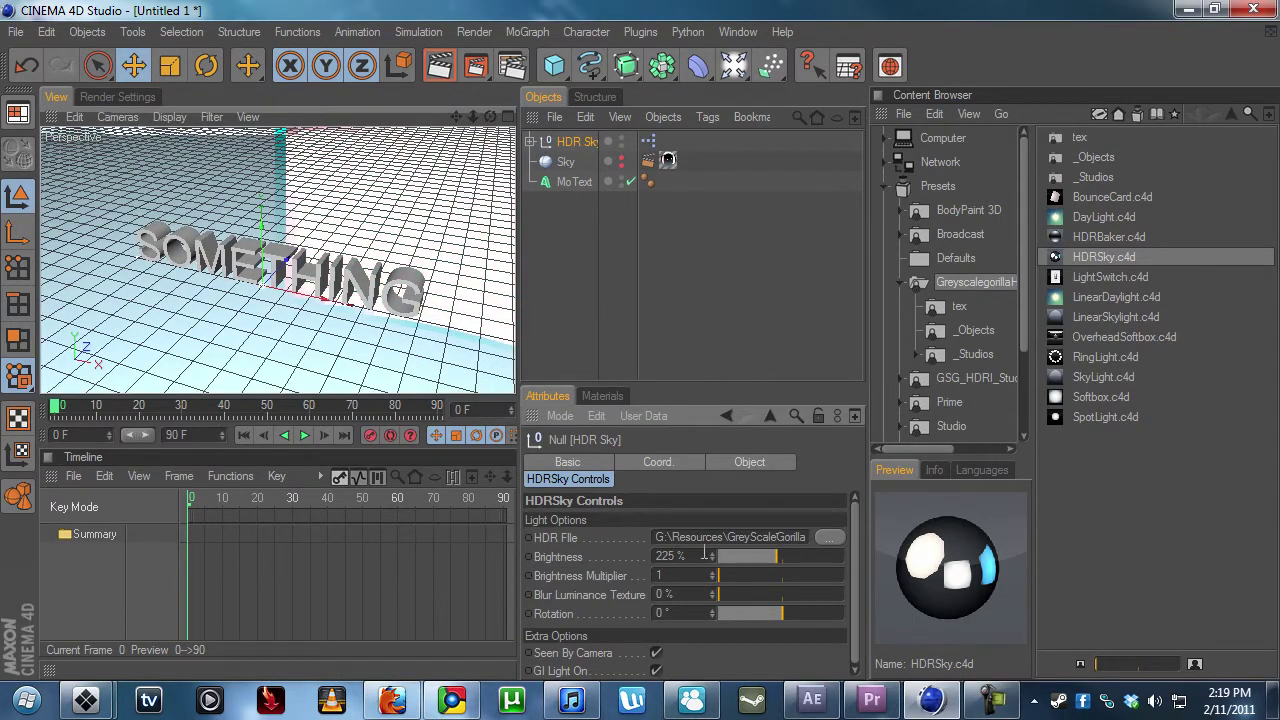
{"action": "left_click", "coordinate": [752, 360]}
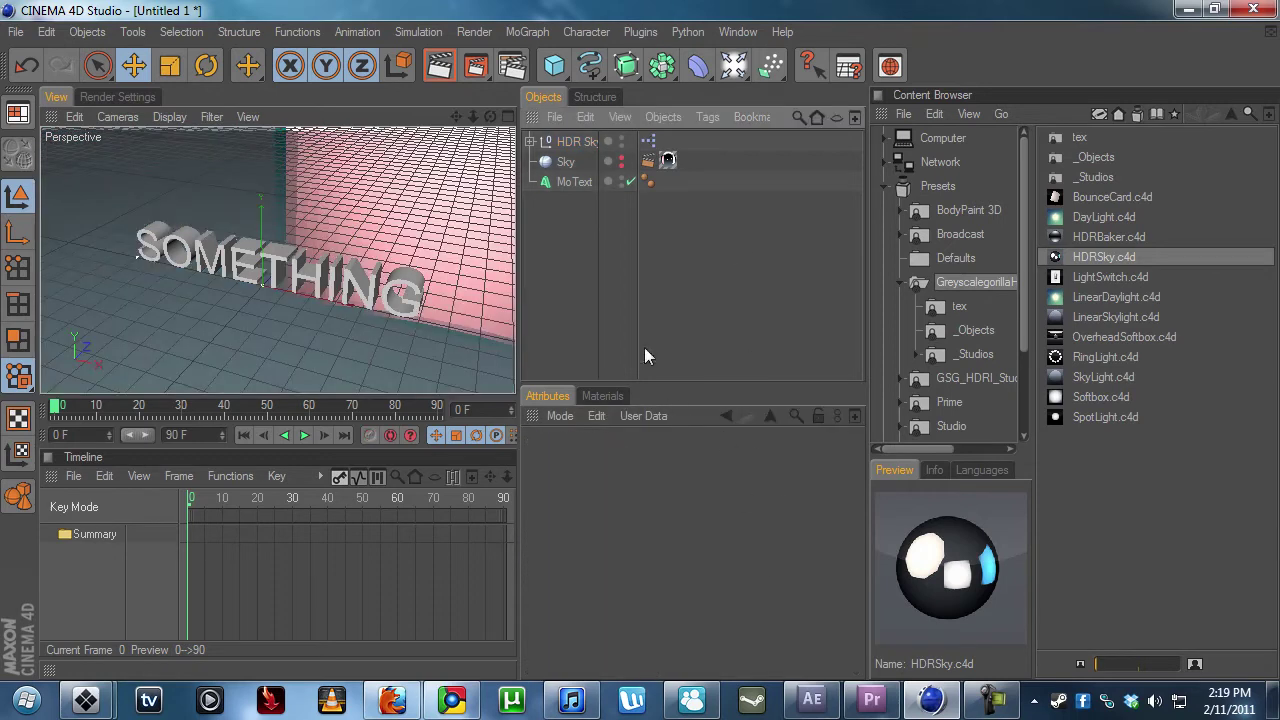
{"action": "left_click", "coordinate": [575, 141]}
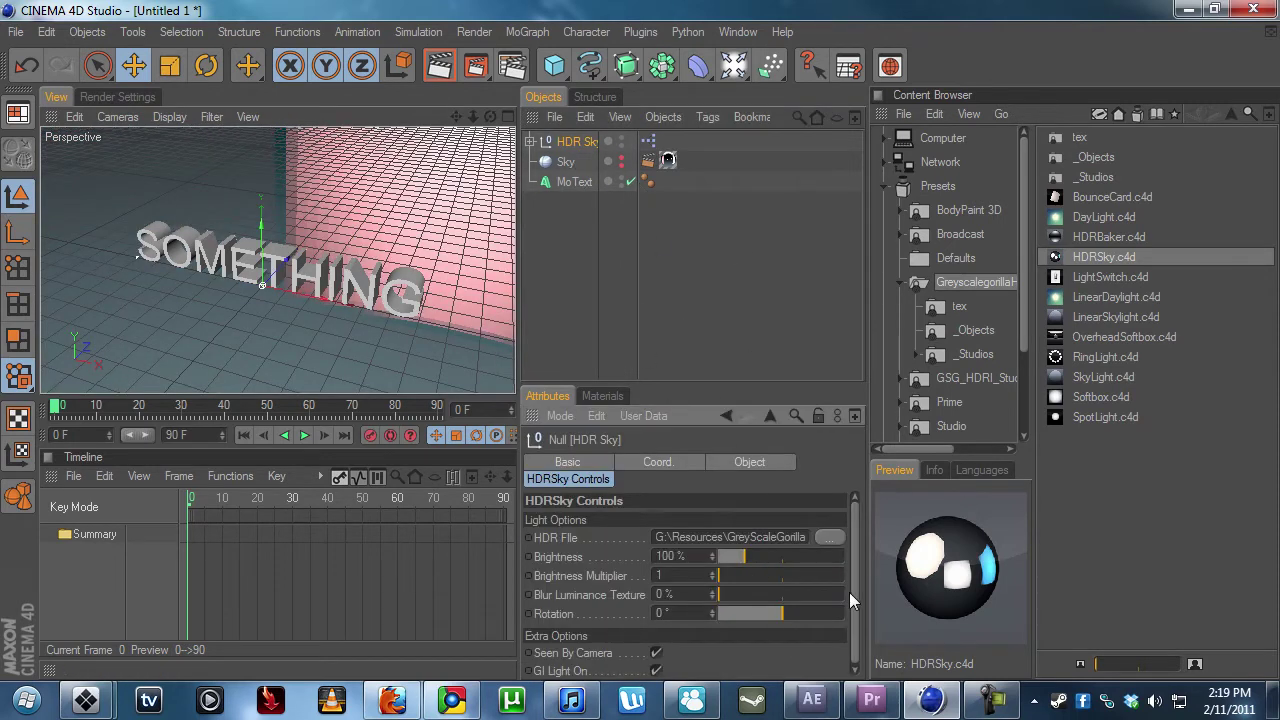
Disable Seen By Camera in the HDRSky Controls and undo the accidental move of the HDR Sky null.
{"action": "scroll", "coordinate": [843, 622], "scroll_direction": "down", "scroll_amount": 1}
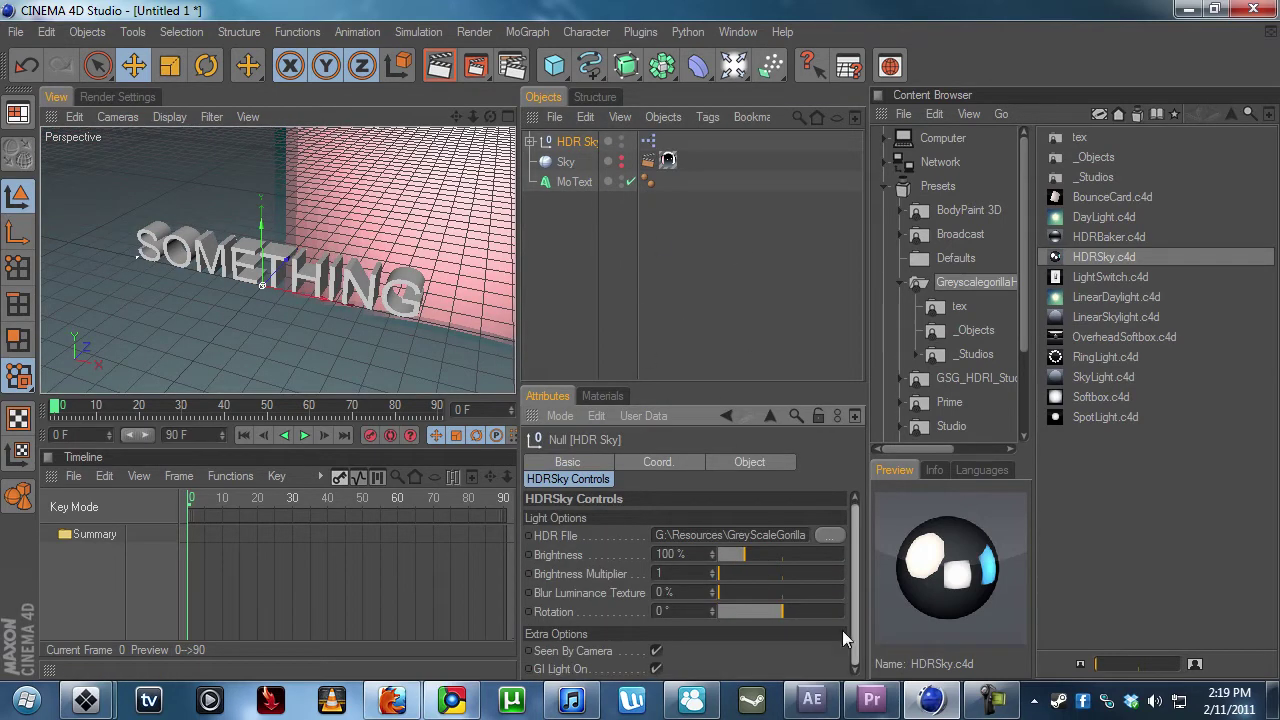
{"action": "left_click", "coordinate": [656, 651]}
{"action": "key", "text": "super"}
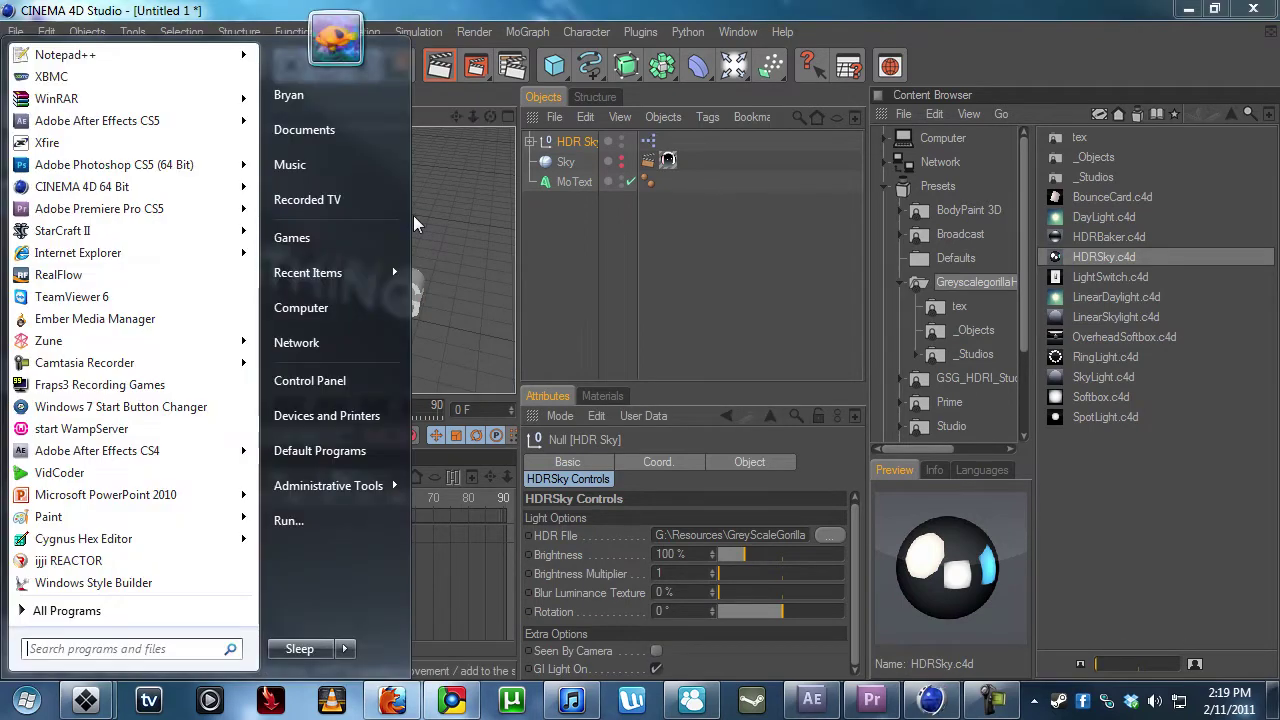
{"action": "left_click", "coordinate": [418, 234]}
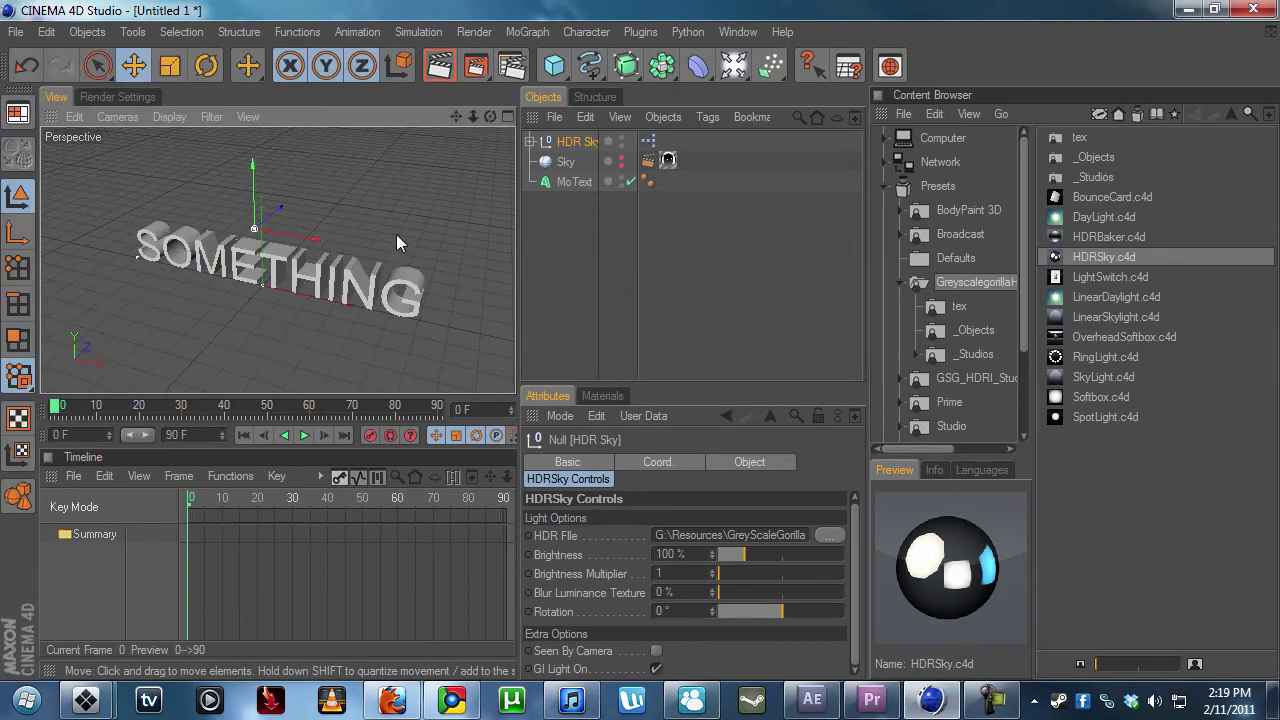
{"action": "key", "text": "ctrl+z"}
Delete the manually built Sky object and render the perspective view with only the HDR Sky lighting the text.
{"action": "left_click_drag", "start_coordinate": [402, 228], "coordinate": [485, 190], "text": "alt"}
{"action": "left_click", "coordinate": [563, 164]}
{"action": "key", "text": "Delete"}
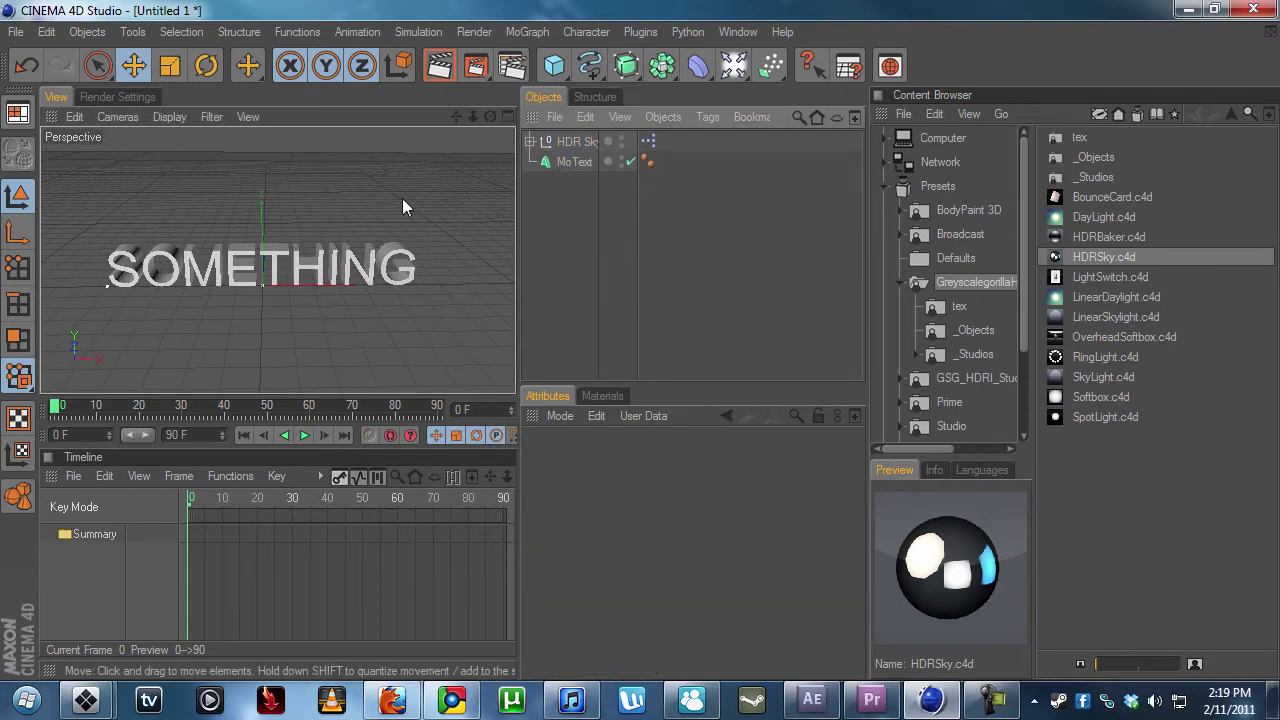
{"action": "left_click_drag", "start_coordinate": [402, 198], "coordinate": [425, 184], "text": "alt"}
{"action": "left_click", "coordinate": [434, 73]}
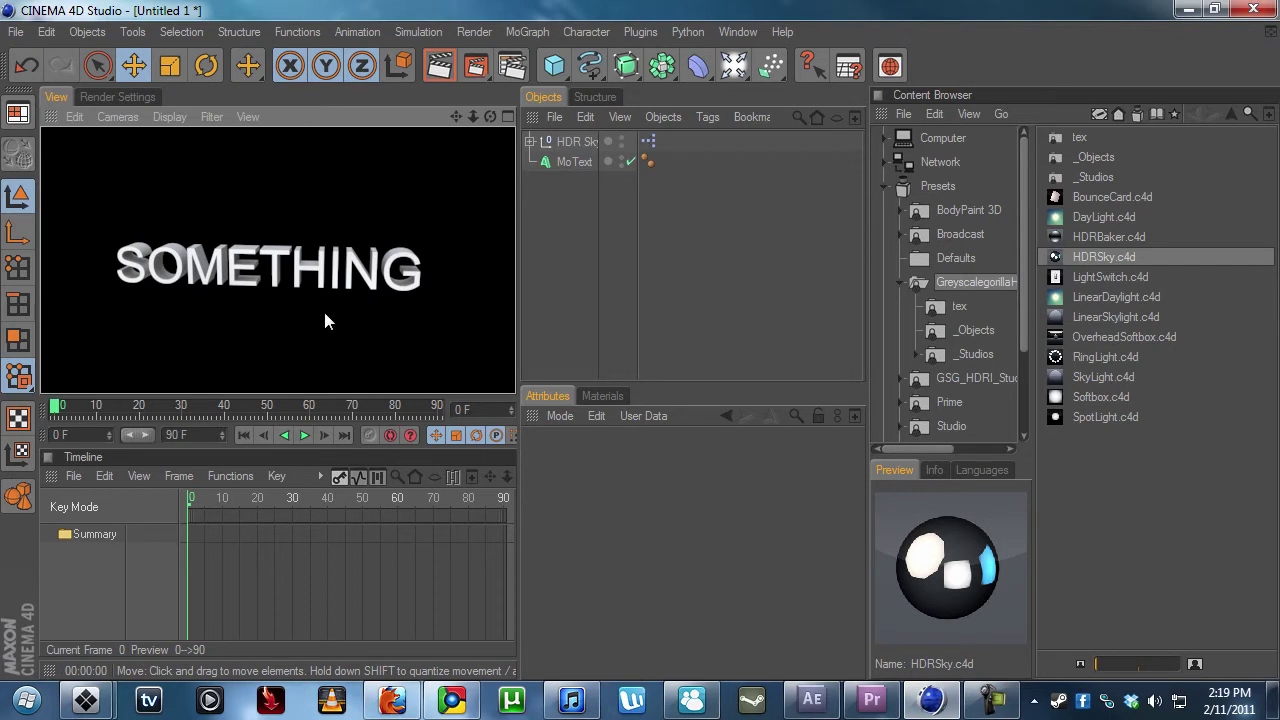
Add the Ambient Occlusion effect to the render settings.
{"action": "right_click_drag", "start_coordinate": [398, 136], "coordinate": [480, 136], "text": "alt"}
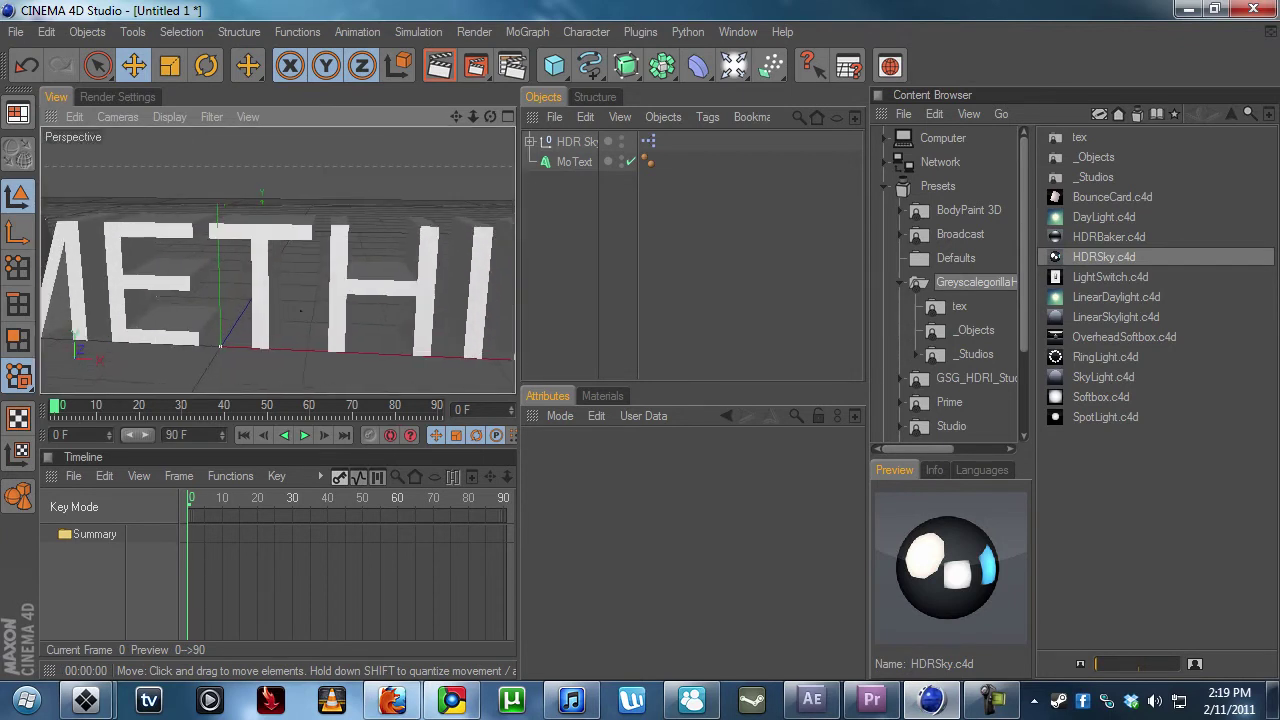
{"action": "middle_click_drag", "start_coordinate": [398, 136], "coordinate": [500, 126], "text": "alt"}
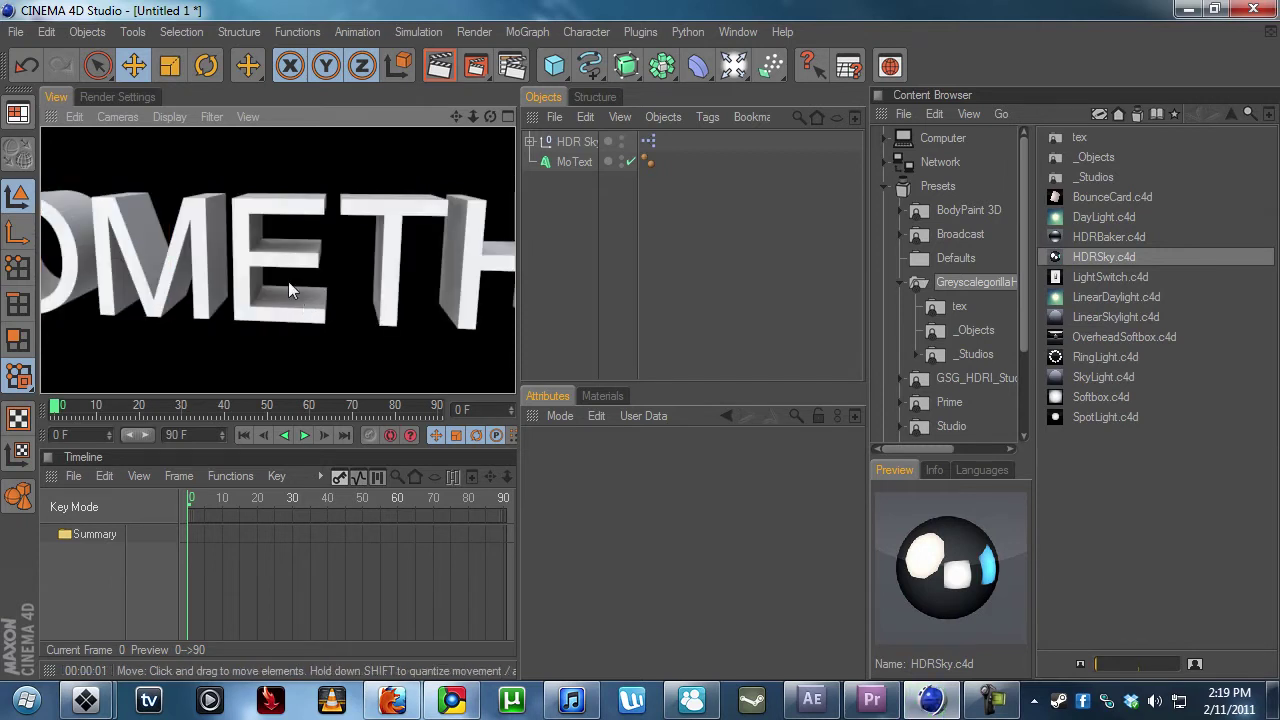
{"action": "left_click", "coordinate": [126, 96]}
{"action": "left_click", "coordinate": [72, 248]}
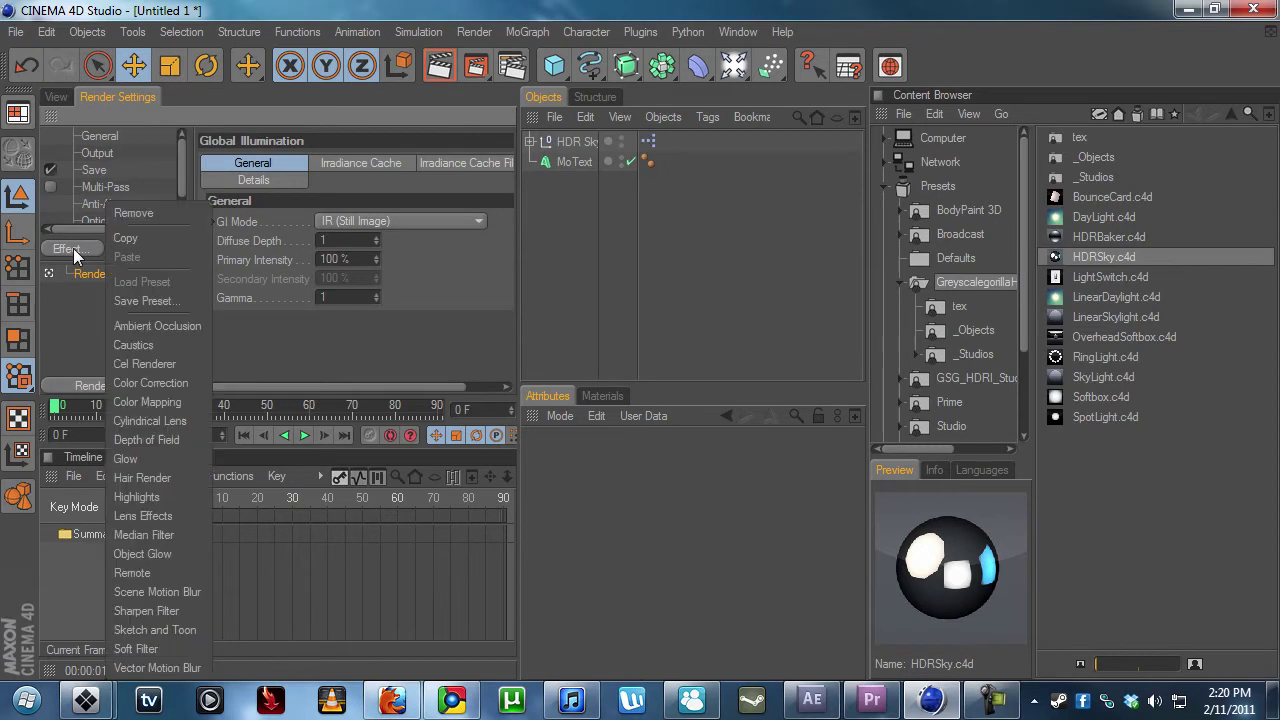
{"action": "left_click", "coordinate": [170, 326]}
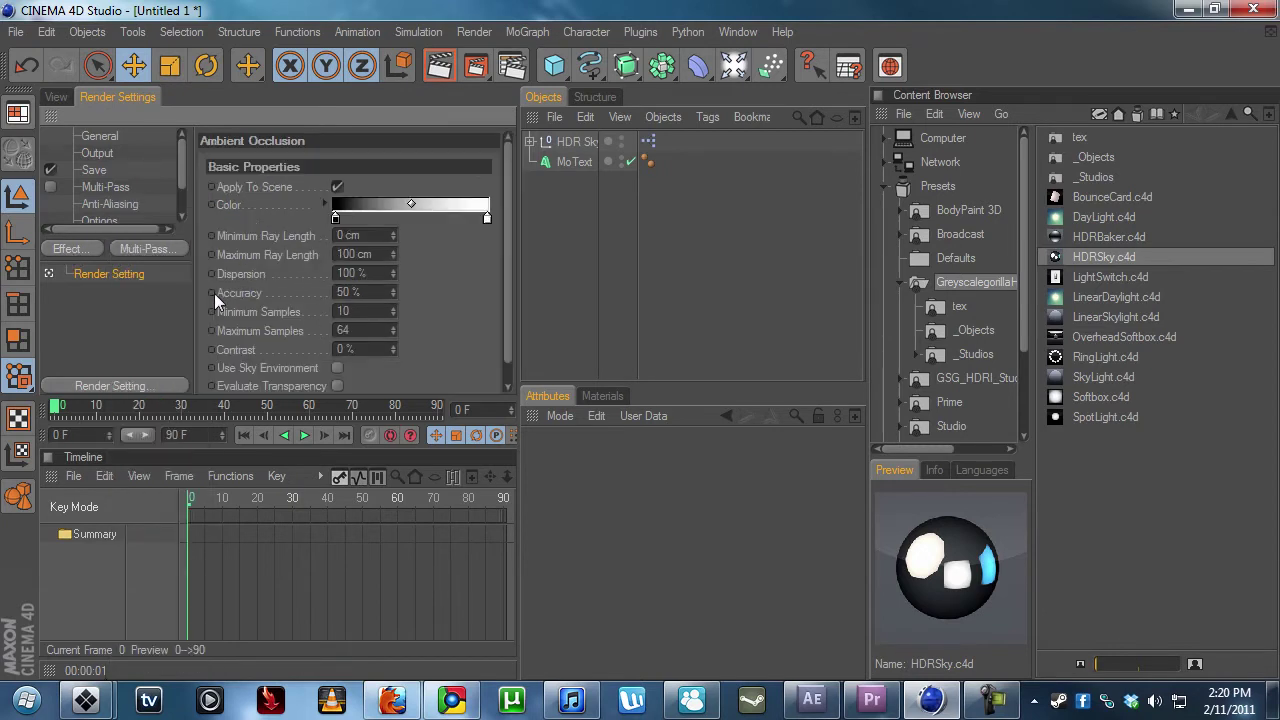
Set the Ambient Occlusion minimum ray length to 5 cm and its accuracy to 75 %.
{"action": "left_click", "coordinate": [376, 233]}
{"action": "type", "text": "5"}
{"action": "key", "text": "Tab"}
{"action": "key", "text": "Tab"}
{"action": "key", "text": "Tab"}
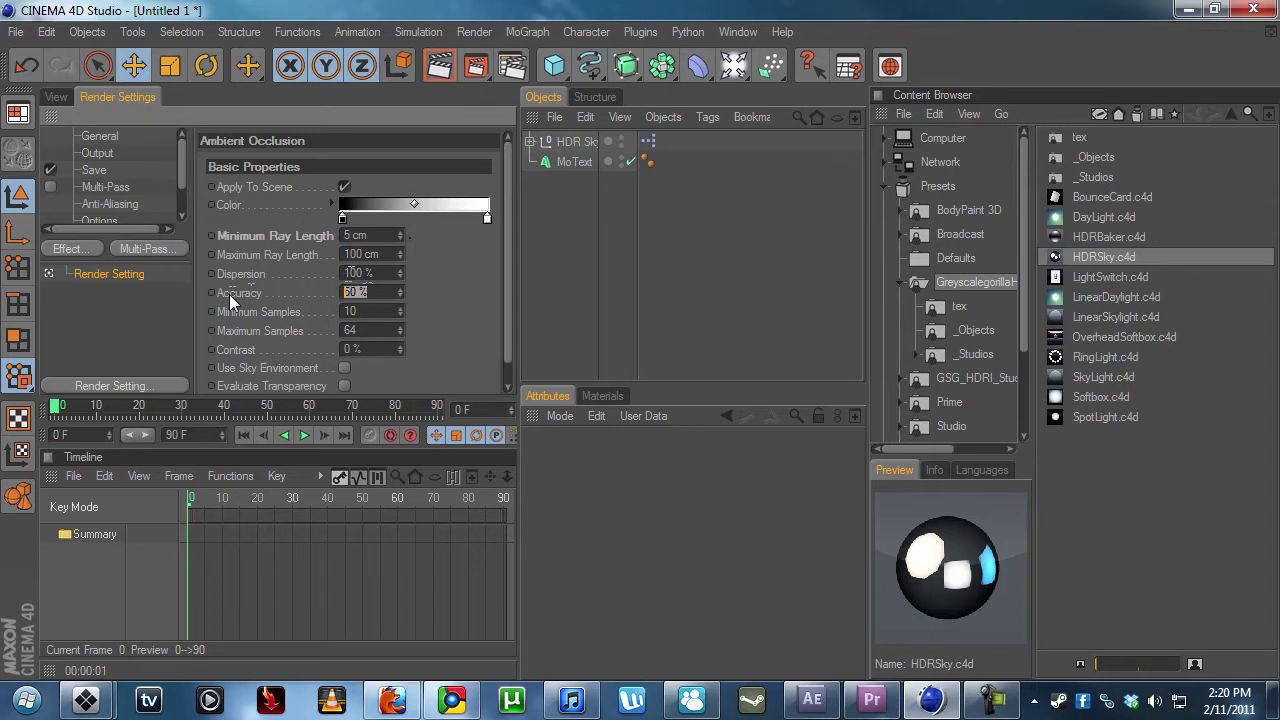
{"action": "type", "text": "75"}
{"action": "key", "text": "Return"}
Render the close-up perspective view of the text with Ambient Occlusion applied.
{"action": "left_click", "coordinate": [62, 94]}
{"action": "key", "text": "ctrl+r"}
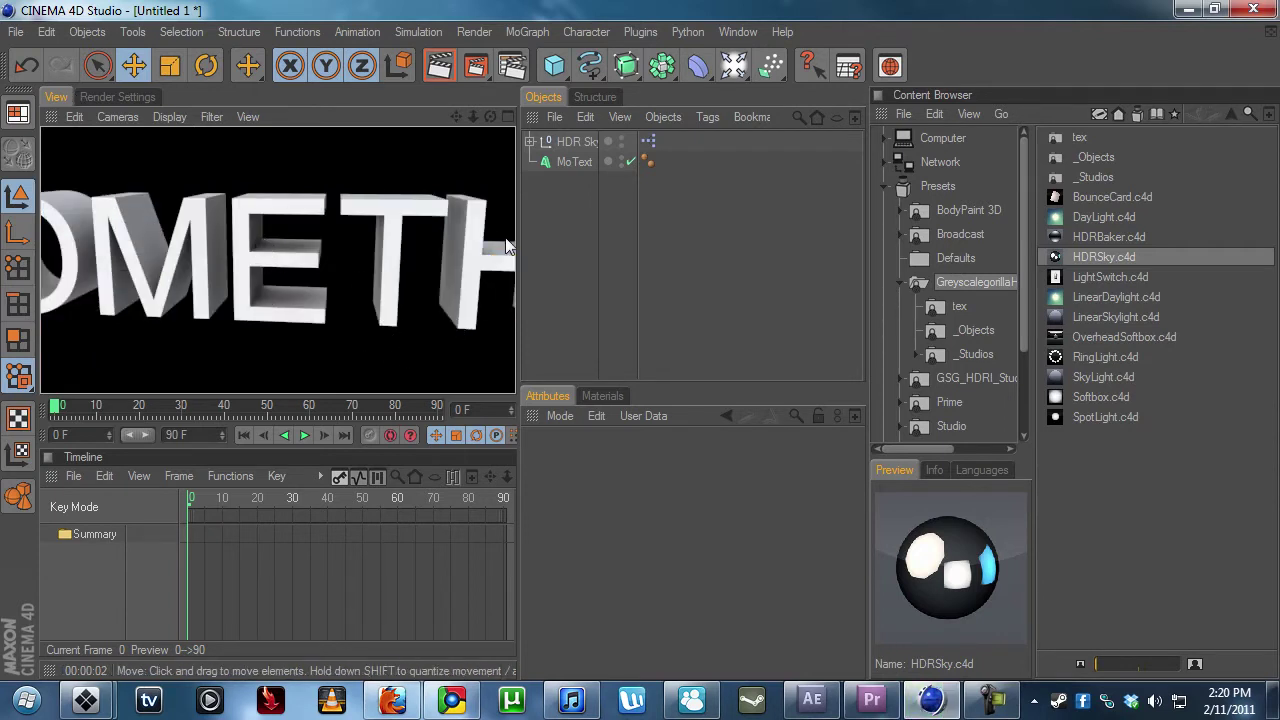
{"action": "scroll", "coordinate": [415, 348], "scroll_direction": "down", "scroll_amount": 8}
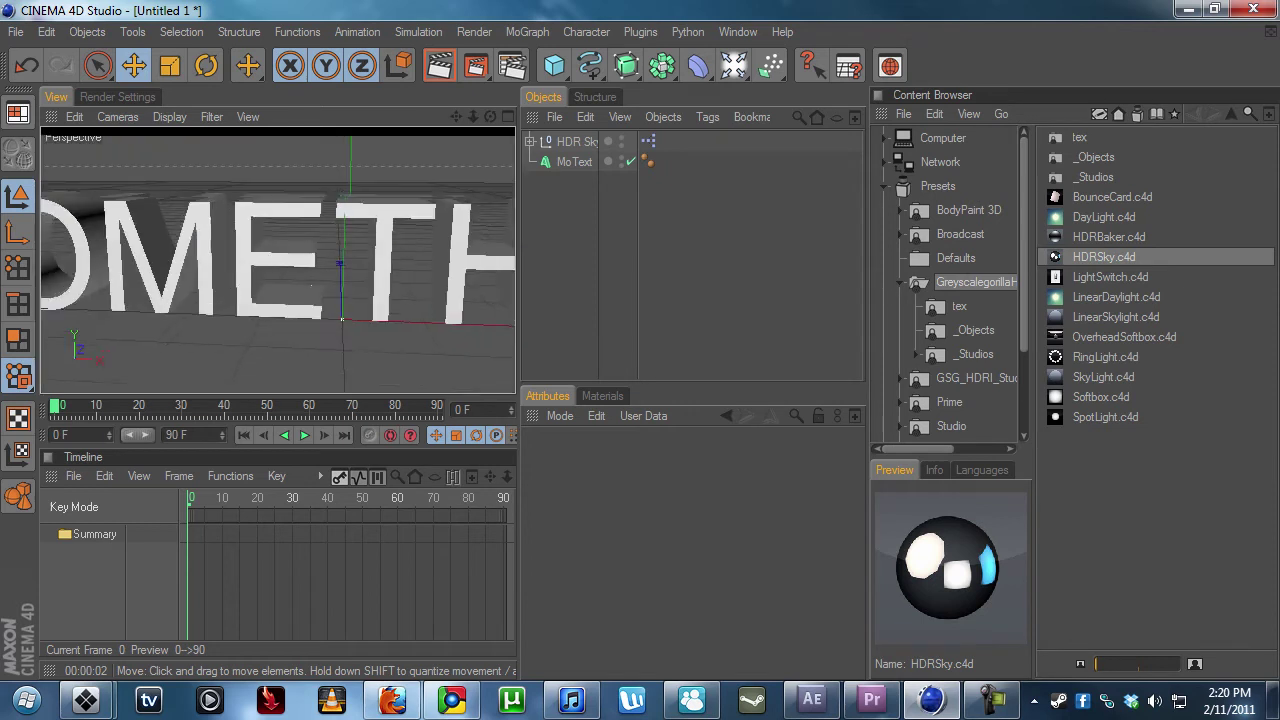
{"action": "left_click_drag", "start_coordinate": [586, 218], "coordinate": [560, 134]}
{"action": "left_click", "coordinate": [597, 284]}
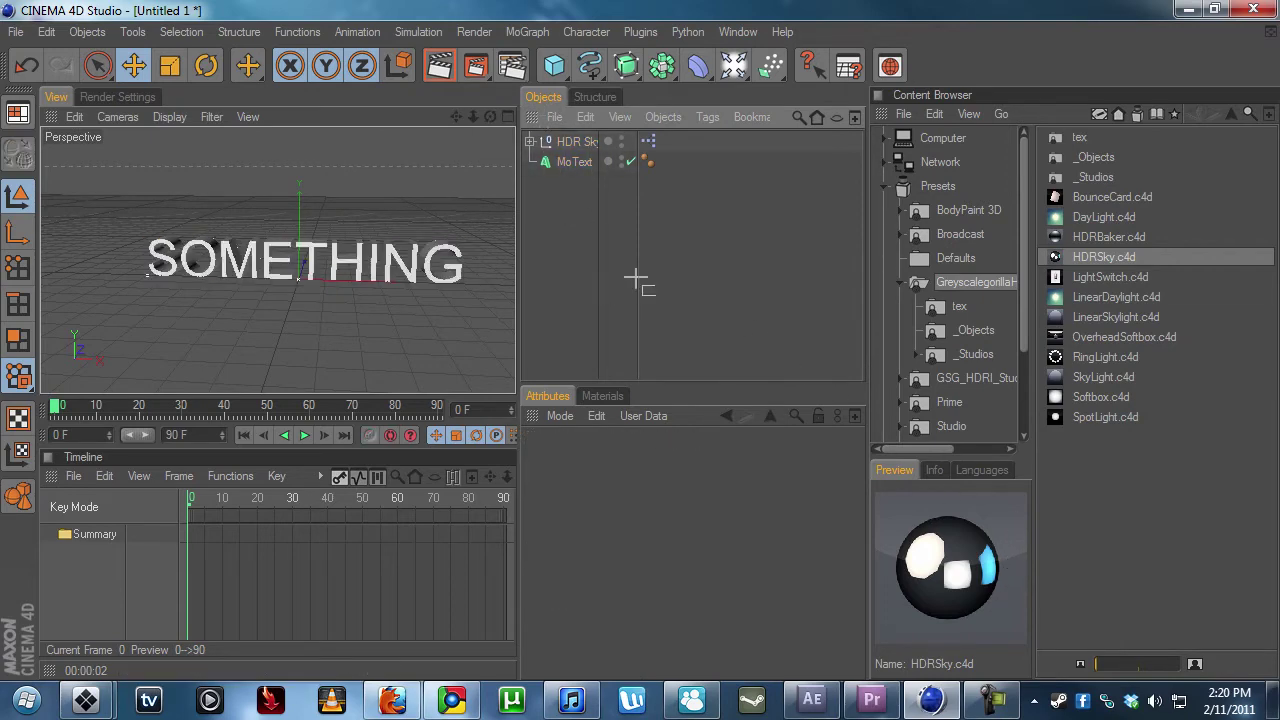
{"action": "left_click", "coordinate": [1167, 543]}
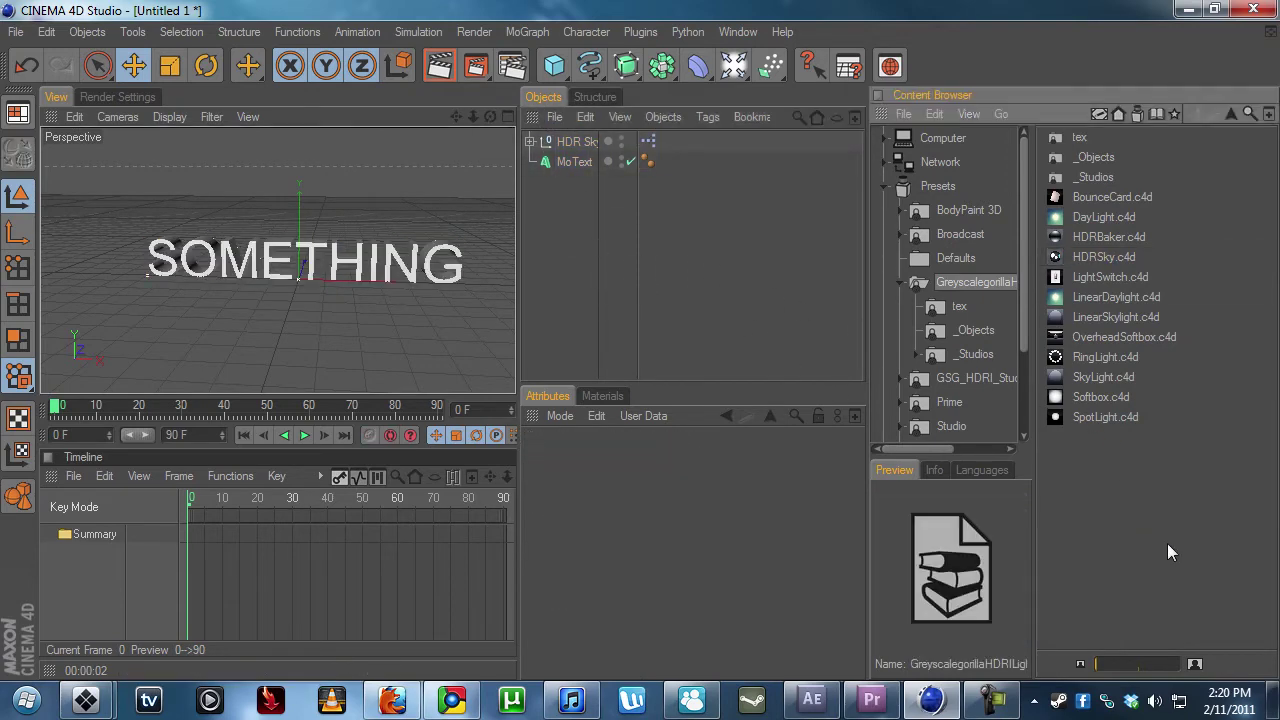
{"action": "left_click", "coordinate": [452, 700]}
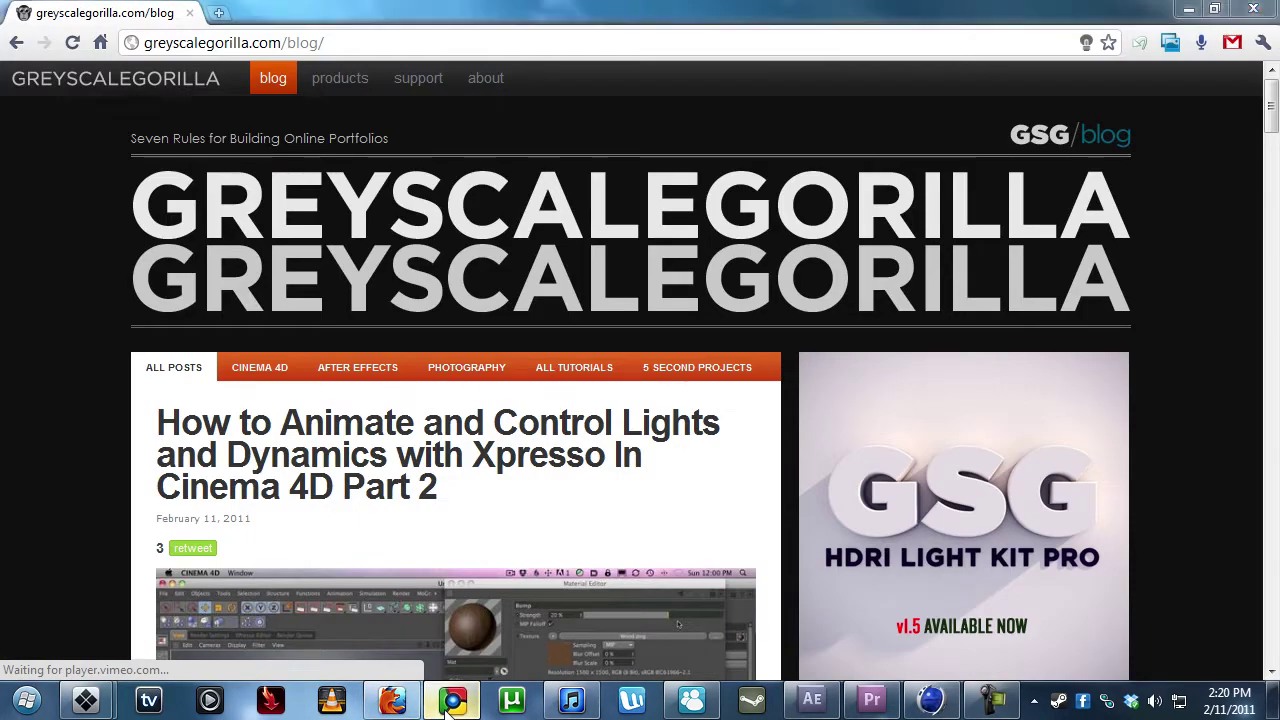
{"action": "left_click", "coordinate": [452, 700]}
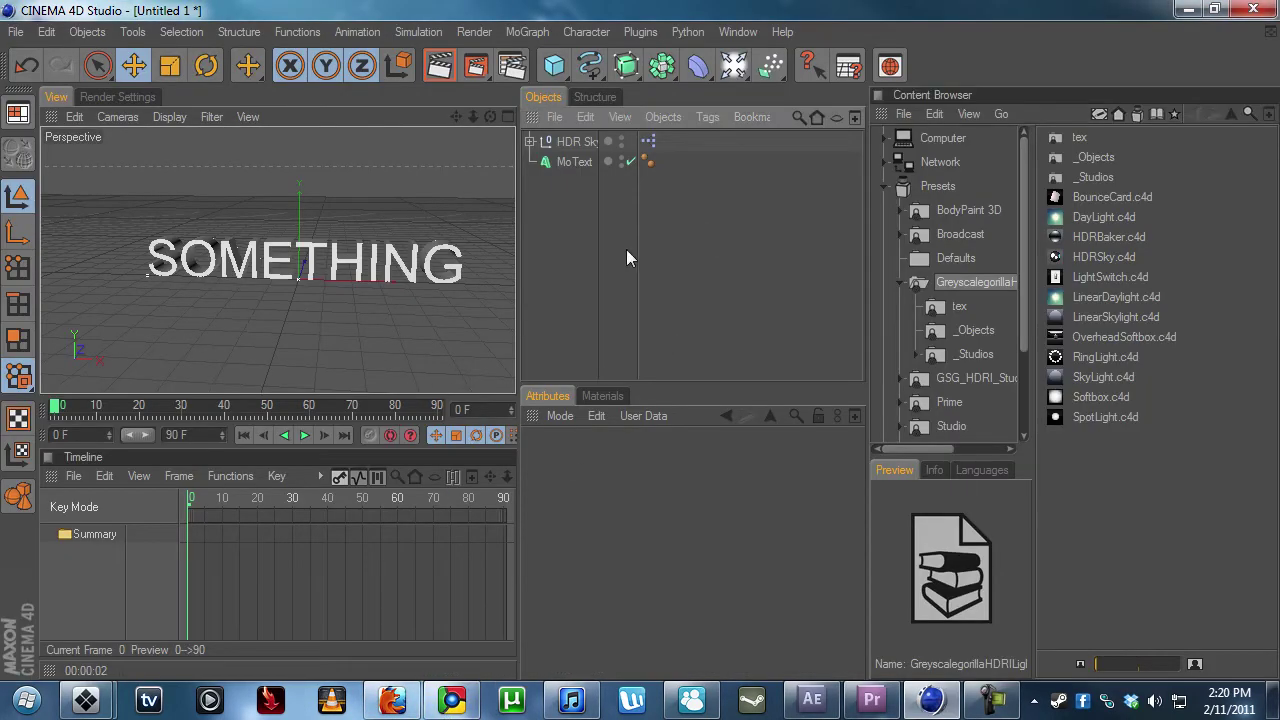
{"action": "left_click_drag", "start_coordinate": [574, 225], "coordinate": [545, 132]}
{"action": "left_click", "coordinate": [546, 279]}
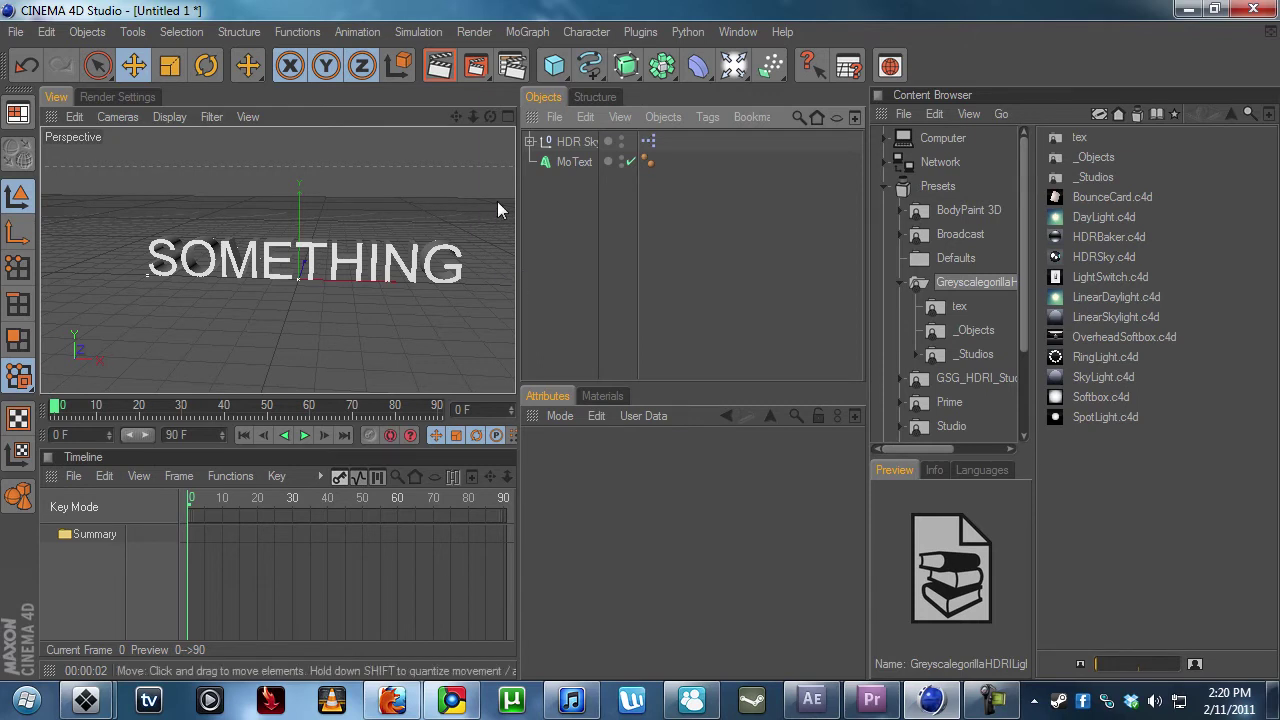
{"action": "left_click_drag", "start_coordinate": [589, 206], "coordinate": [546, 141]}
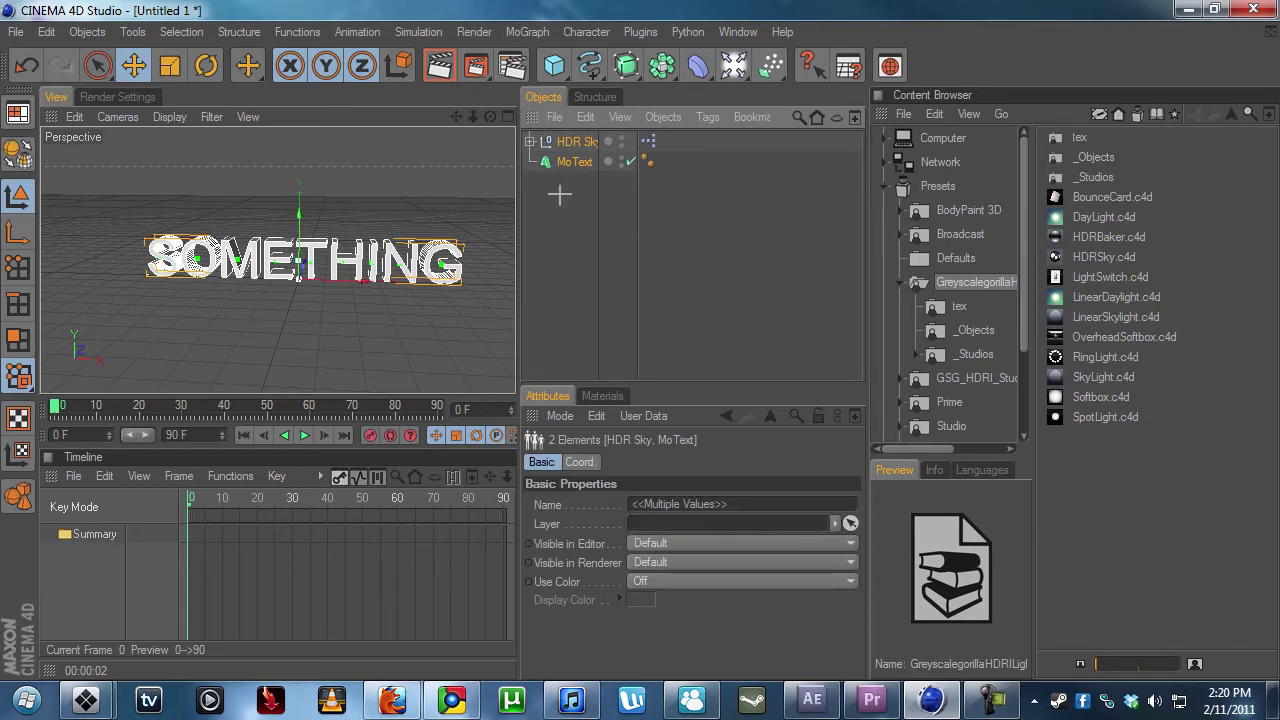
{"action": "left_click_drag", "start_coordinate": [556, 192], "coordinate": [543, 136]}
{"action": "left_click_drag", "start_coordinate": [566, 235], "coordinate": [545, 138]}
{"action": "left_click", "coordinate": [564, 243]}
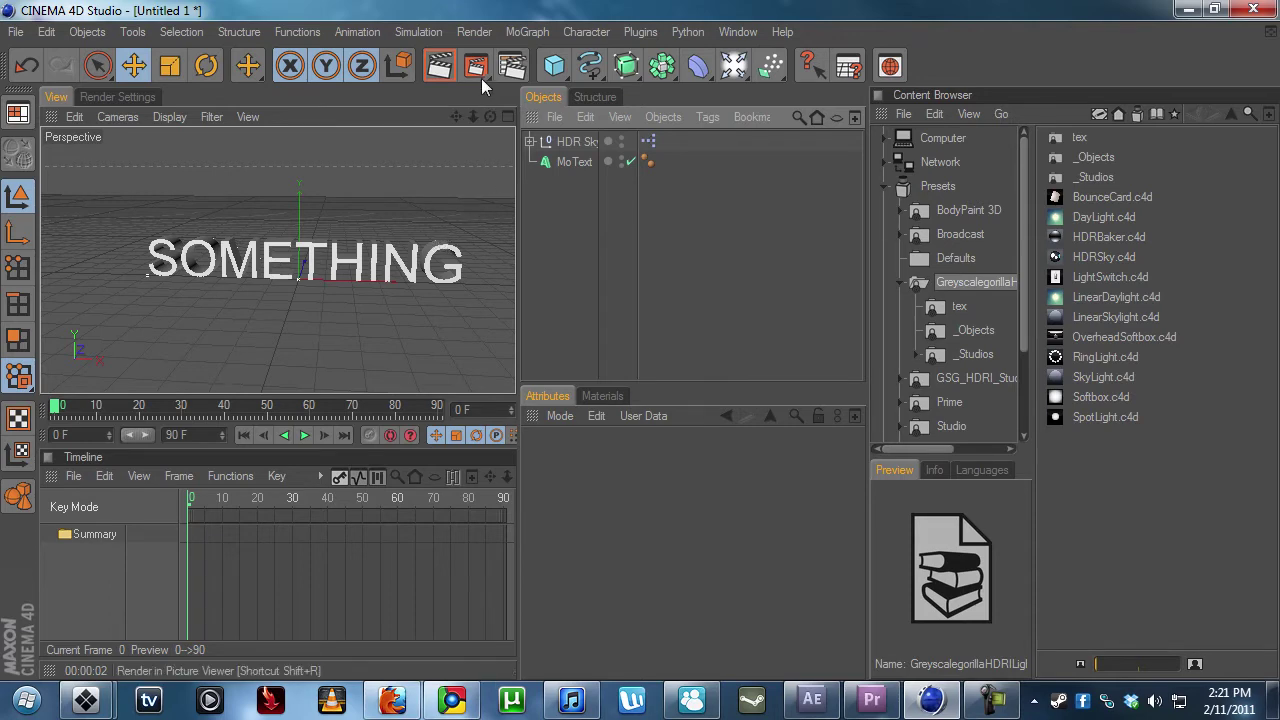
Set the Frame Range in the render Output settings to All Frames.
{"action": "left_click", "coordinate": [512, 65]}
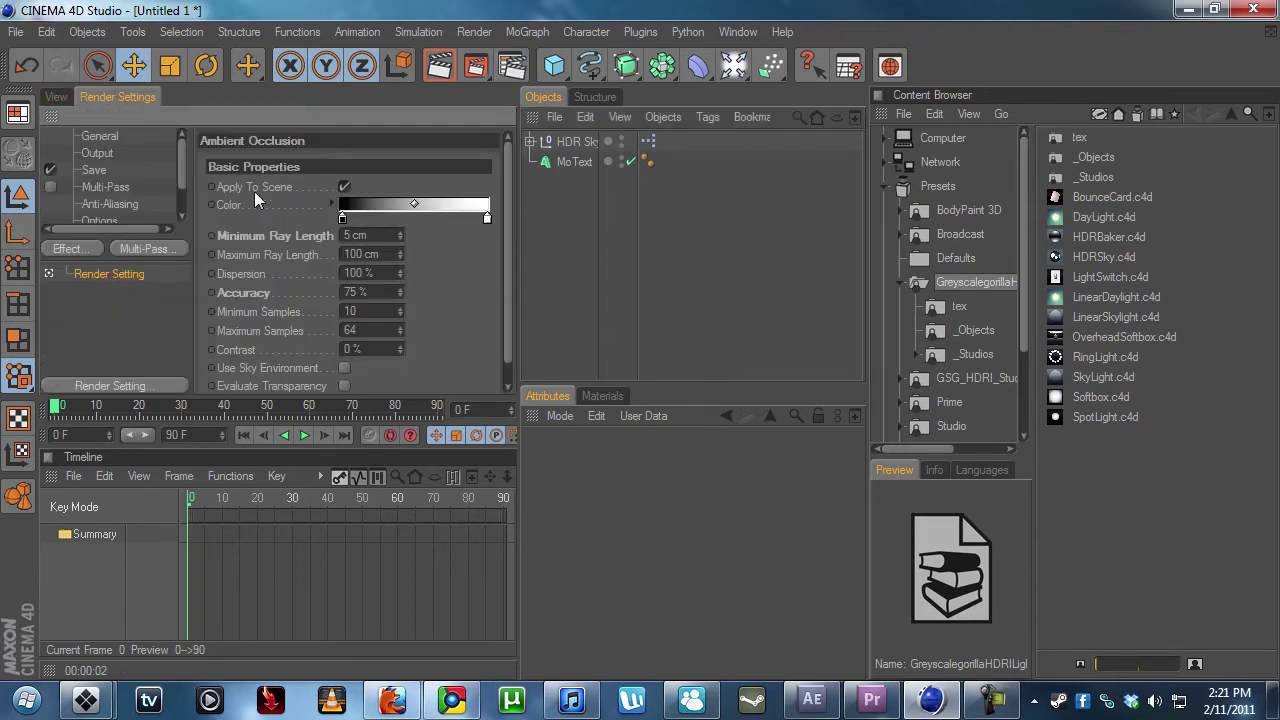
{"action": "left_click", "coordinate": [97, 153]}
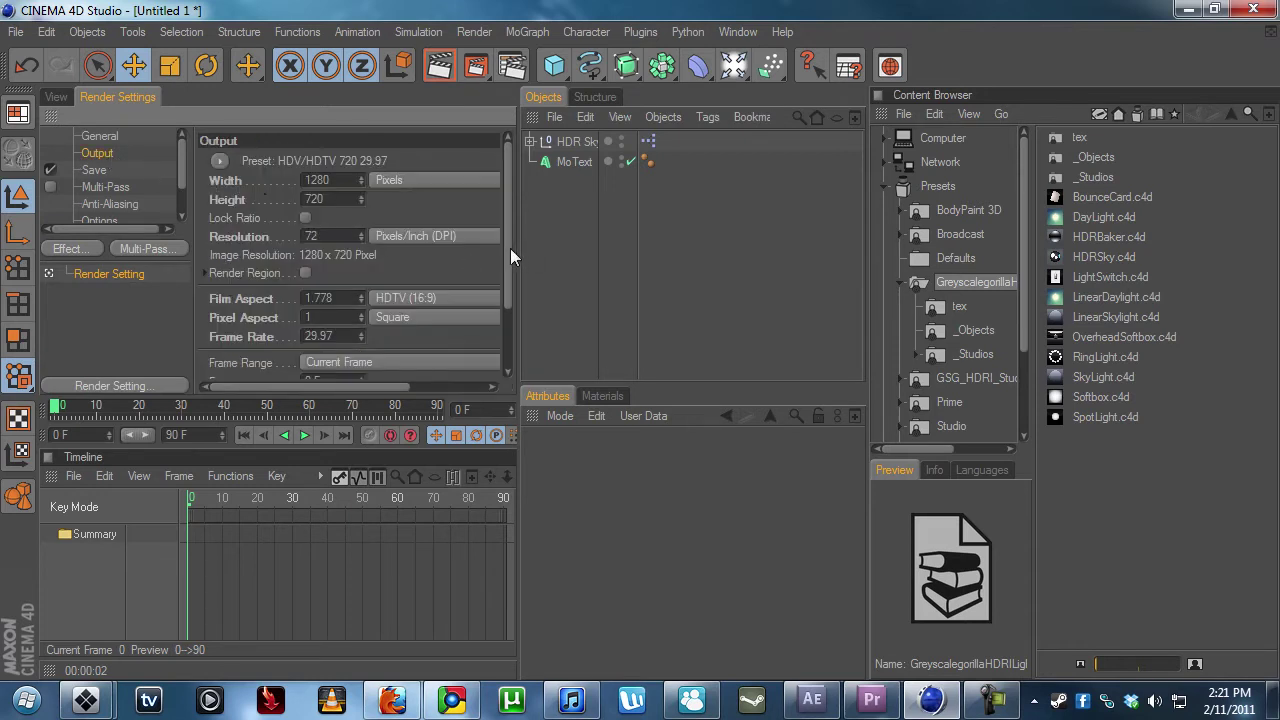
{"action": "left_click_drag", "start_coordinate": [510, 255], "coordinate": [503, 302]}
{"action": "left_click", "coordinate": [368, 281]}
{"action": "left_click", "coordinate": [445, 339]}
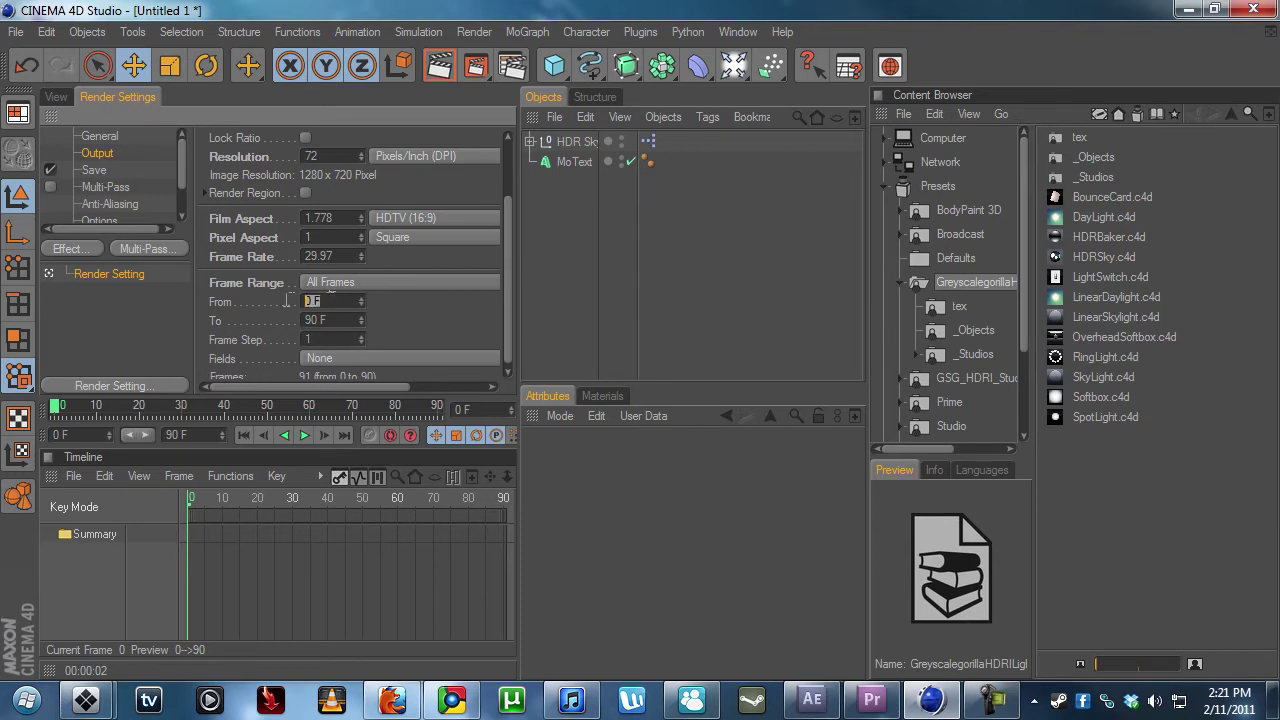
{"action": "left_click", "coordinate": [341, 321]}
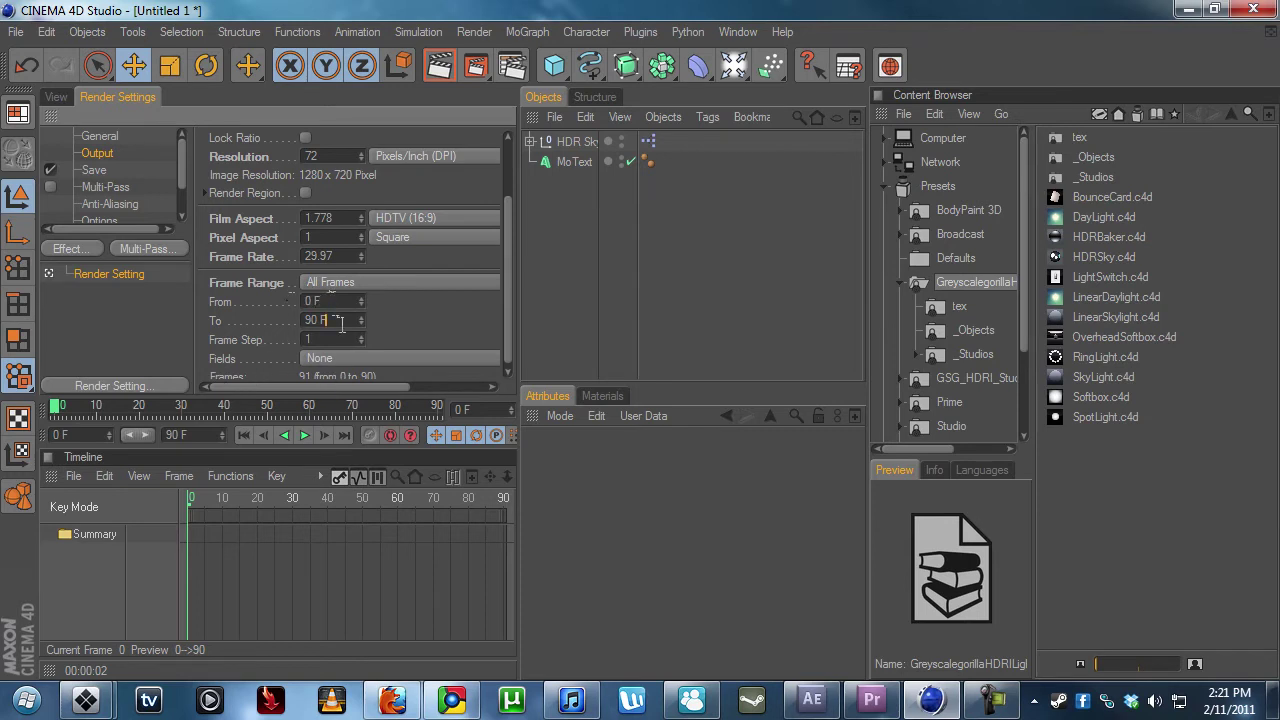
Set the project's end to frame 300 and extend the preview range to the full 300 frames.
{"action": "double_click", "coordinate": [201, 440]}
{"action": "type", "text": "300"}
{"action": "key", "text": "Return"}
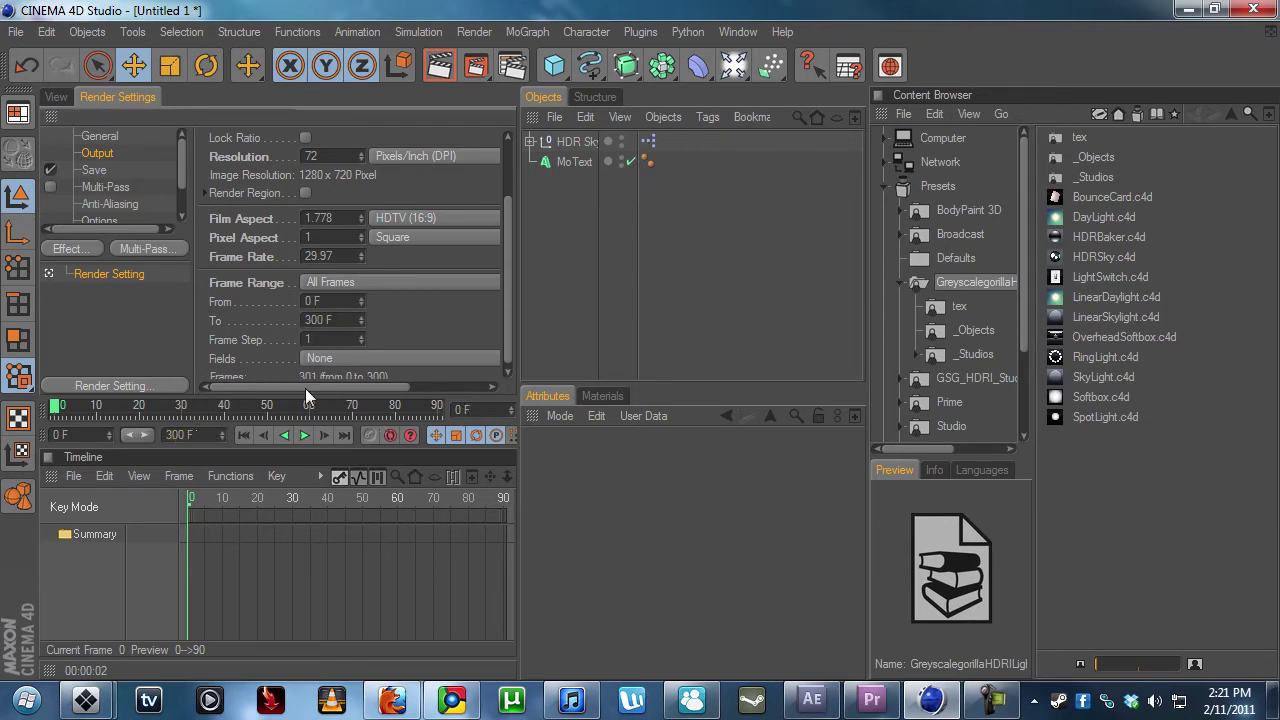
{"action": "left_click", "coordinate": [351, 318]}
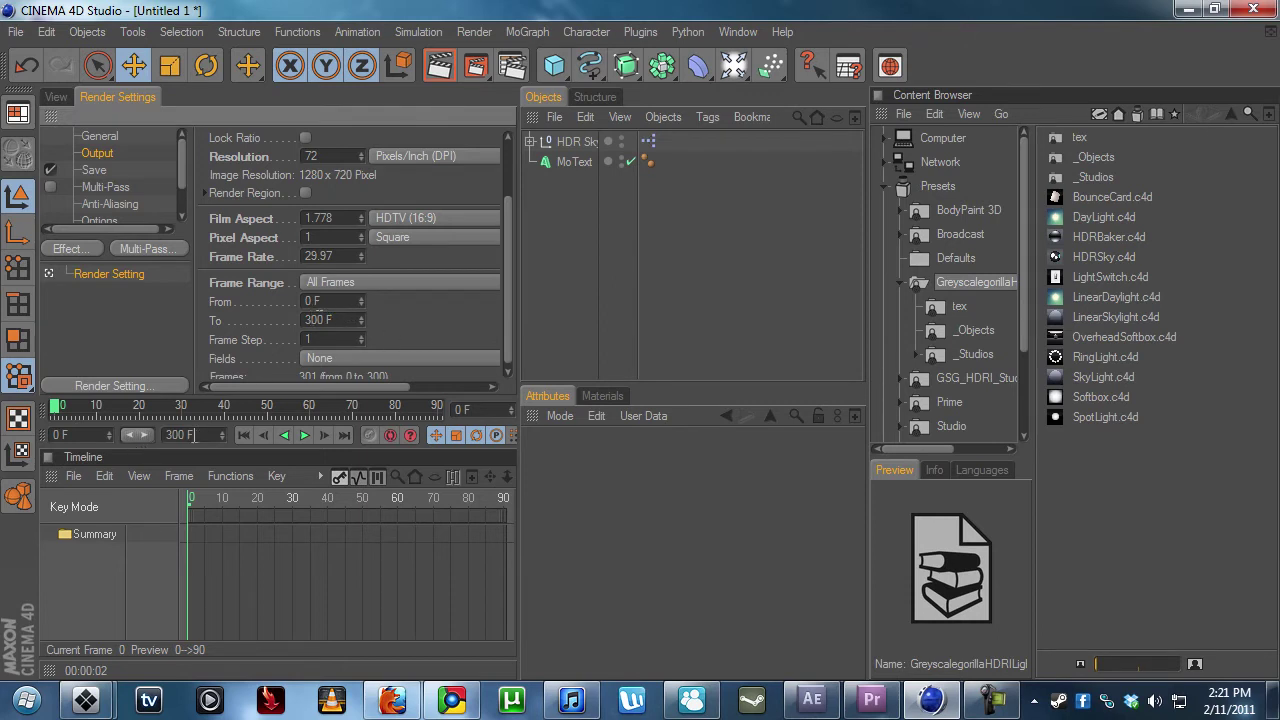
{"action": "left_click_drag", "start_coordinate": [66, 408], "coordinate": [470, 405]}
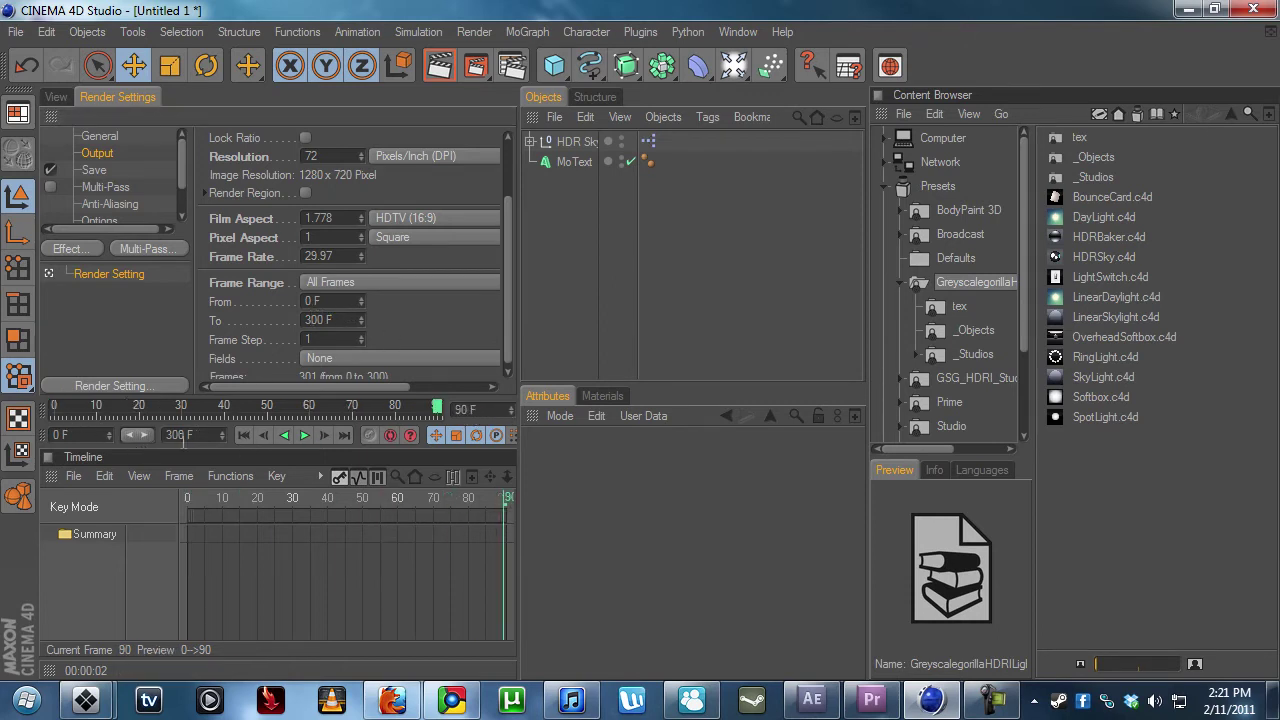
{"action": "left_click_drag", "start_coordinate": [149, 435], "coordinate": [224, 410]}
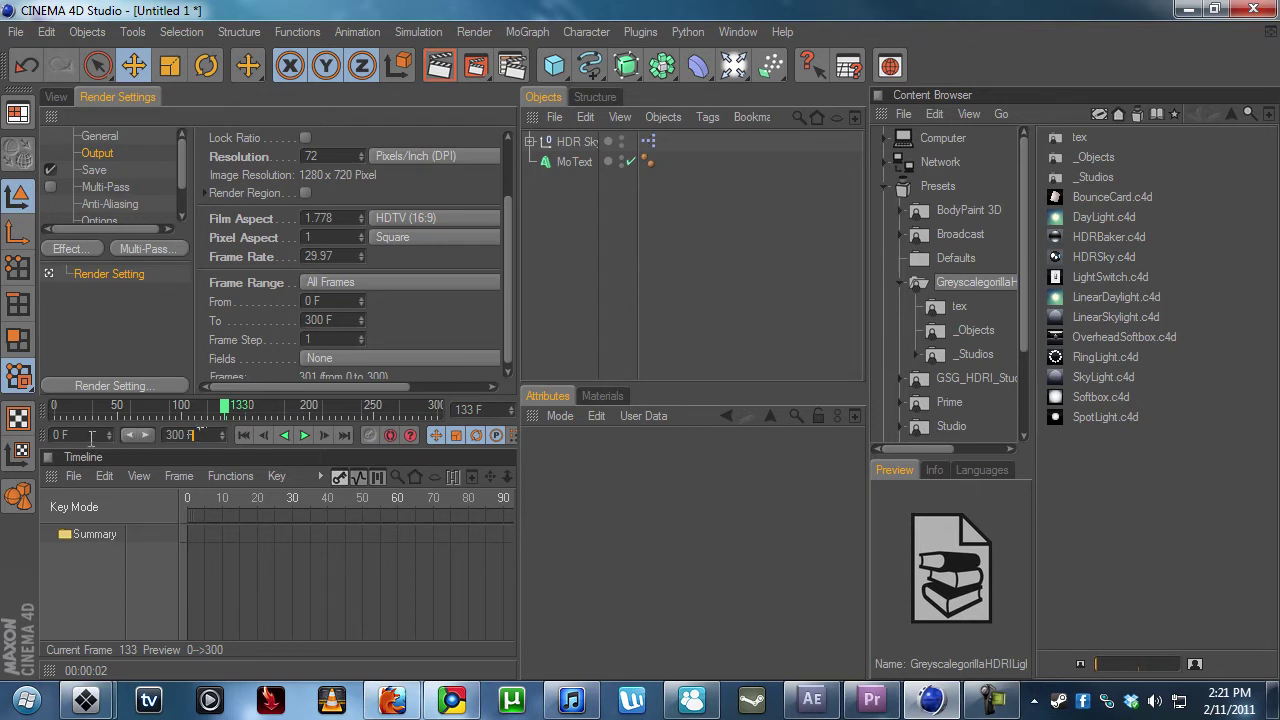
Try shortening the preview range to frames 0 to 2, and restore it to 300.
{"action": "left_click_drag", "start_coordinate": [130, 410], "coordinate": [40, 414]}
{"action": "left_click_drag", "start_coordinate": [147, 432], "coordinate": [356, 403]}
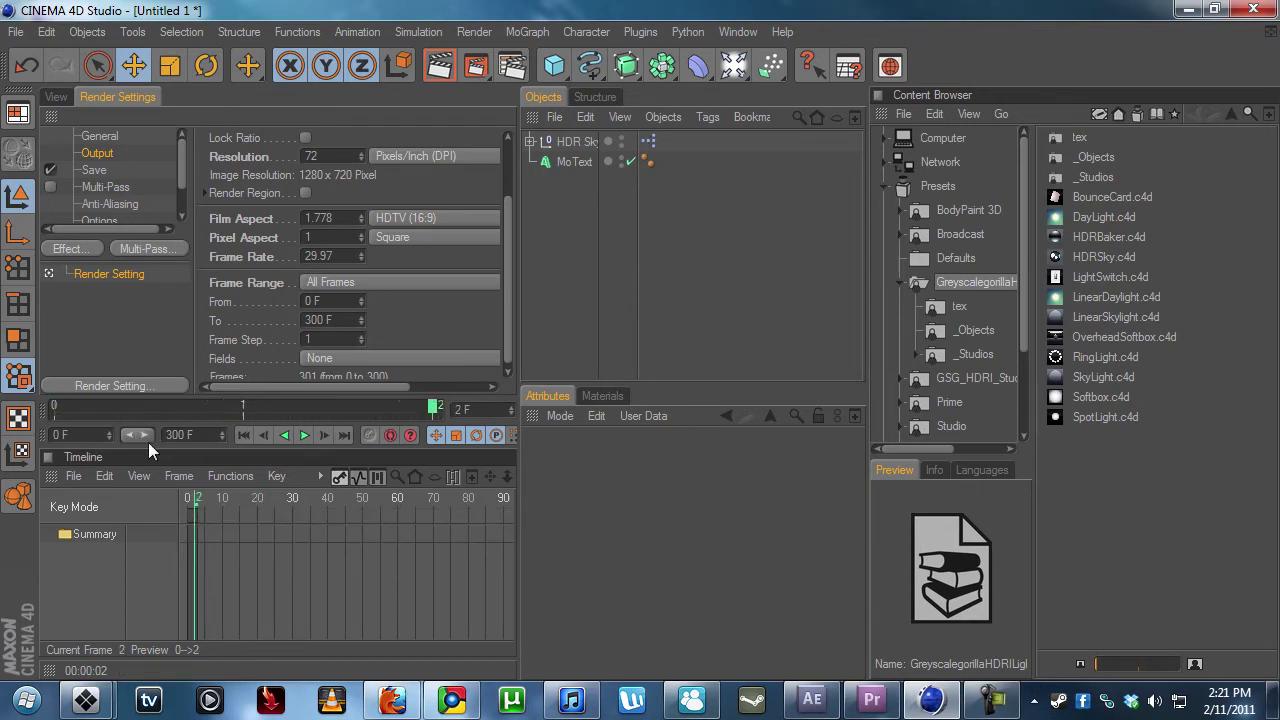
{"action": "left_click_drag", "start_coordinate": [148, 438], "coordinate": [262, 428]}
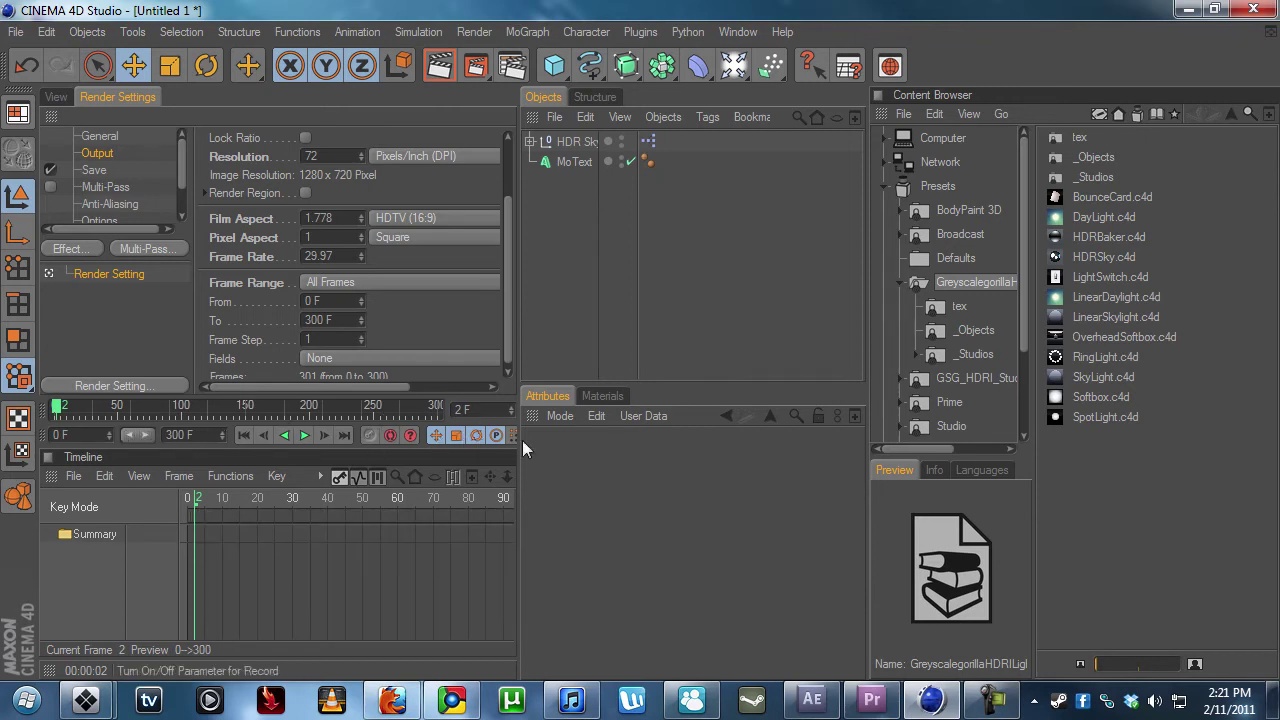
Widen the timeline area, try a preview range ending at frame 170, and restore it to 300 with the playhead at frame 0.
{"action": "left_click_drag", "start_coordinate": [517, 442], "coordinate": [986, 466]}
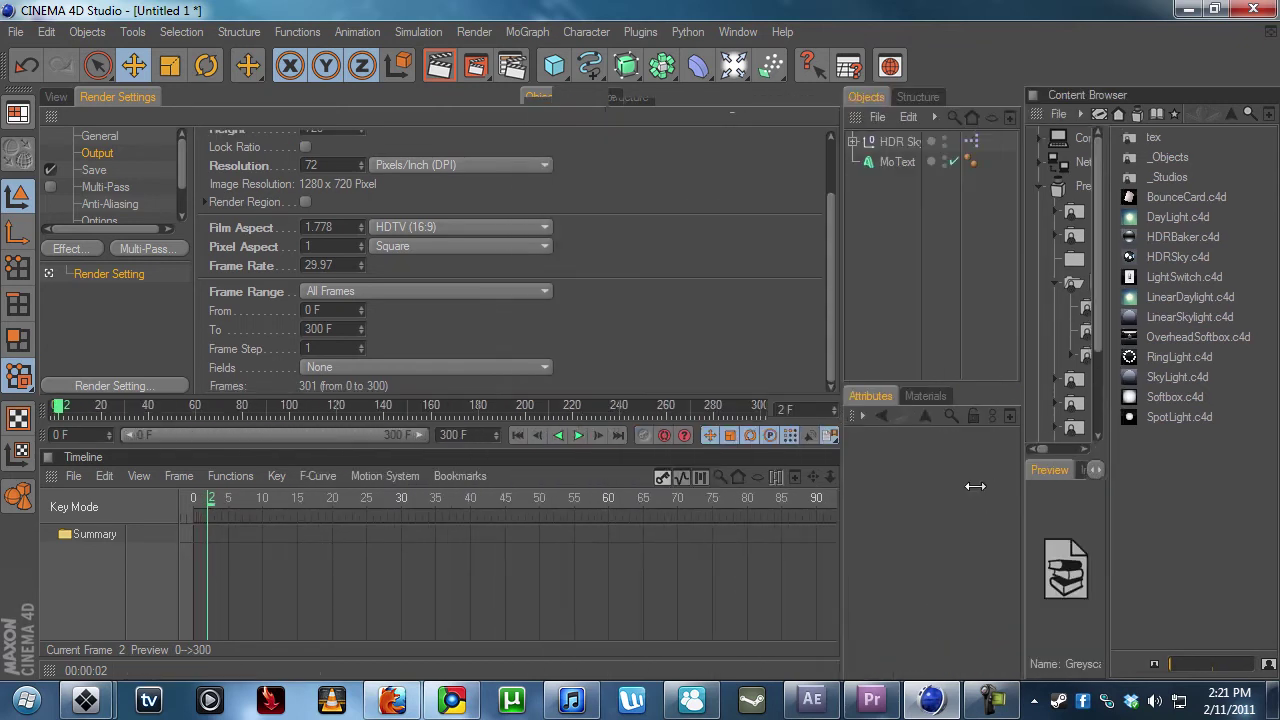
{"action": "left_click_drag", "start_coordinate": [411, 440], "coordinate": [305, 437]}
{"action": "left_click", "coordinate": [762, 406]}
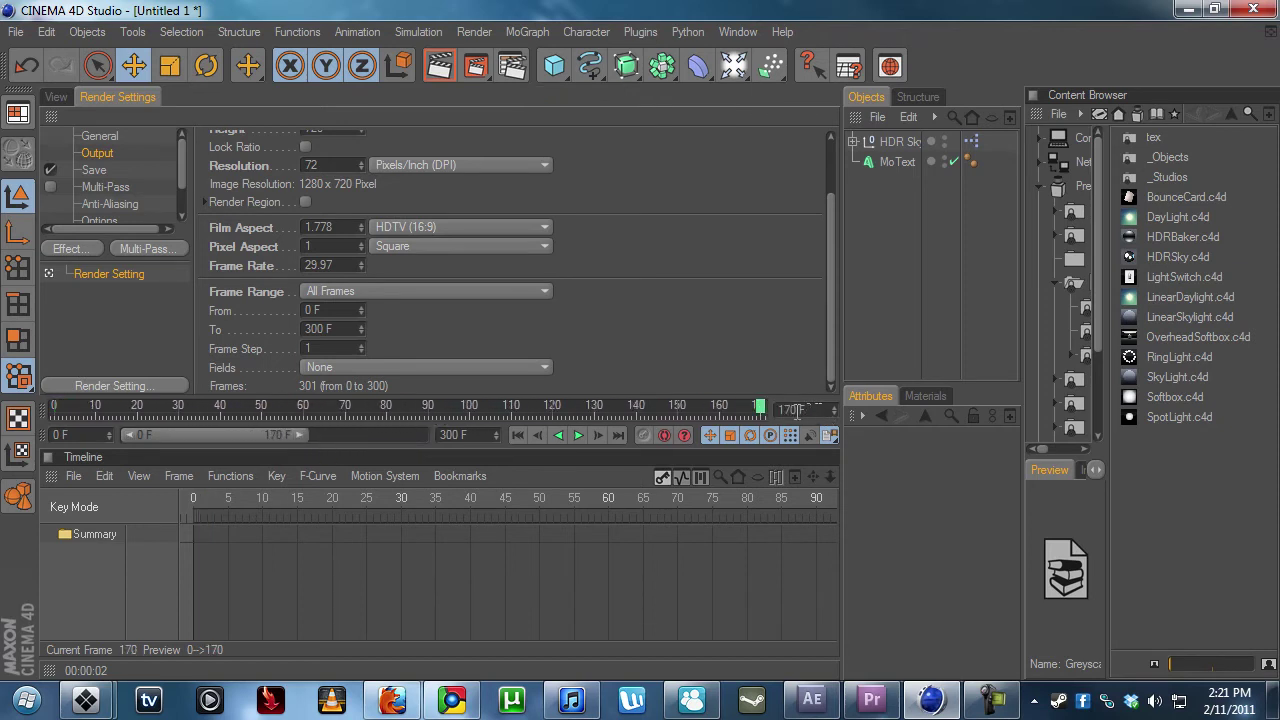
{"action": "left_click_drag", "start_coordinate": [287, 435], "coordinate": [425, 435]}
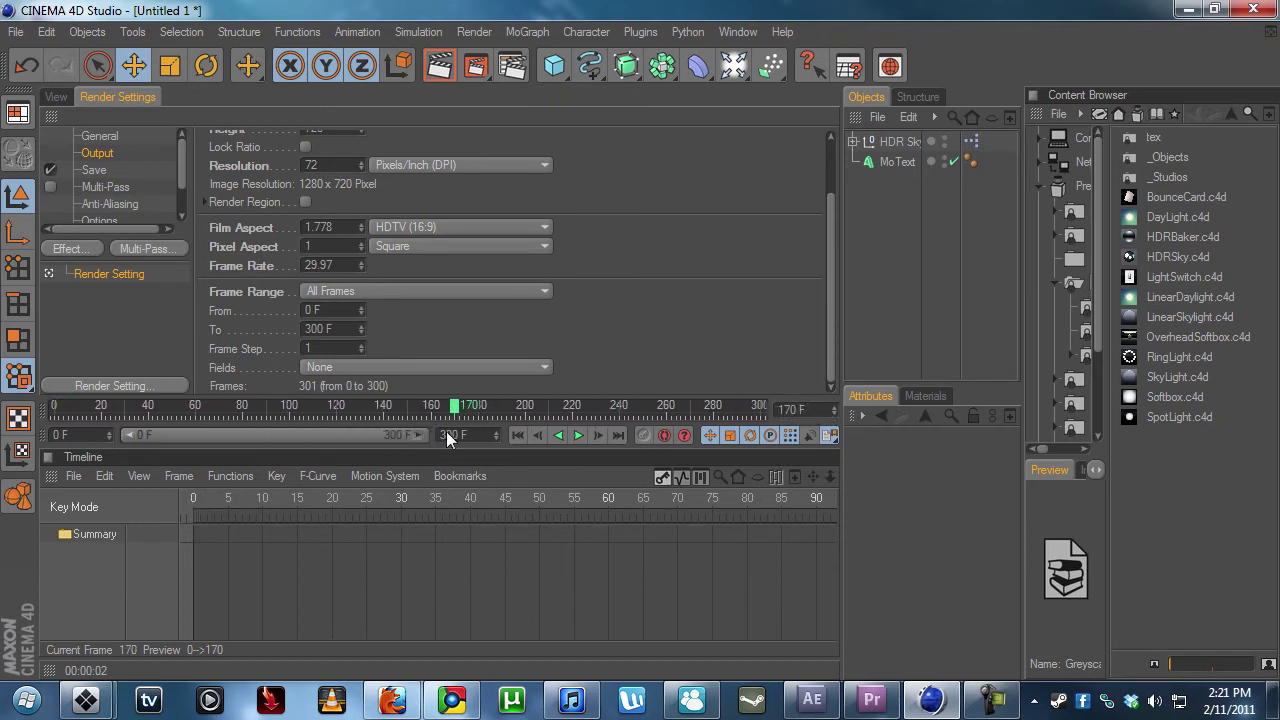
{"action": "left_click_drag", "start_coordinate": [816, 402], "coordinate": [54, 405]}
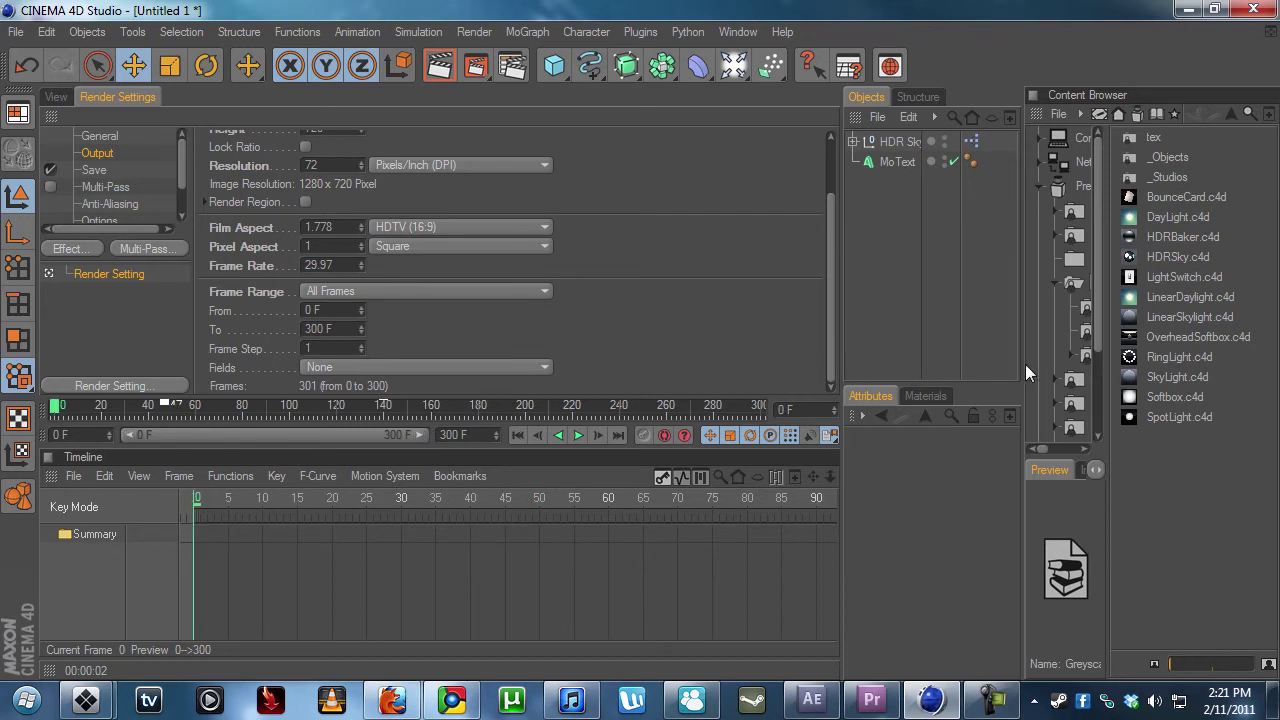
Narrow the viewport and timeline area to give the Objects manager more room, and show the perspective view.
{"action": "left_click_drag", "start_coordinate": [840, 367], "coordinate": [581, 350]}
{"action": "left_click", "coordinate": [56, 97]}
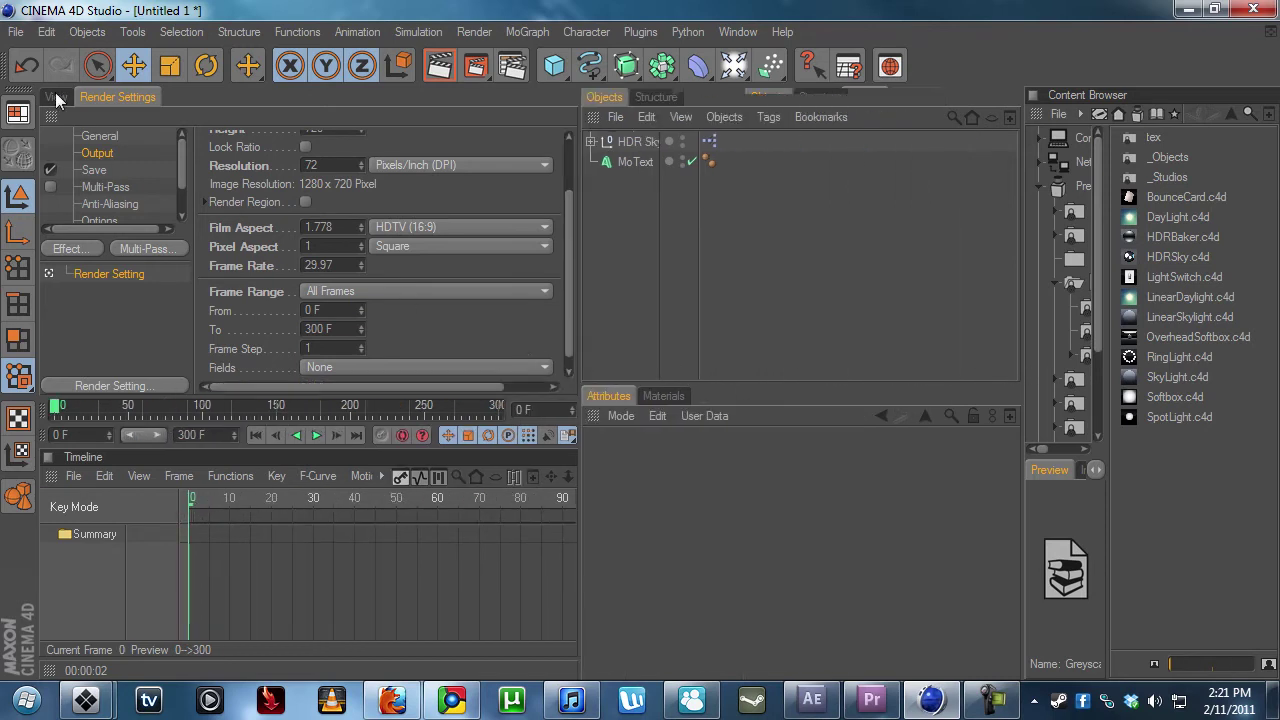
{"action": "left_click_drag", "start_coordinate": [581, 225], "coordinate": [540, 225]}
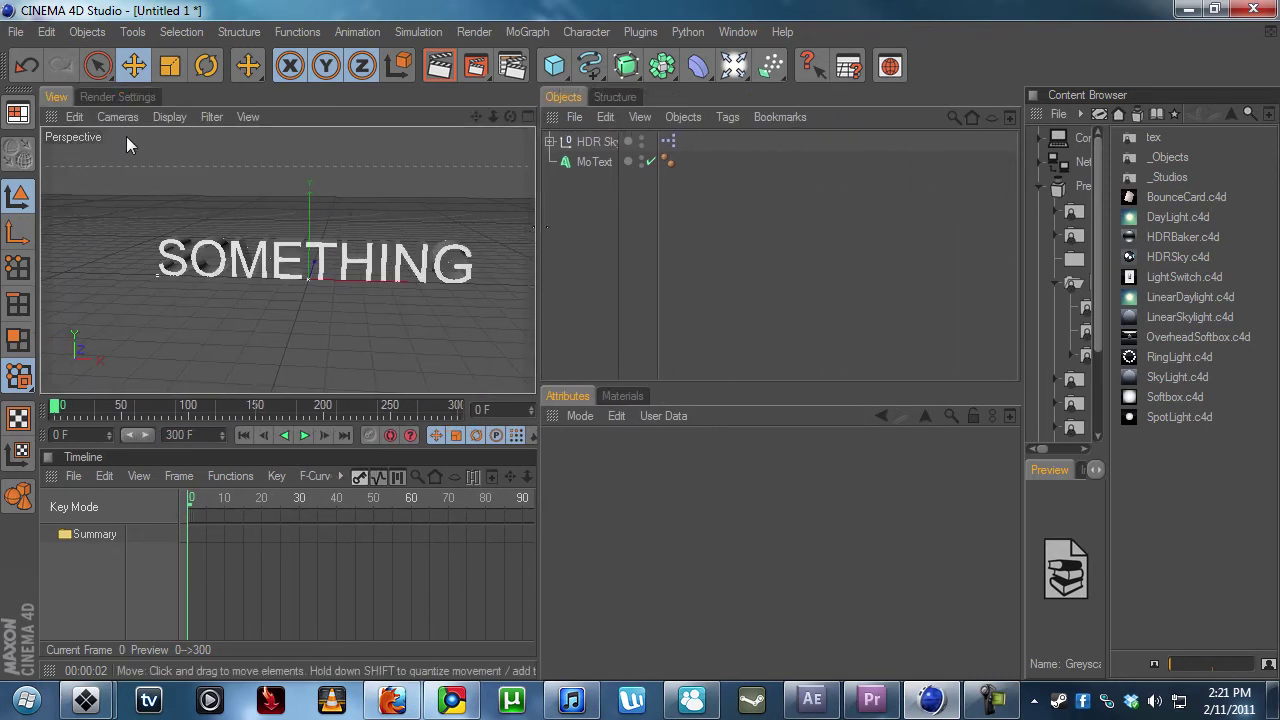
In the render settings' Save options, open the file browser for the regular image's output path.
{"action": "left_click", "coordinate": [118, 97]}
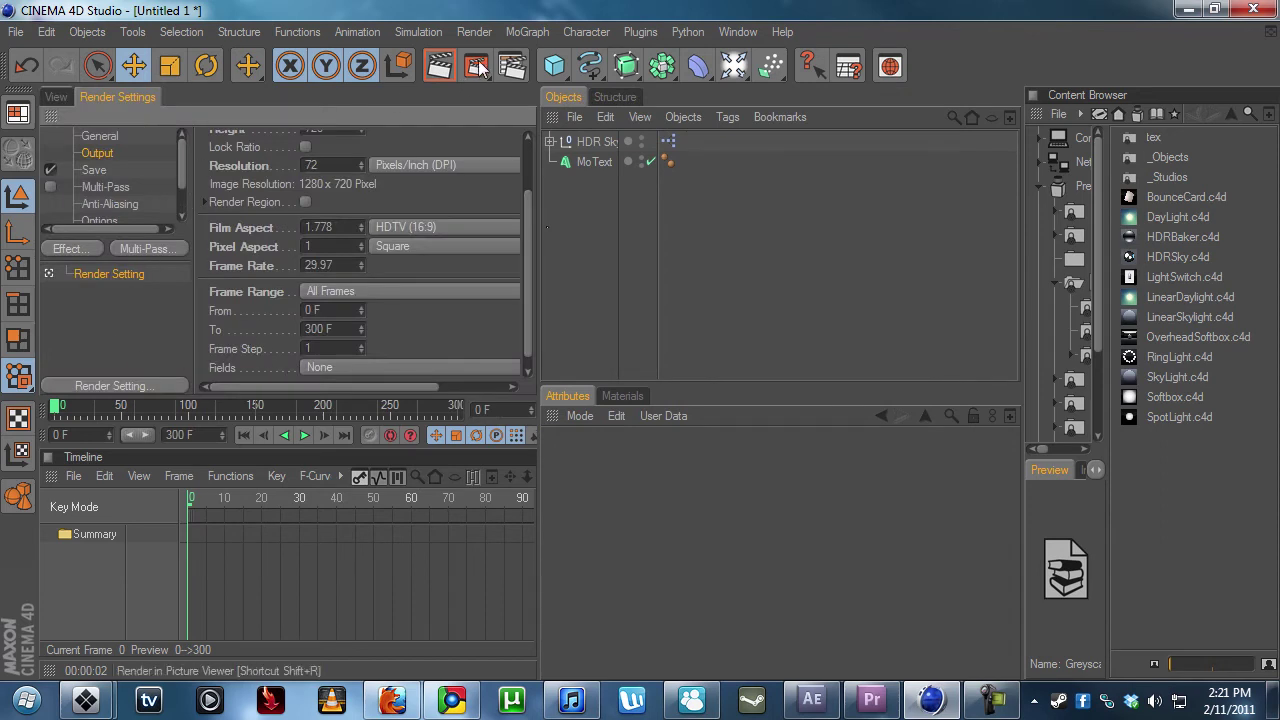
{"action": "scroll", "coordinate": [531, 204], "scroll_direction": "up", "scroll_amount": 2}
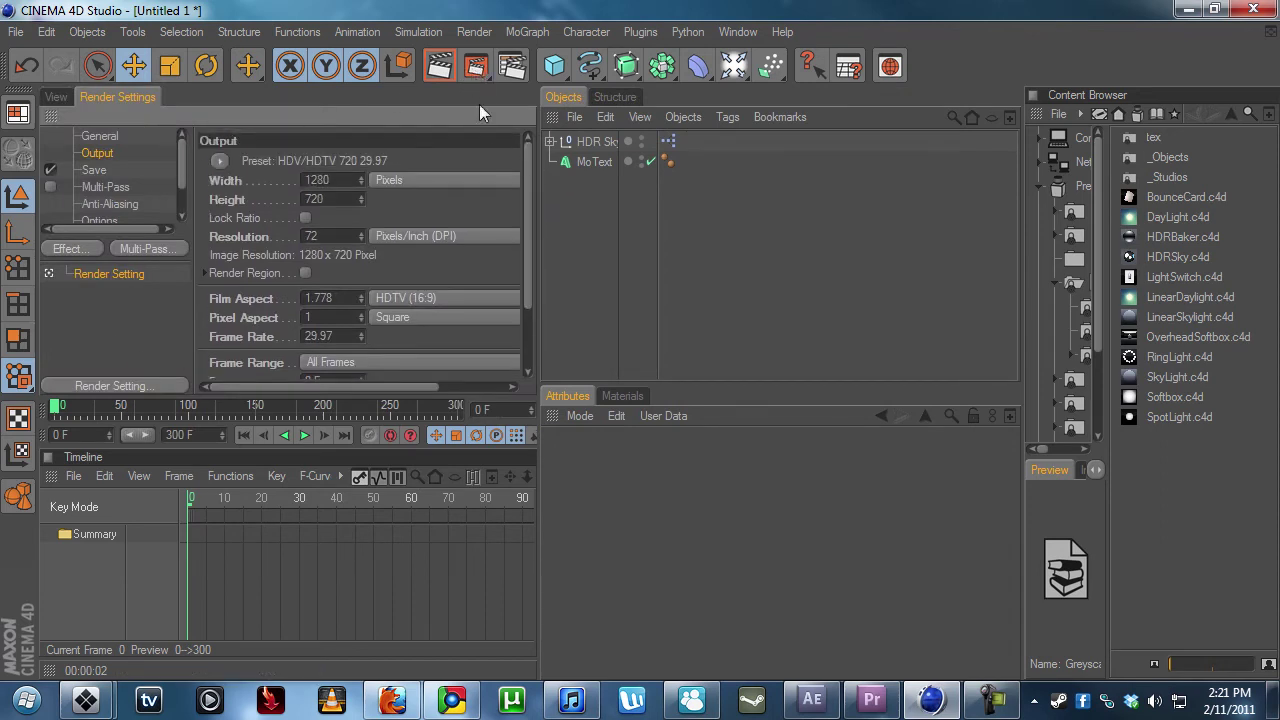
{"action": "left_click", "coordinate": [94, 170]}
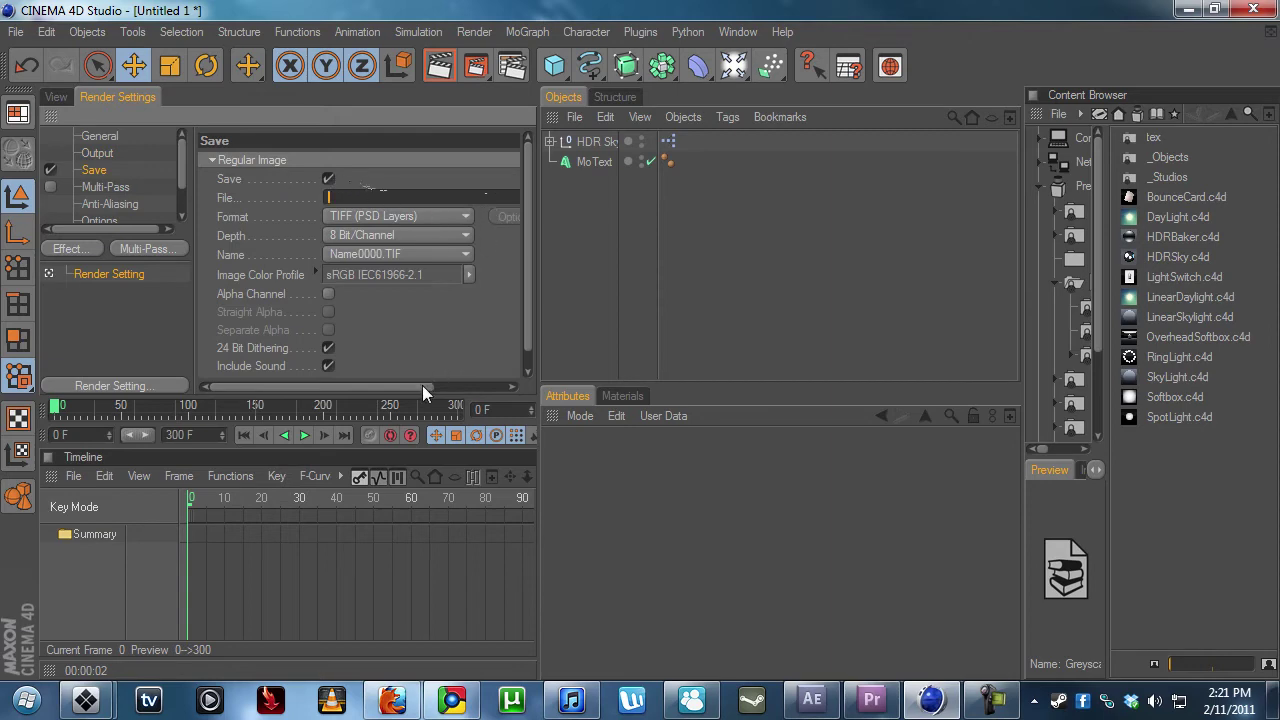
{"action": "left_click_drag", "start_coordinate": [422, 385], "coordinate": [490, 386]}
{"action": "left_click", "coordinate": [490, 197]}
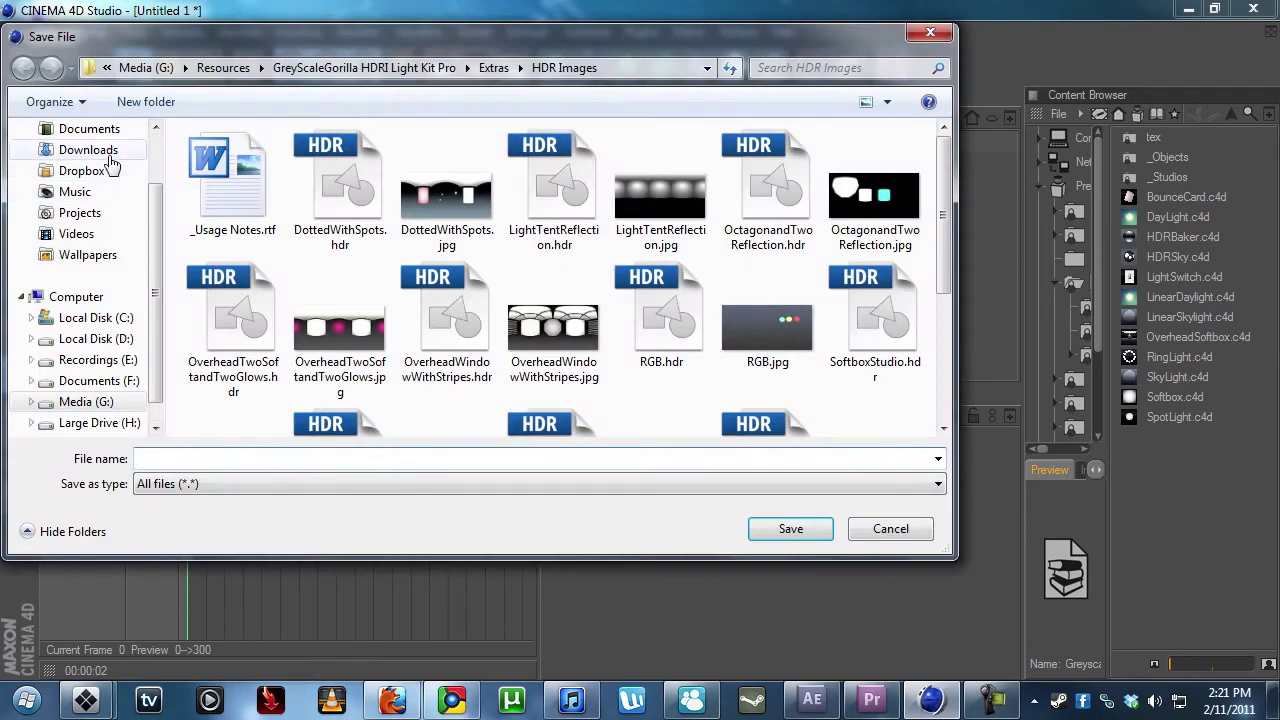
Create a folder named test on the Desktop and set the render output to save there with the file name test.
{"action": "scroll", "coordinate": [100, 170], "scroll_direction": "up", "scroll_amount": 2}
{"action": "left_click", "coordinate": [80, 179]}
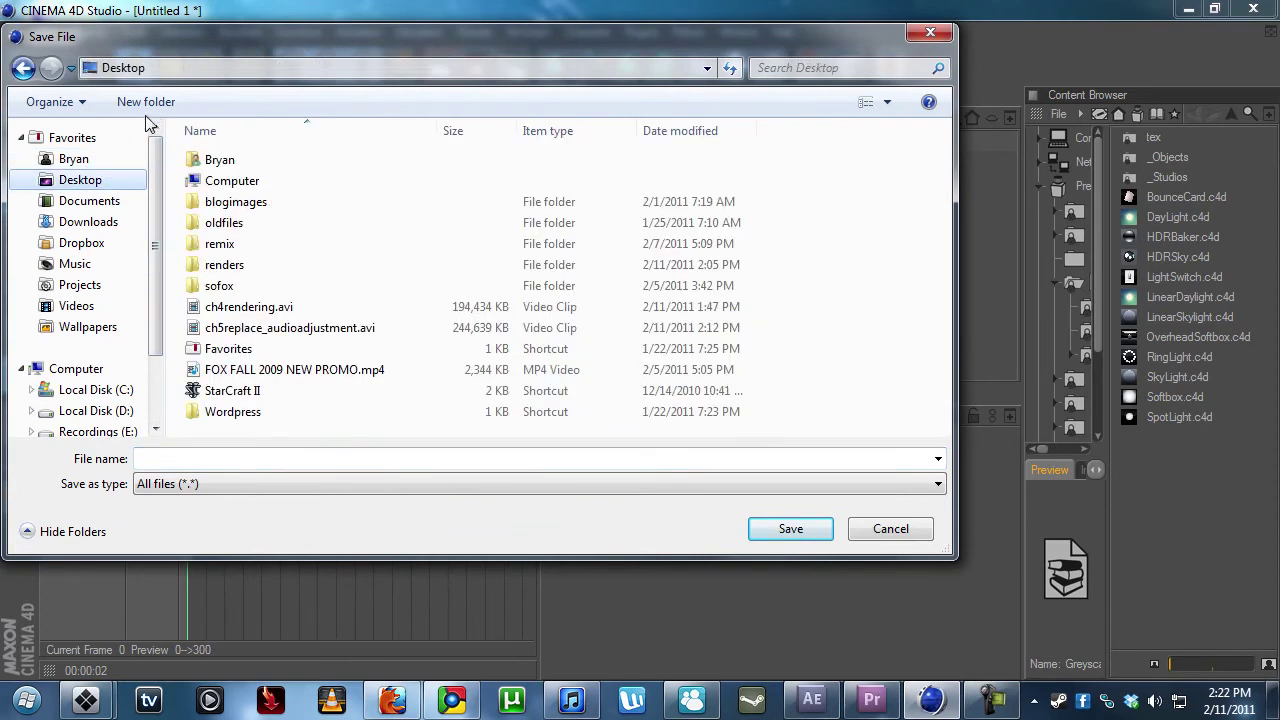
{"action": "left_click", "coordinate": [146, 102]}
{"action": "type", "text": "test"}
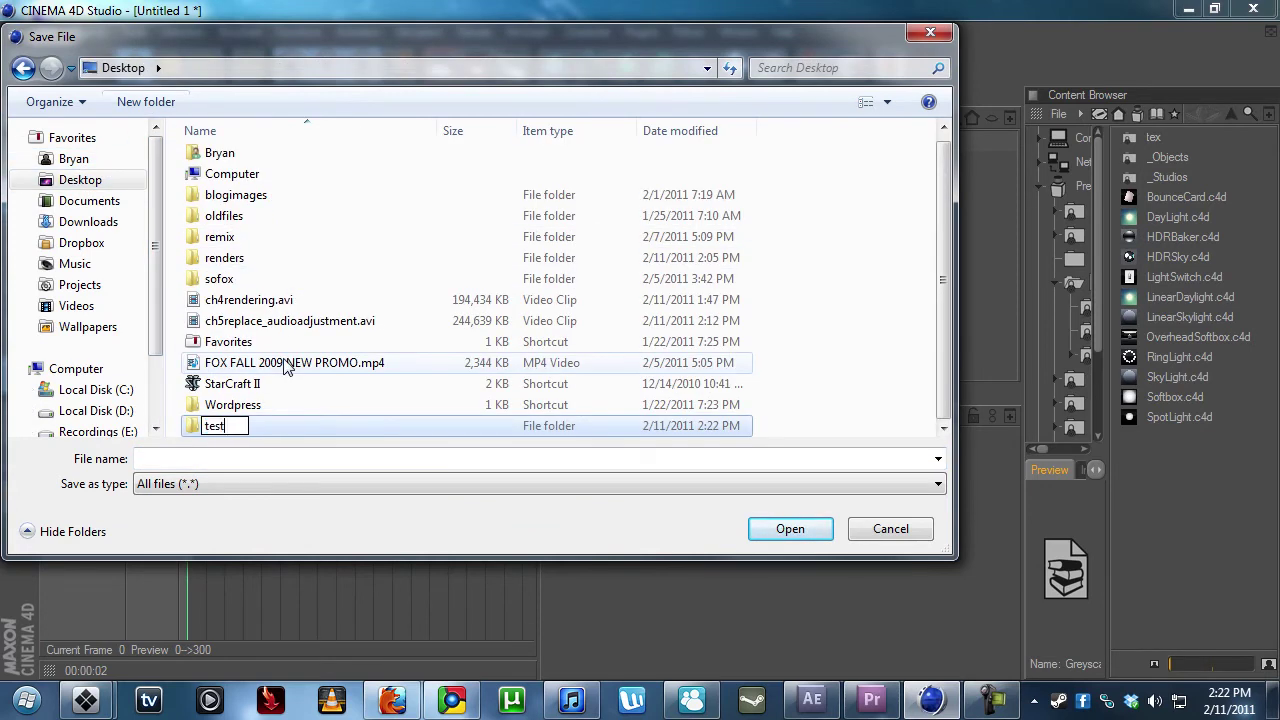
{"action": "key", "text": "Return"}
{"action": "left_click", "coordinate": [386, 457]}
{"action": "type", "text": "test"}
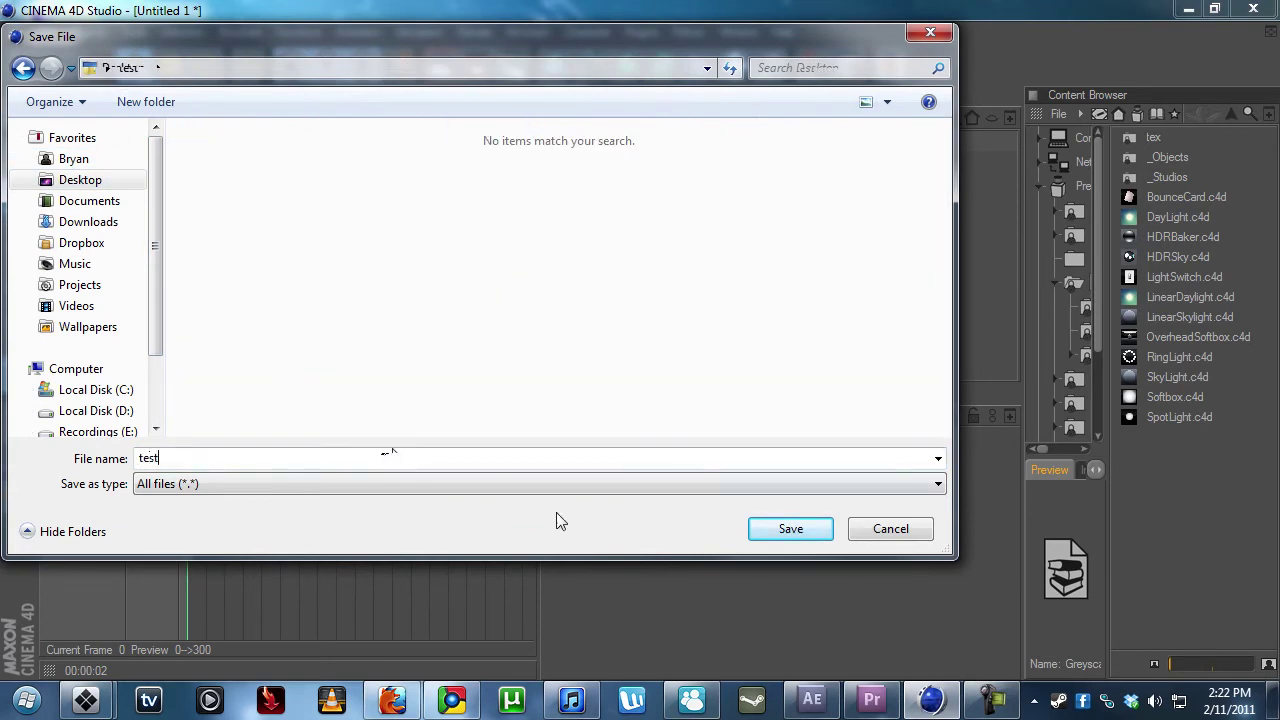
{"action": "left_click", "coordinate": [751, 532]}
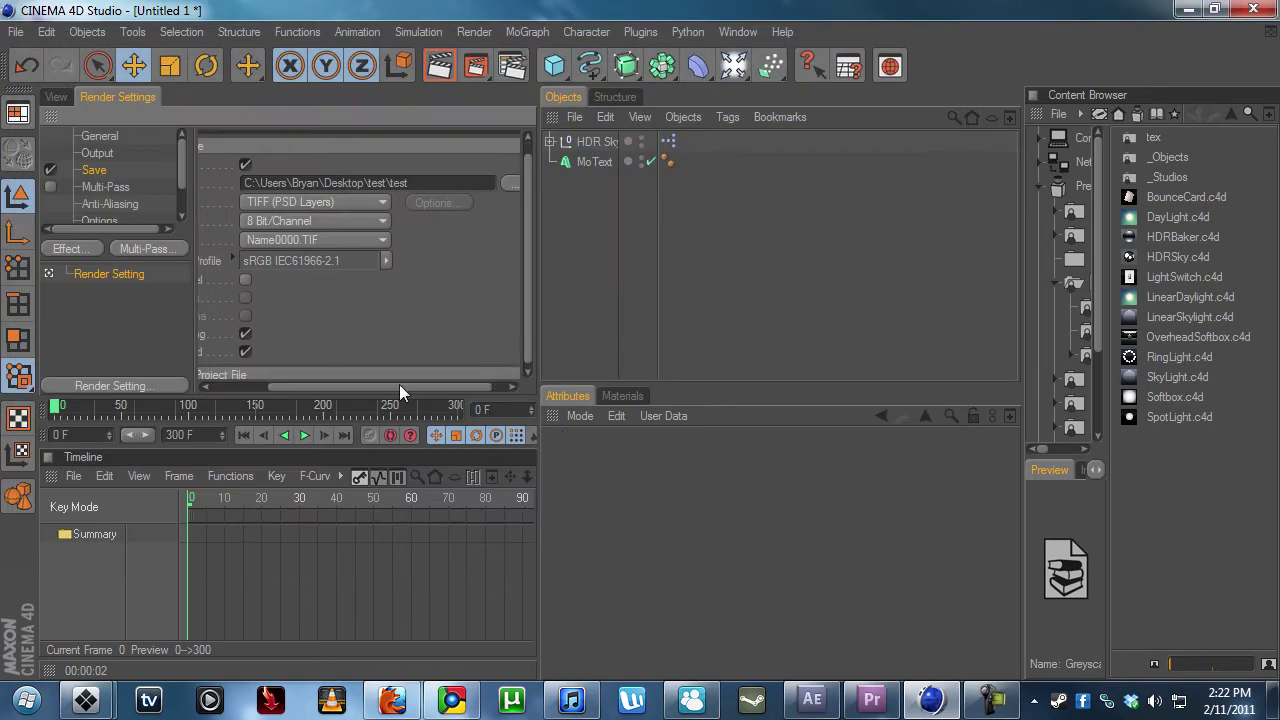
Review the General, Output, Multi-Pass and Options categories of the render settings.
{"action": "left_click_drag", "start_coordinate": [399, 384], "coordinate": [263, 366]}
{"action": "left_click", "coordinate": [98, 136]}
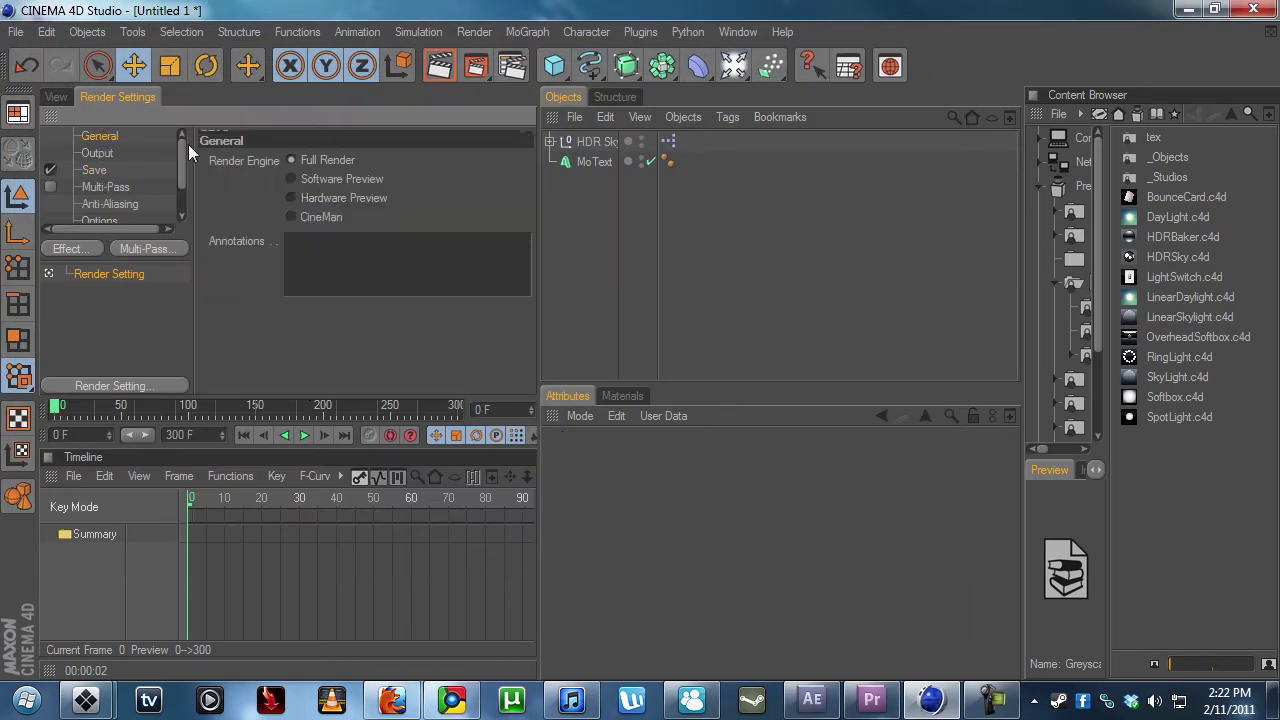
{"action": "left_click", "coordinate": [95, 152]}
{"action": "left_click", "coordinate": [99, 135]}
{"action": "left_click", "coordinate": [97, 154]}
{"action": "left_click", "coordinate": [100, 187]}
{"action": "left_click", "coordinate": [97, 220]}
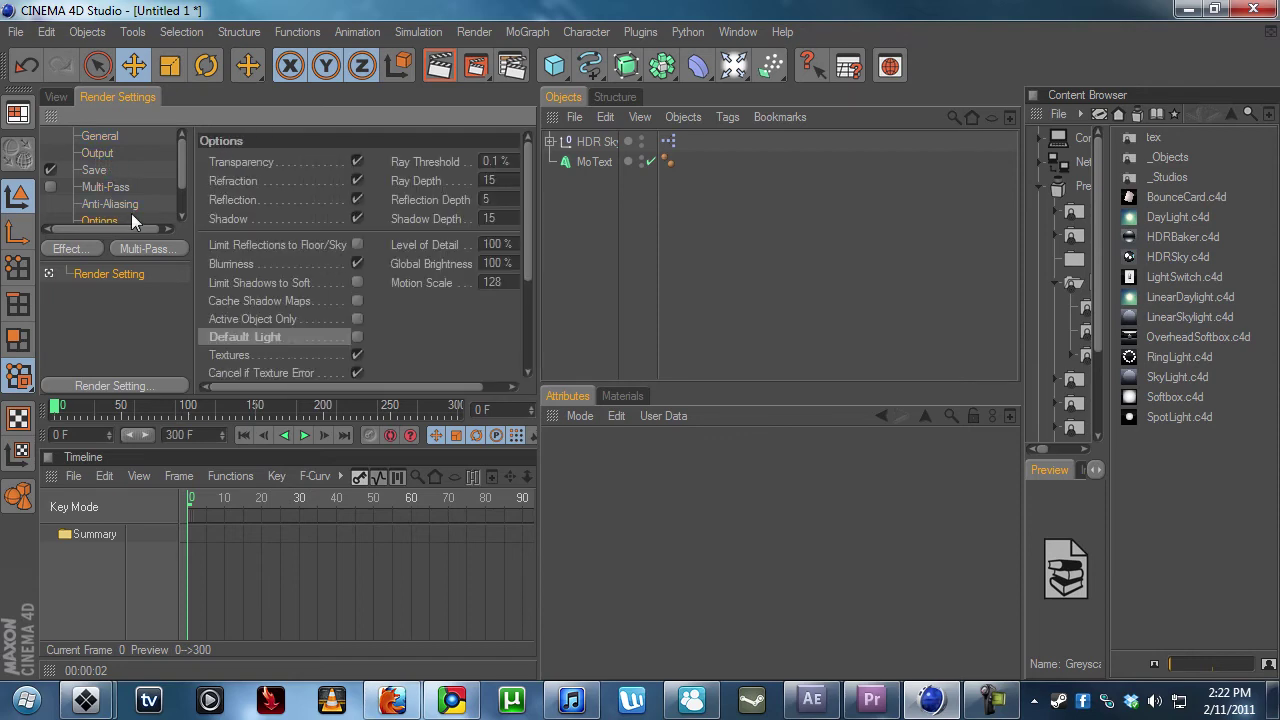
Render the animation to the Picture Viewer, check it briefly at full-screen size, and move the restored window partly off the perspective view.
{"action": "left_click", "coordinate": [56, 97]}
{"action": "left_click", "coordinate": [475, 66]}
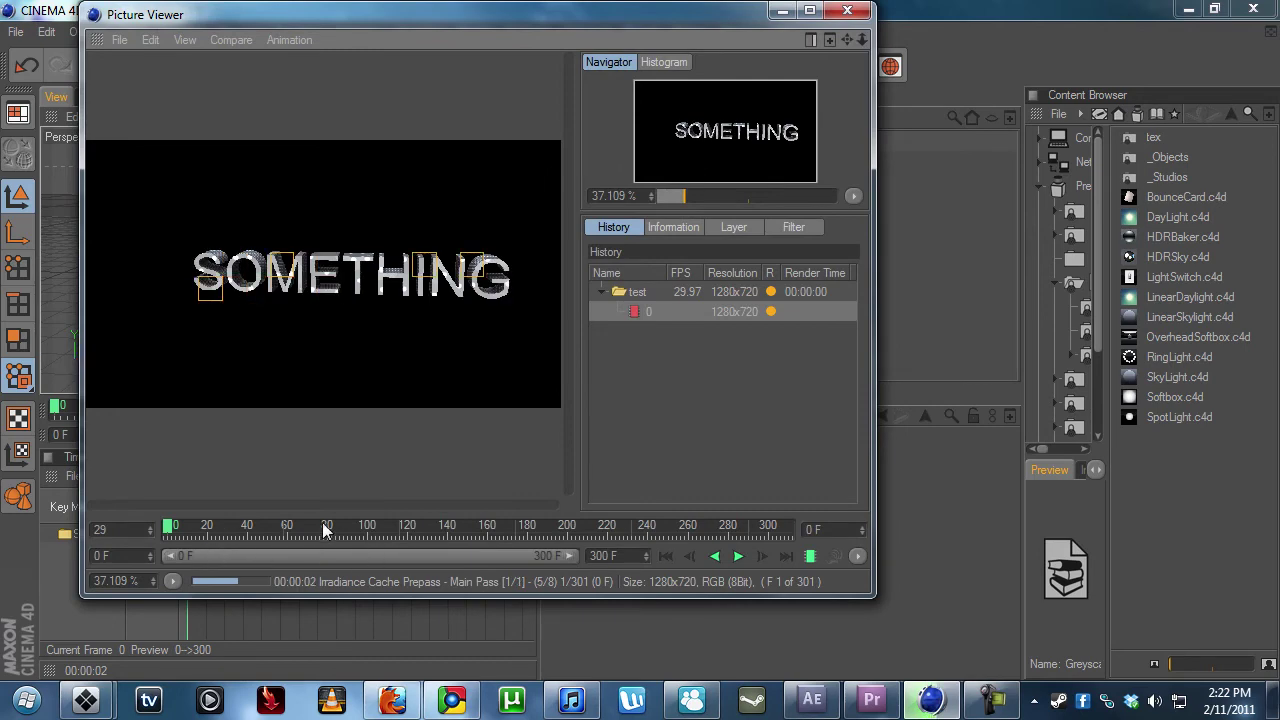
{"action": "double_click", "coordinate": [469, 15]}
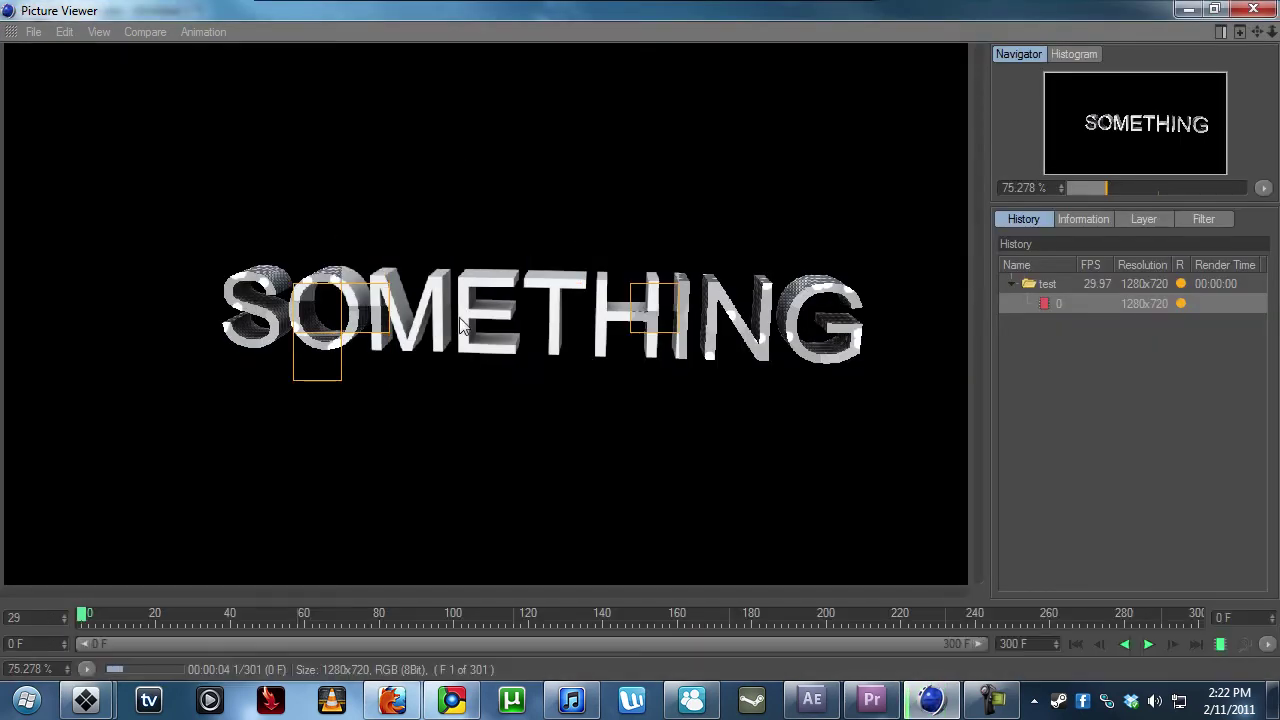
{"action": "double_click", "coordinate": [956, 16]}
{"action": "left_click_drag", "start_coordinate": [647, 18], "coordinate": [976, 131]}
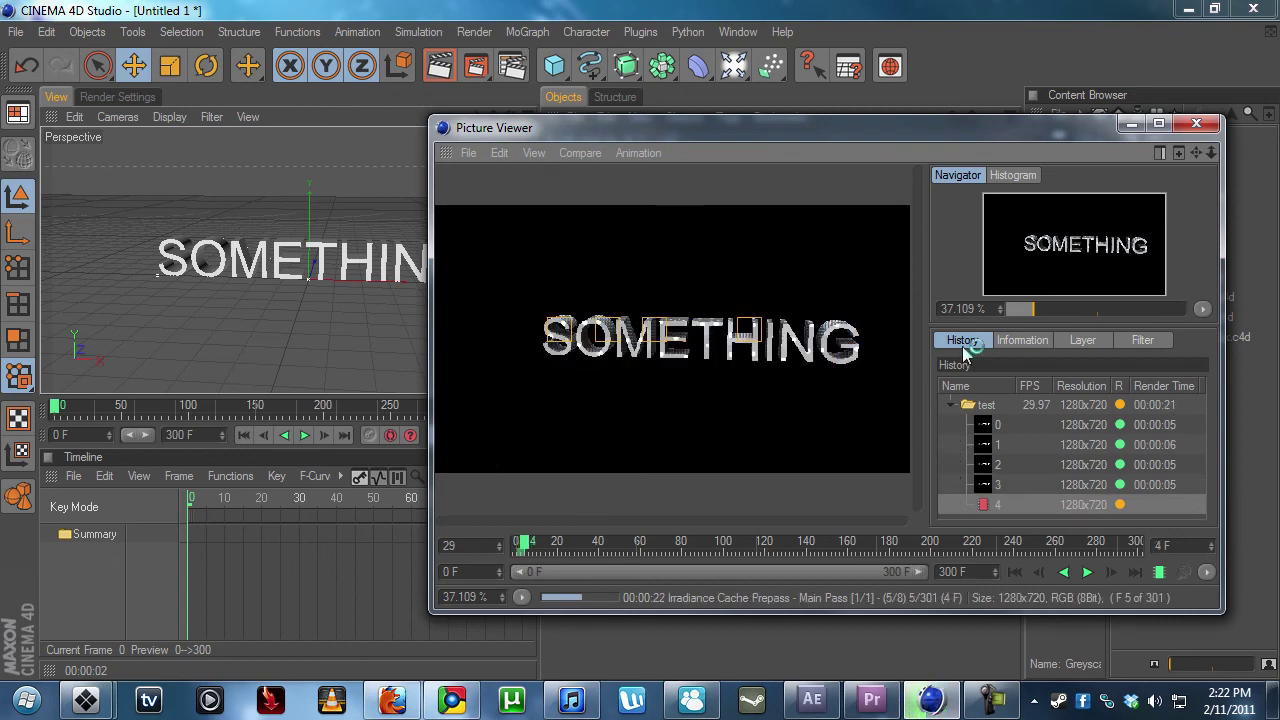
{"action": "left_click_drag", "start_coordinate": [896, 130], "coordinate": [881, 99]}
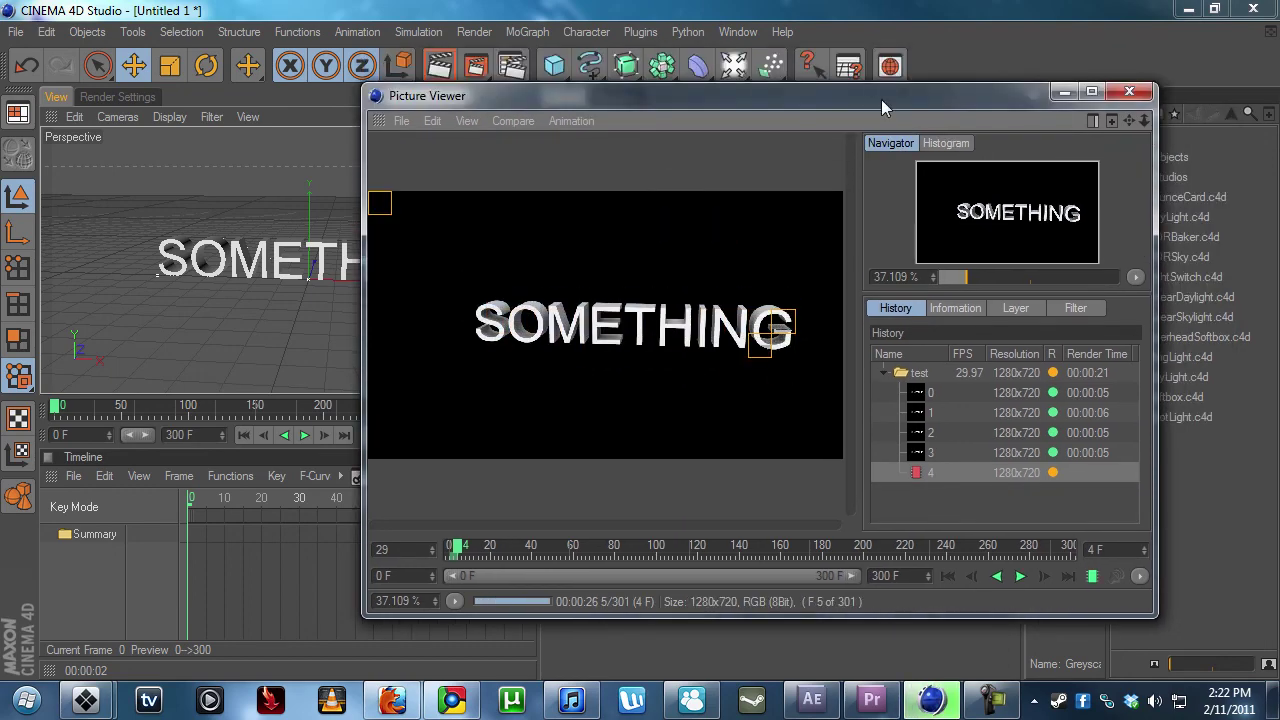